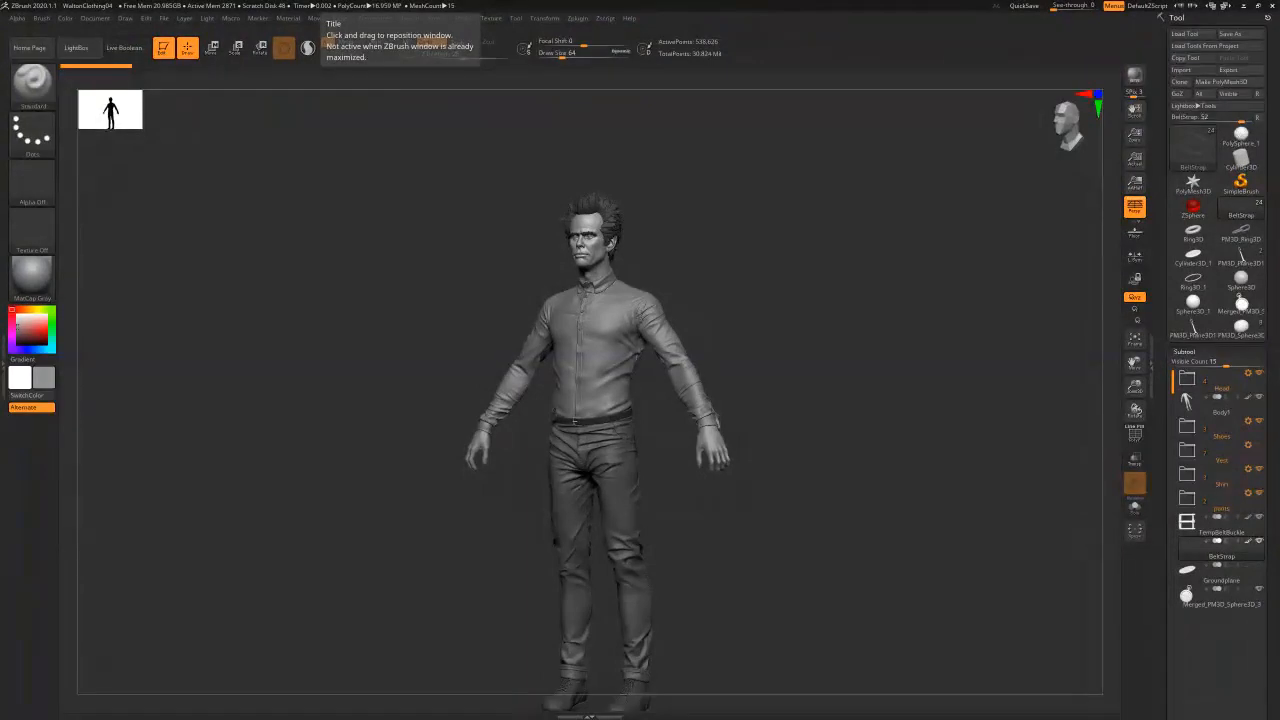
- Turn the CamView head off and on again and make it slightly smaller in the preferences
mouse_move(820, 400)
left_mouse_down()
mouse_move(812, 270)
mouse_move(830, 410)
mouse_move(830, 397)
left_mouse_up()
mouse_move(796, 552)
left_mouse_down("alt")
mouse_move(796, 512)
mouse_move(826, 513)
left_mouse_up("alt")
left_click_drag(737, 375, 737, 401, "alt")
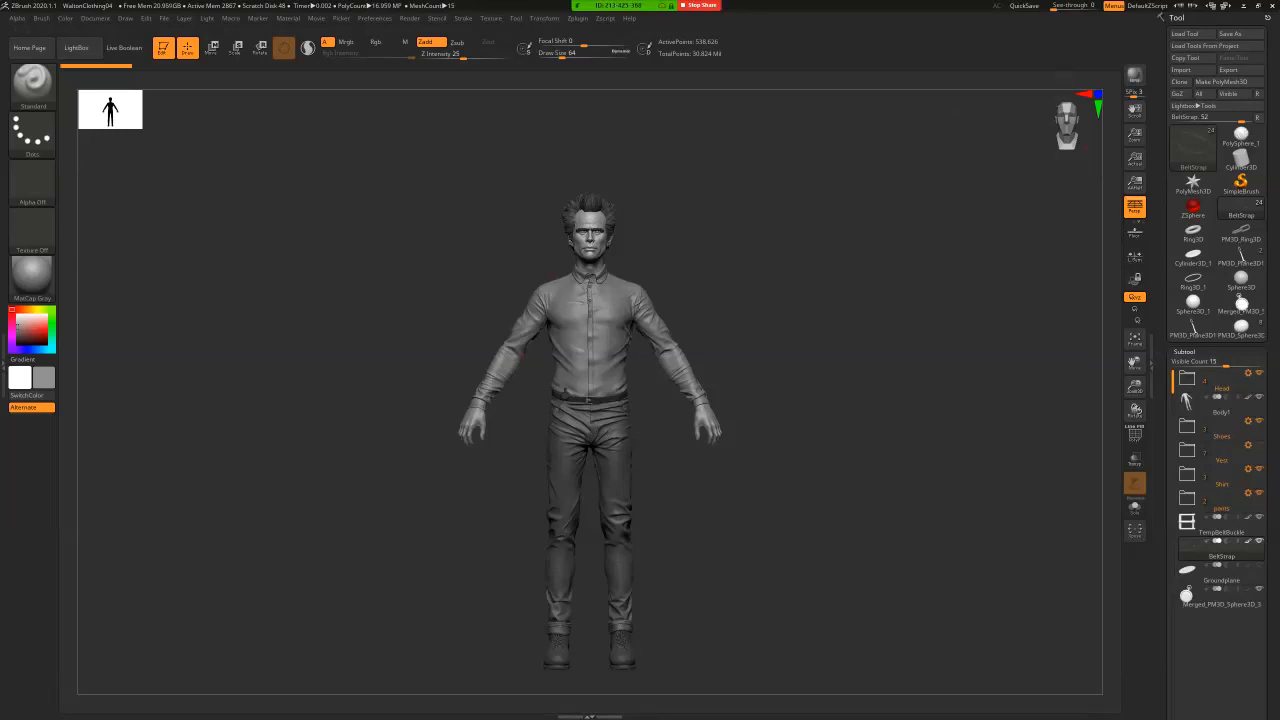
left_click(375, 18)
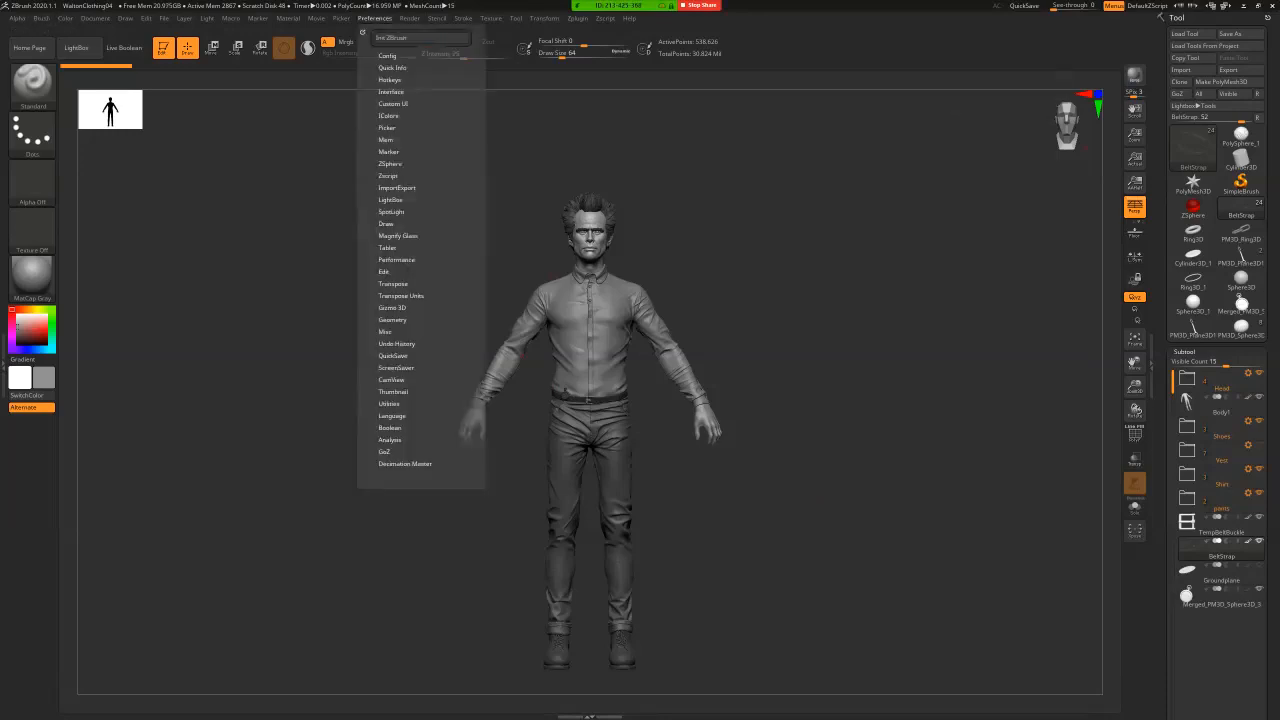
left_click(391, 380)
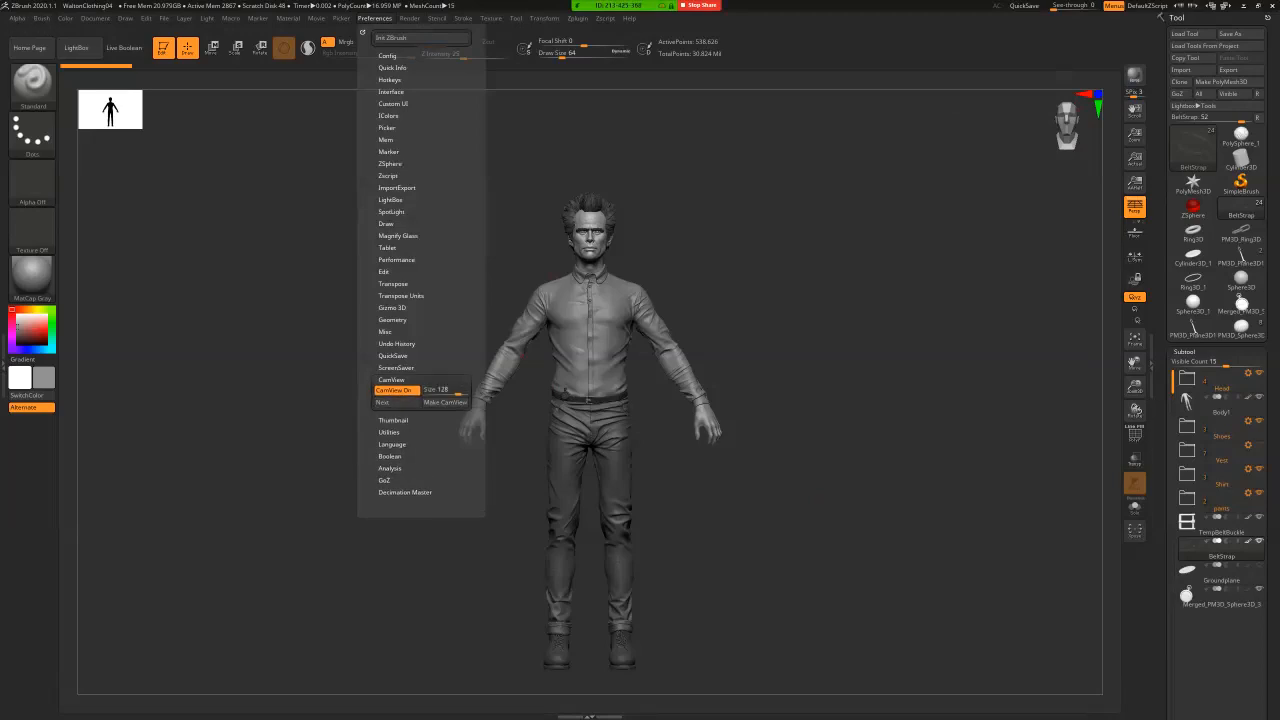
left_click(393, 390)
left_click(393, 390)
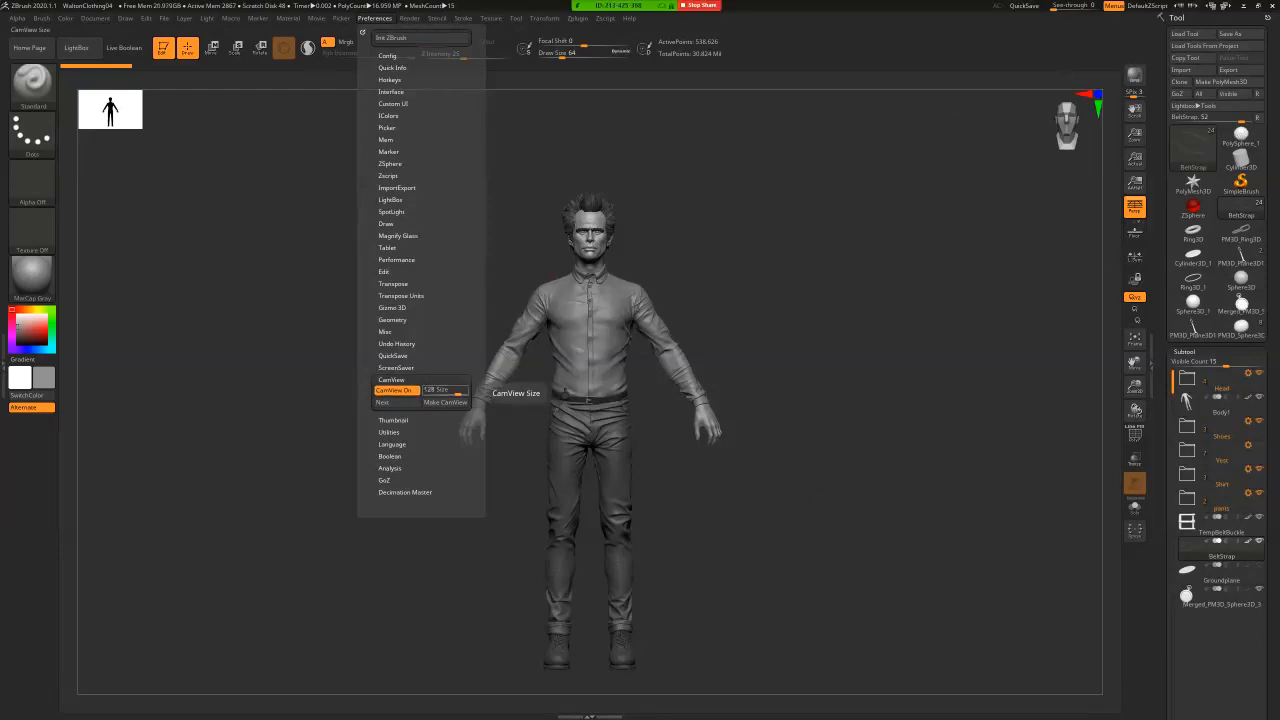
left_click_drag(458, 391, 456, 391)
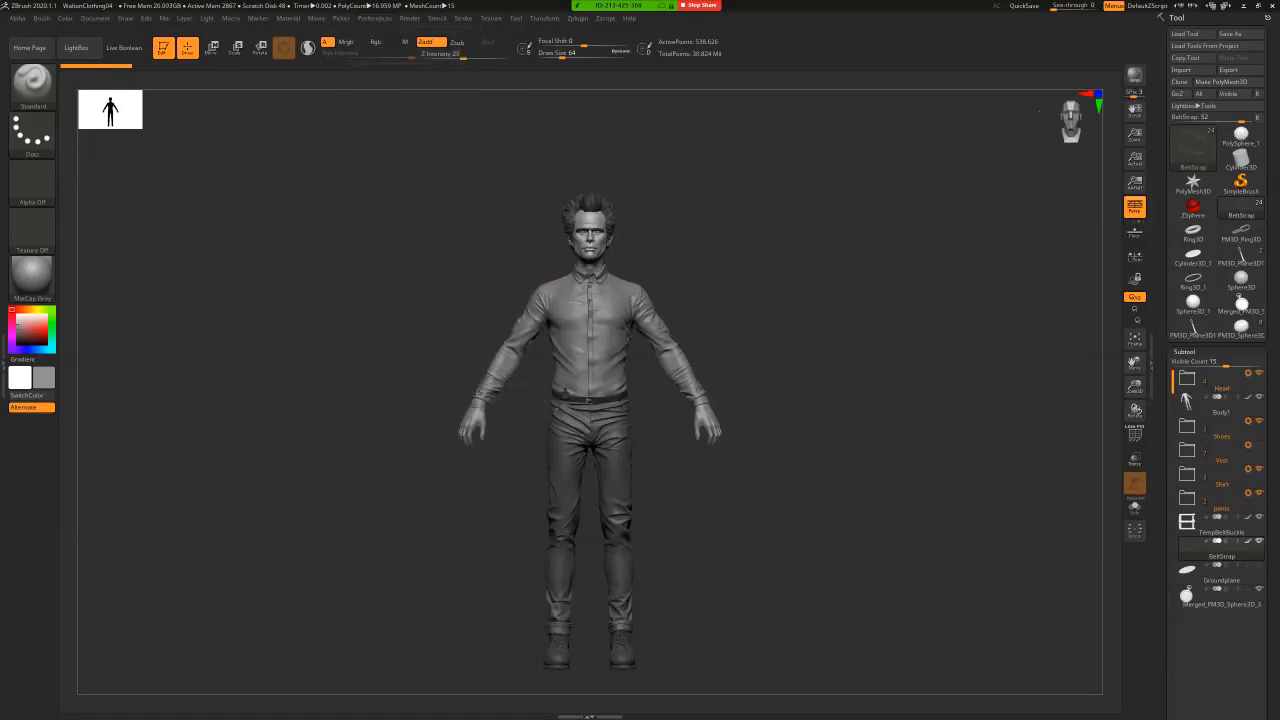
- Enlarge the silhouette thumbnail by setting its size to 335 in the preferences
left_click(374, 18)
left_click(393, 420)
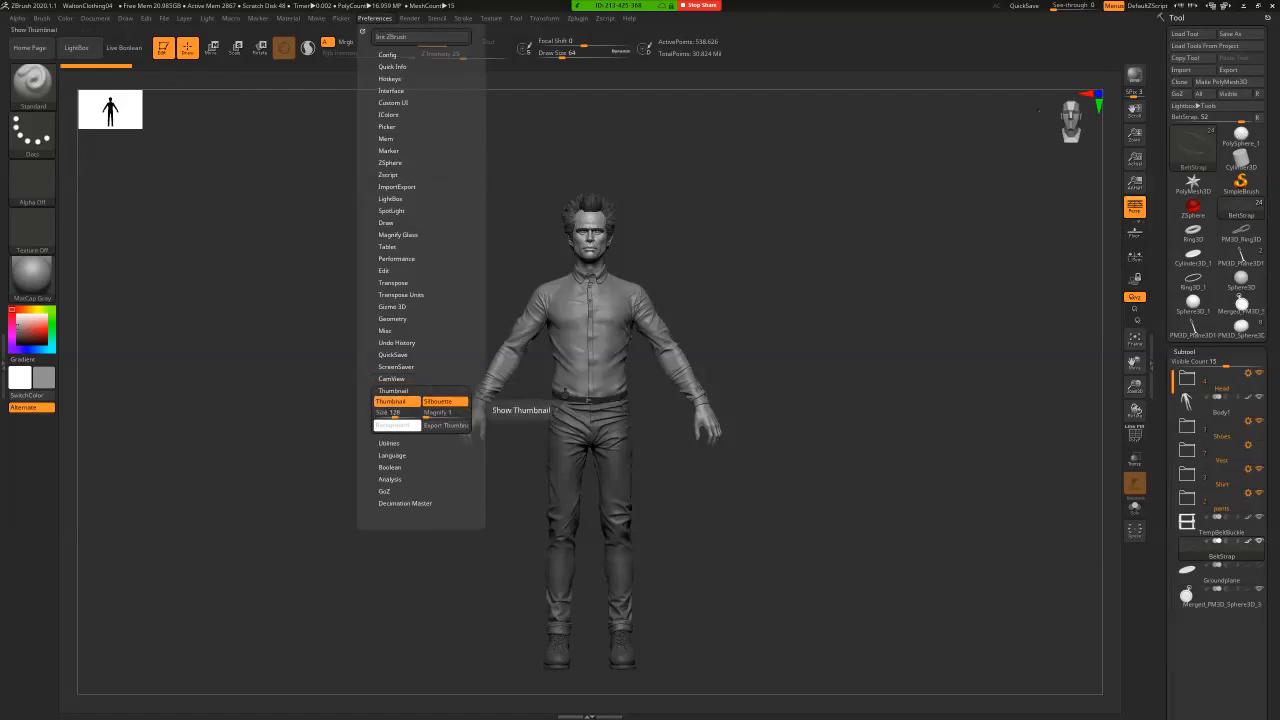
left_click_drag(395, 414, 420, 414)
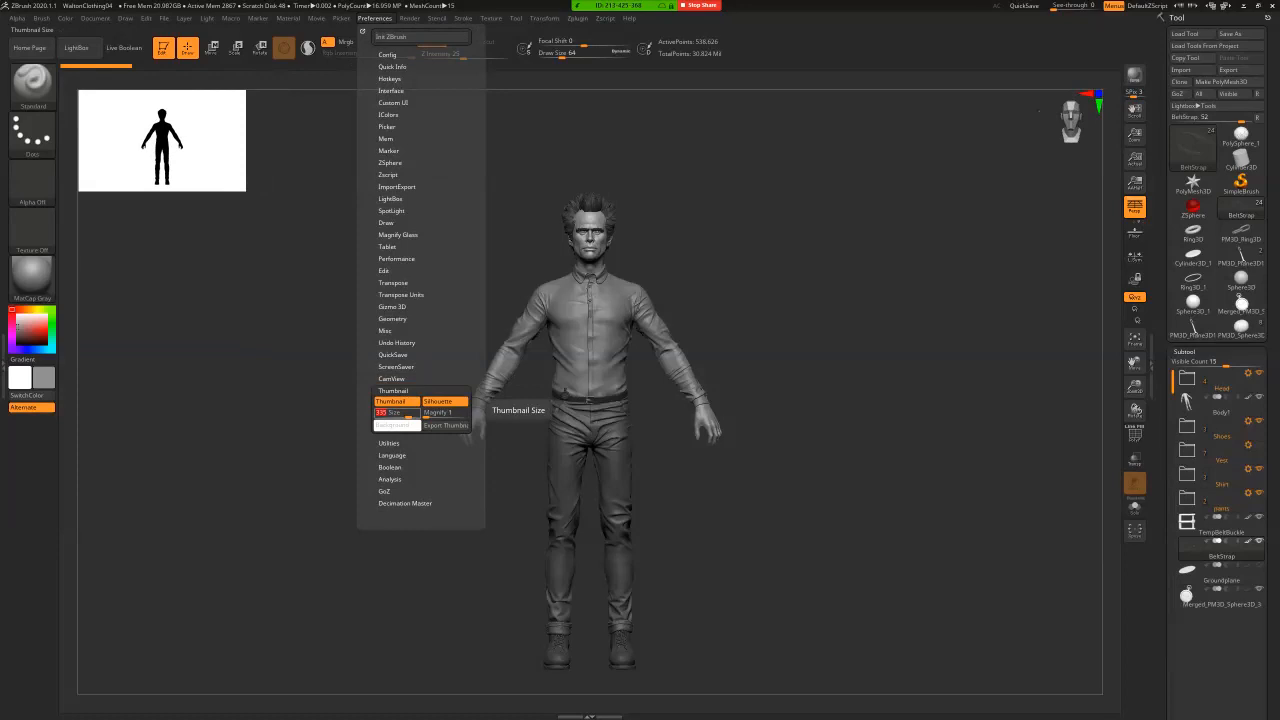
- Turn on interface customization and place a copy of the Enable Customize control on the upper shelf
left_click(387, 54)
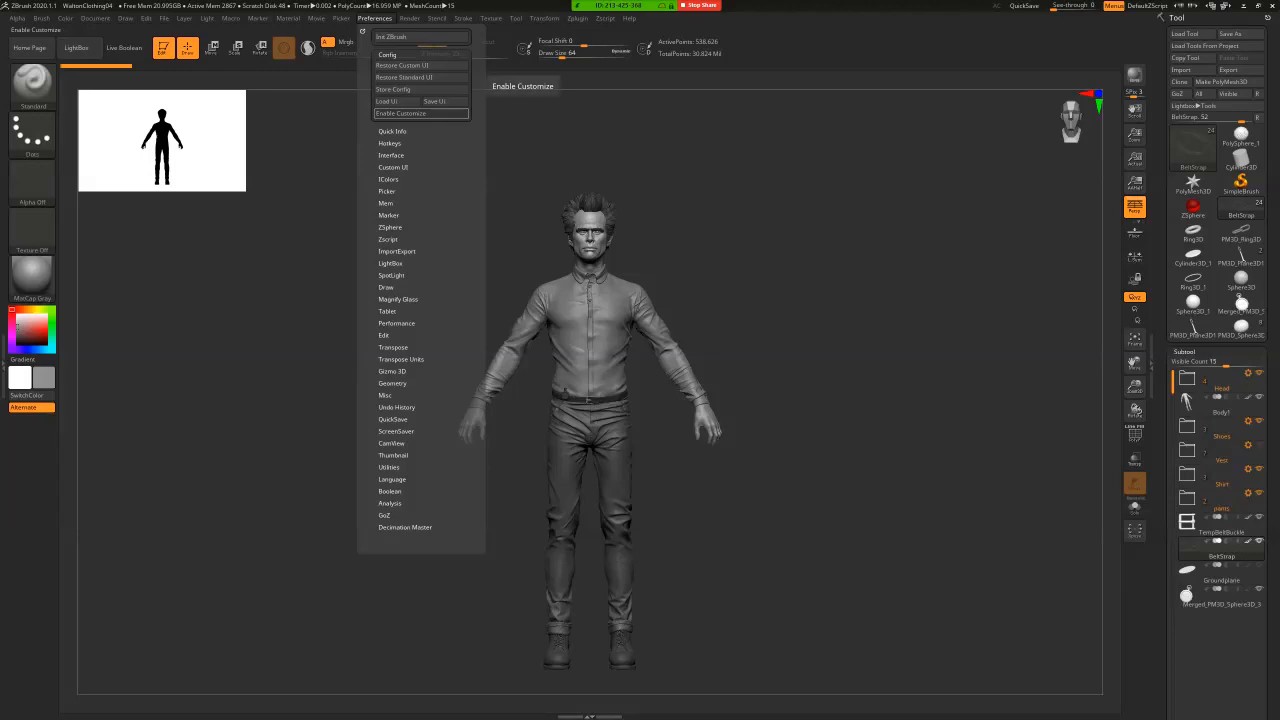
left_click(421, 113)
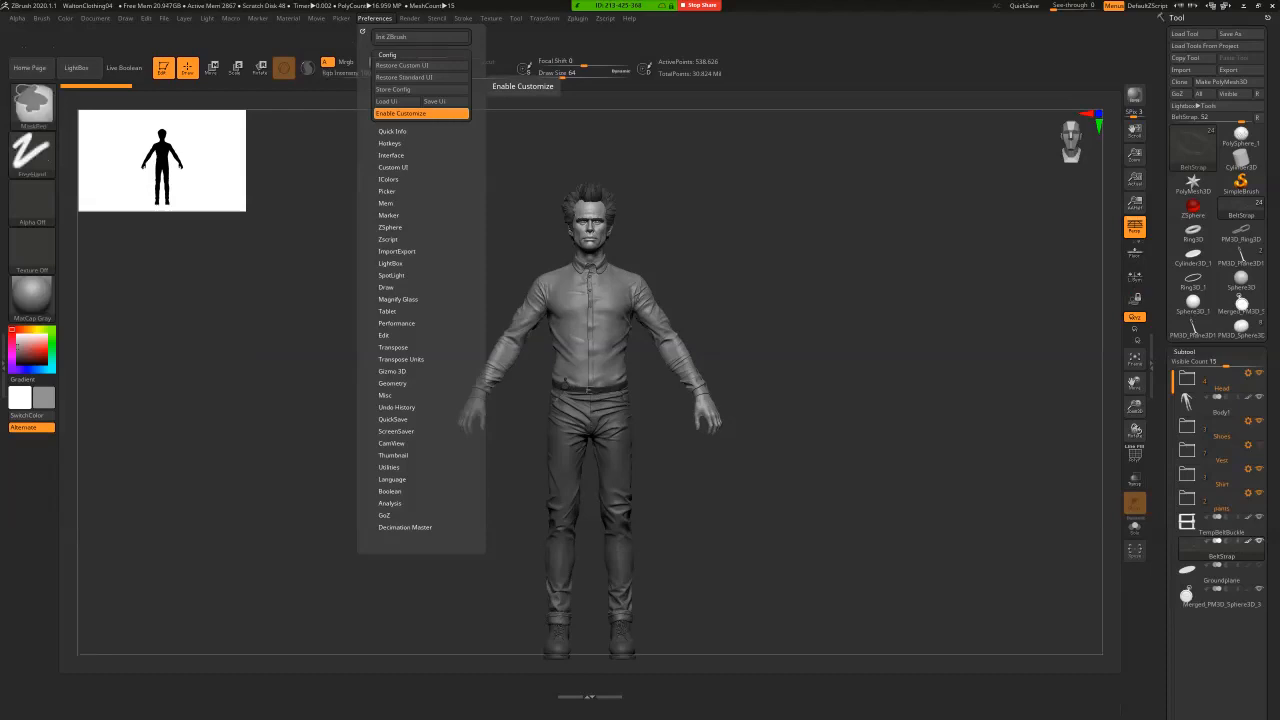
left_click_drag(421, 113, 1100, 62, "ctrl+alt")
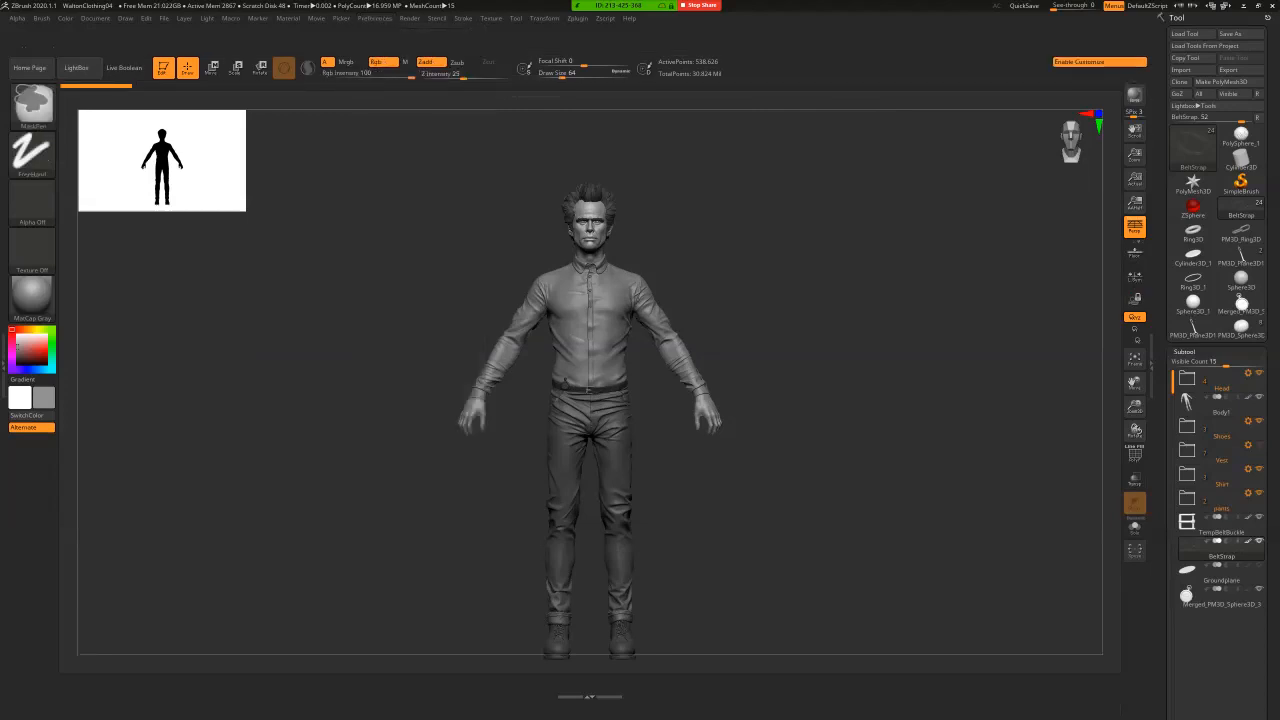
- Add the Store Config control to the shelf directly below Enable Customize
left_click(374, 18)
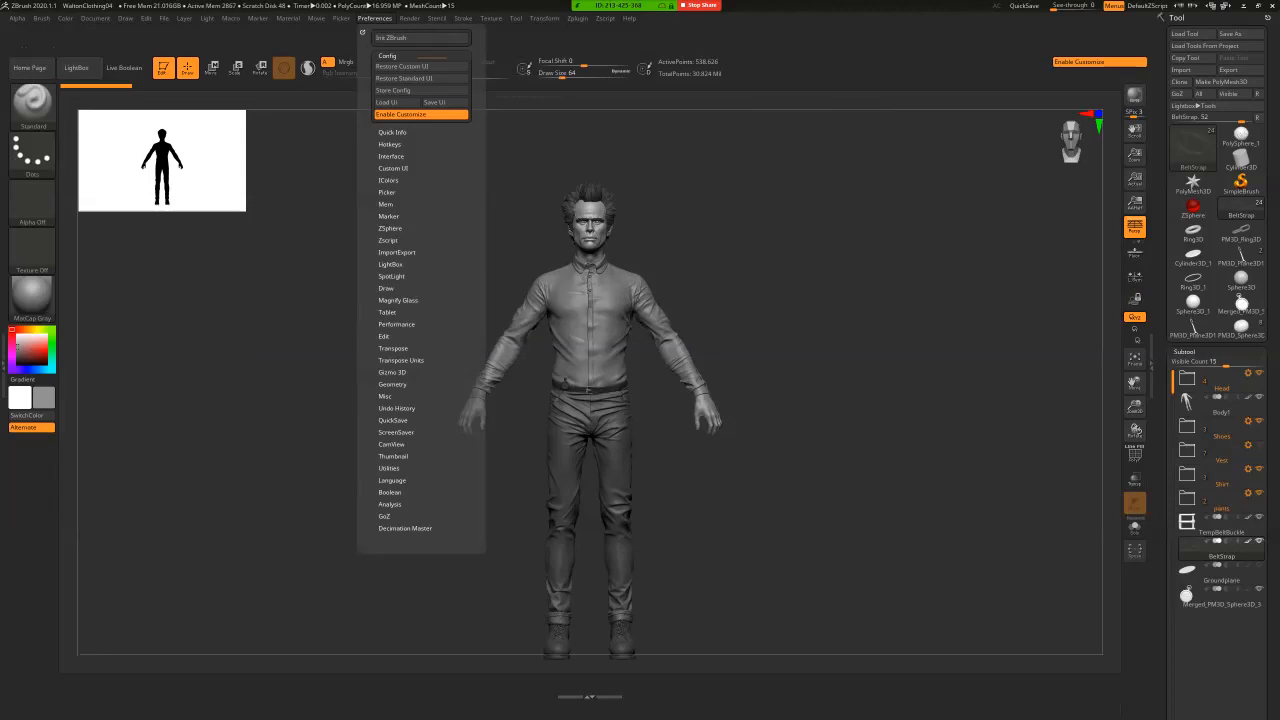
key("ctrl")
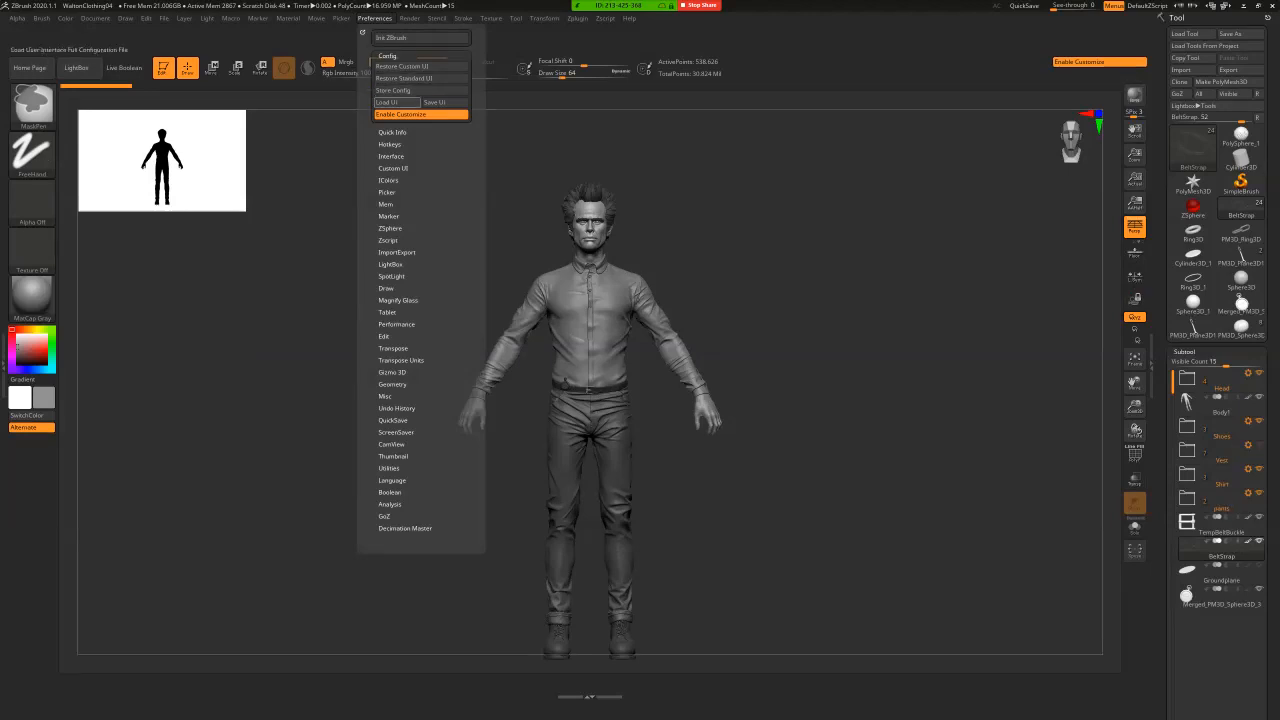
left_click_drag(420, 90, 1089, 76, "ctrl+alt")
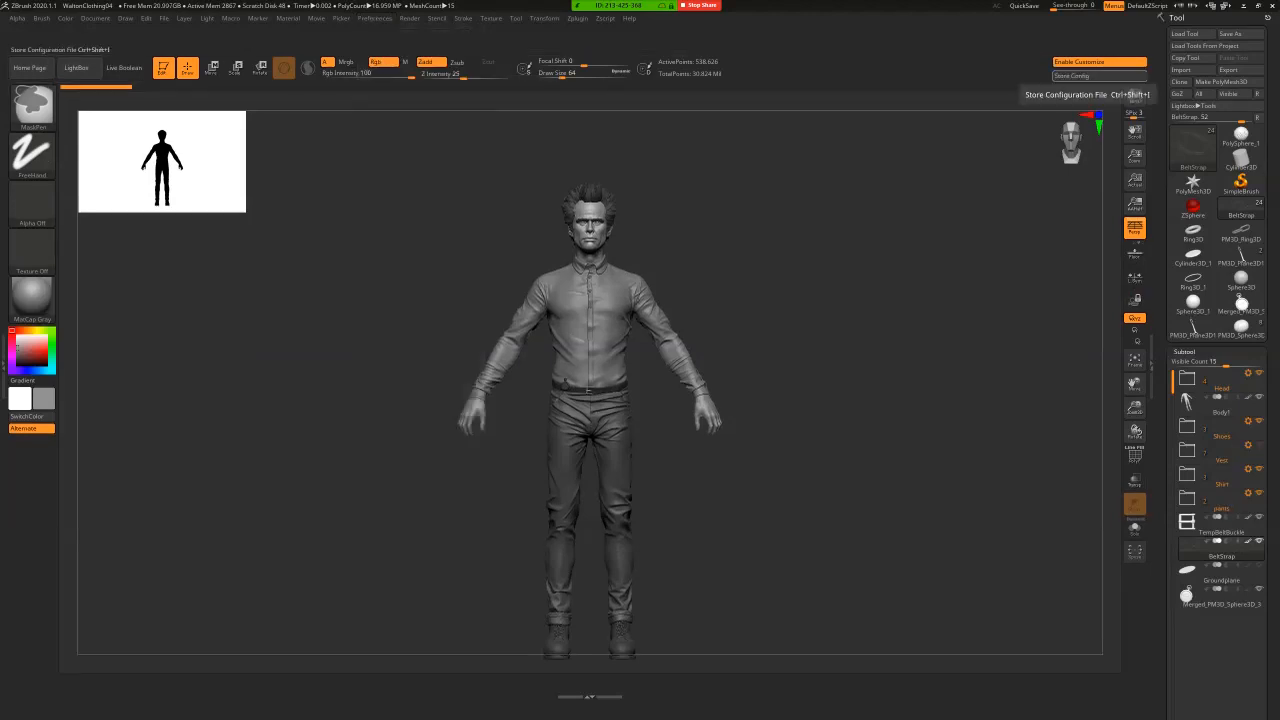
- Add the Load UI and Save UI controls to the shelf beside Enable Customize and Store Config
left_click(374, 18)
key("ctrl")
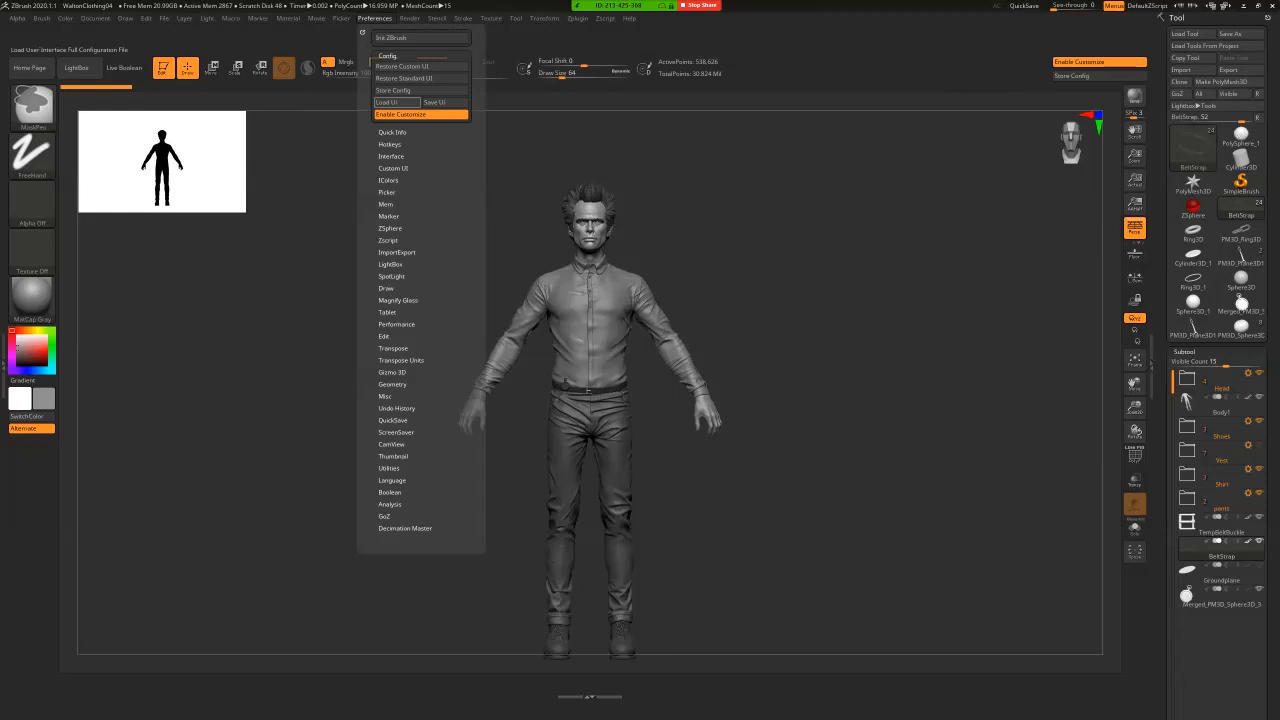
left_click_drag(388, 102, 1016, 64, "ctrl+alt")
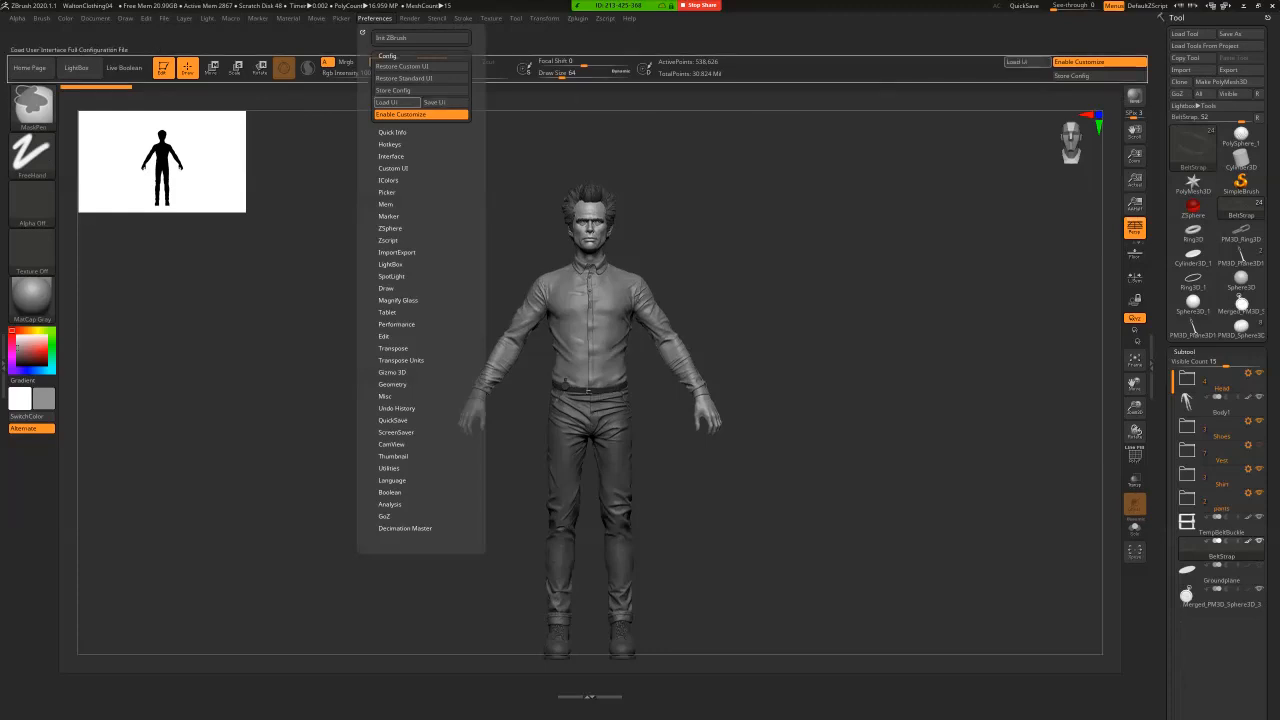
left_click(374, 18)
key("ctrl")
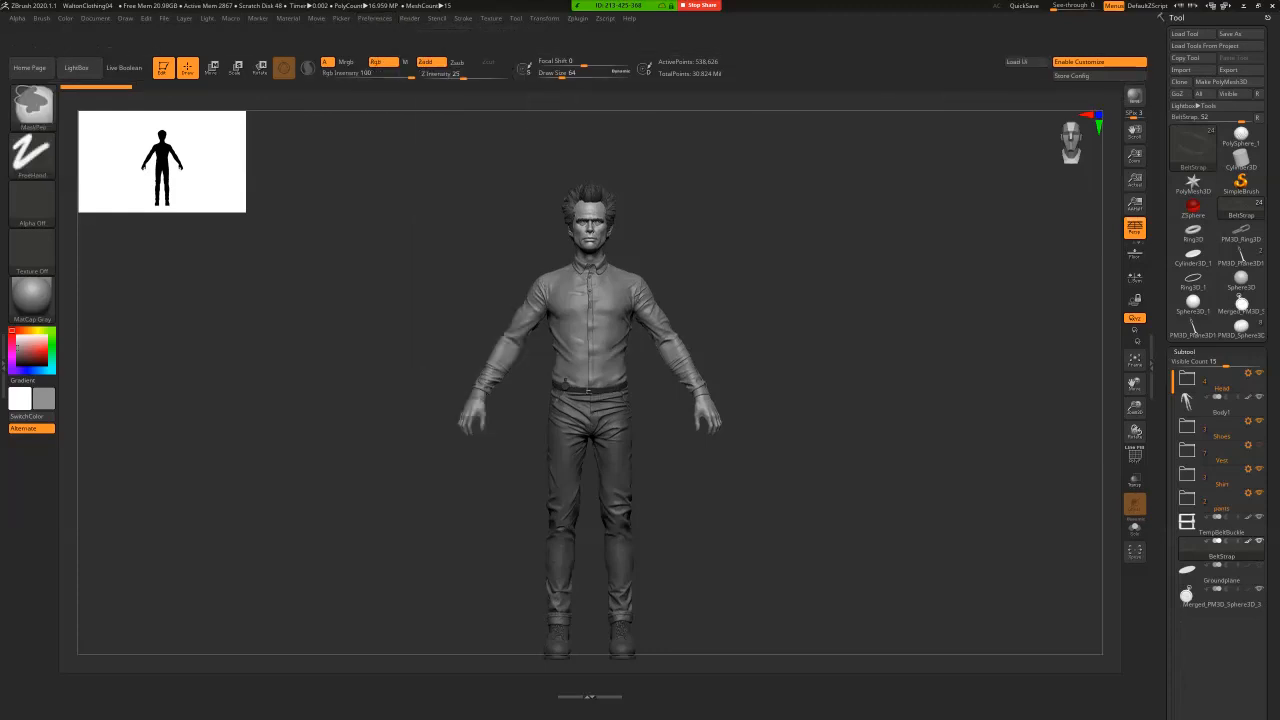
left_click(374, 18)
left_click_drag(444, 102, 1026, 76, "ctrl+alt")
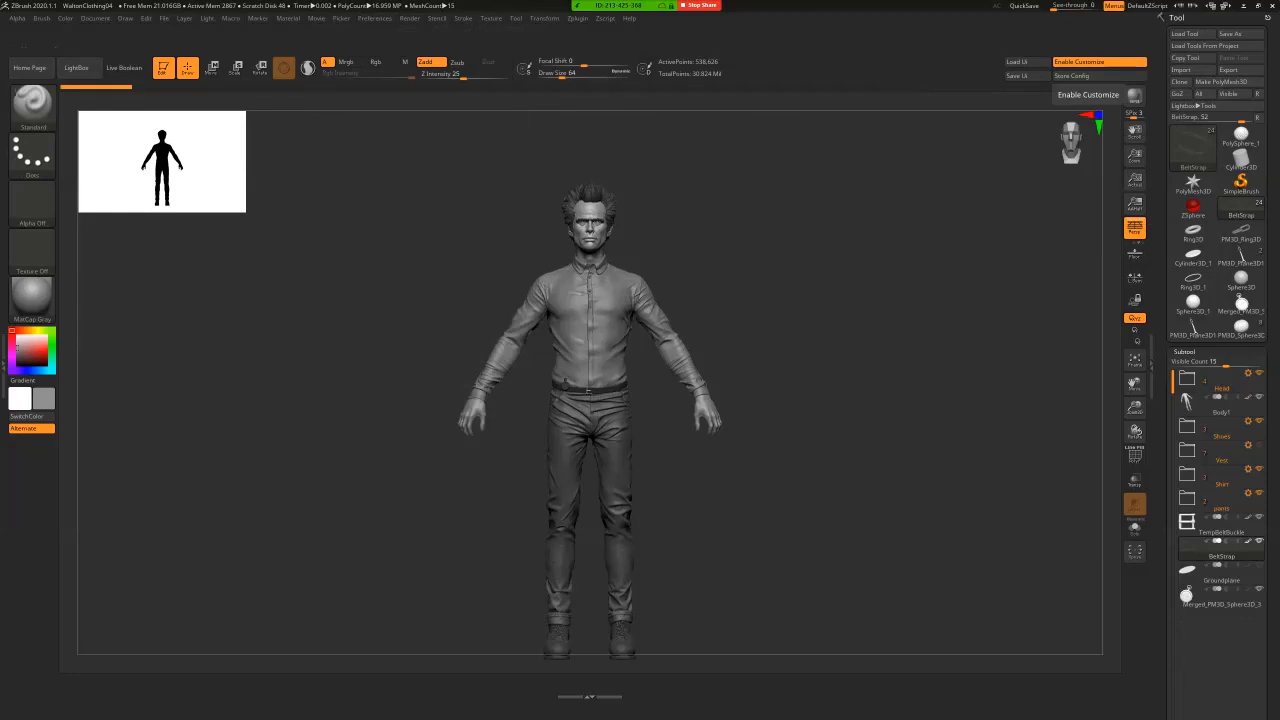
- Store the interface configuration as the default and turn off interface customization
left_click(1085, 75)
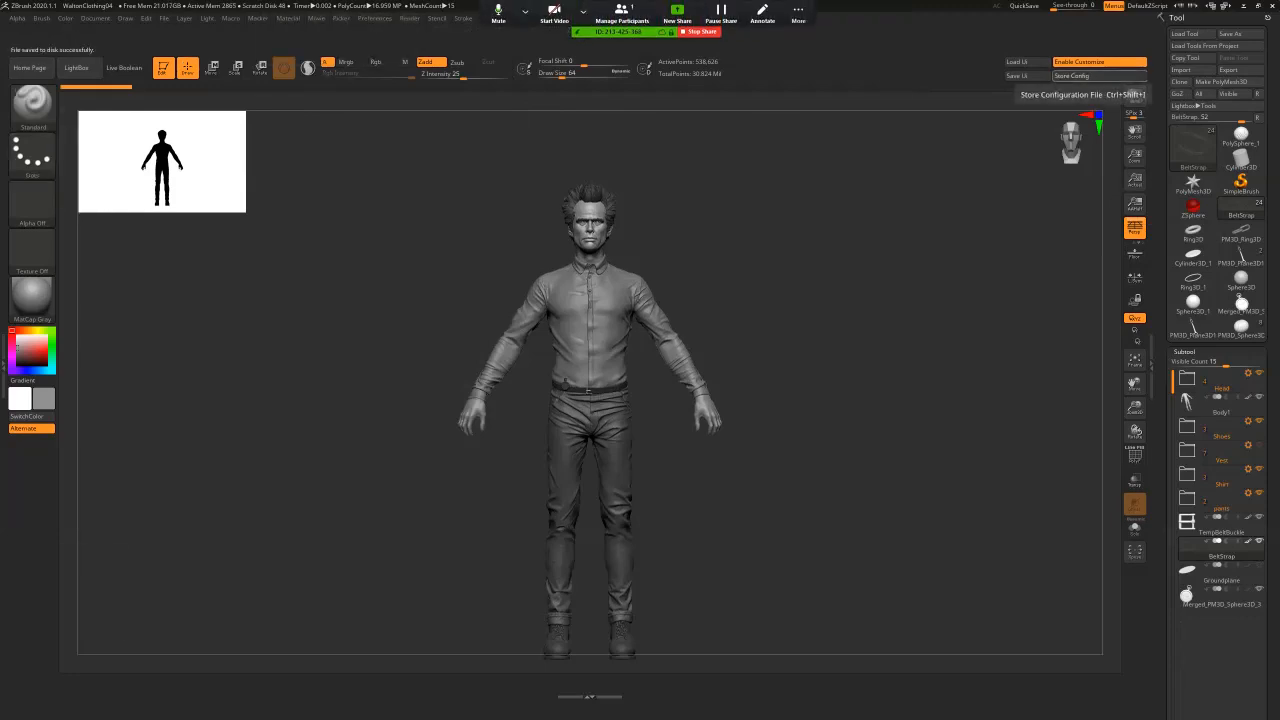
key("Return")
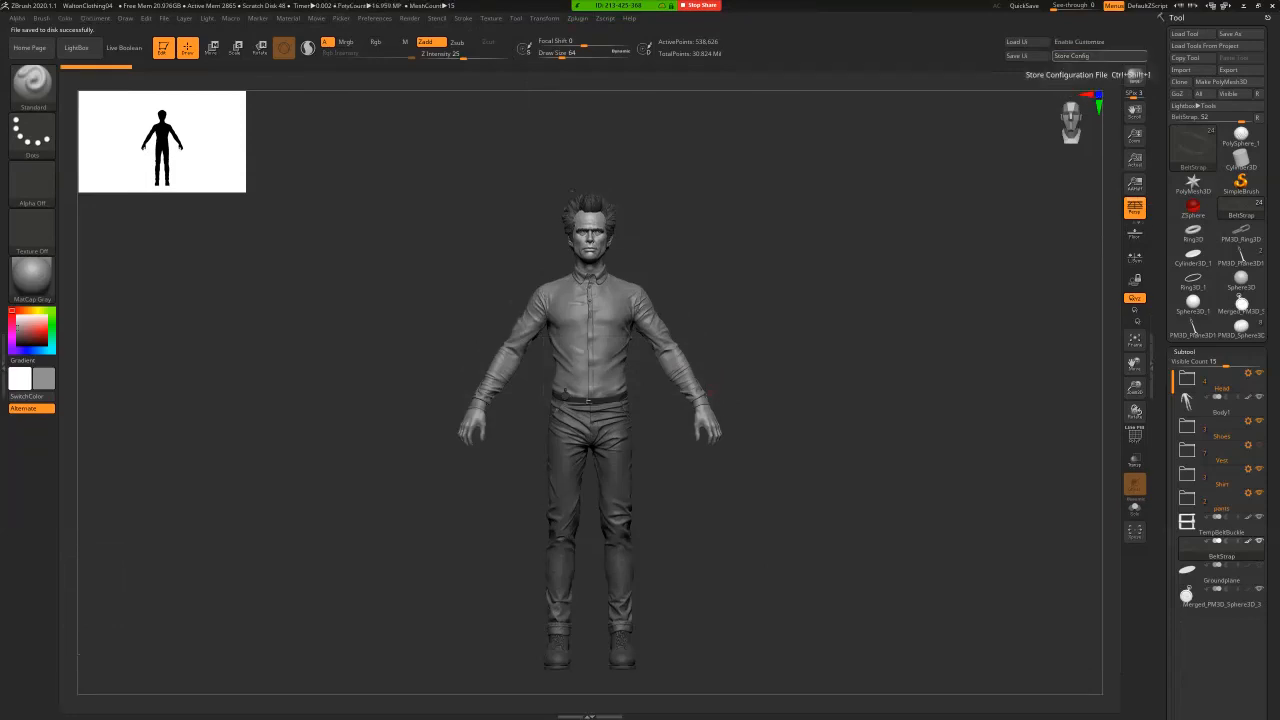
left_click(1099, 62)
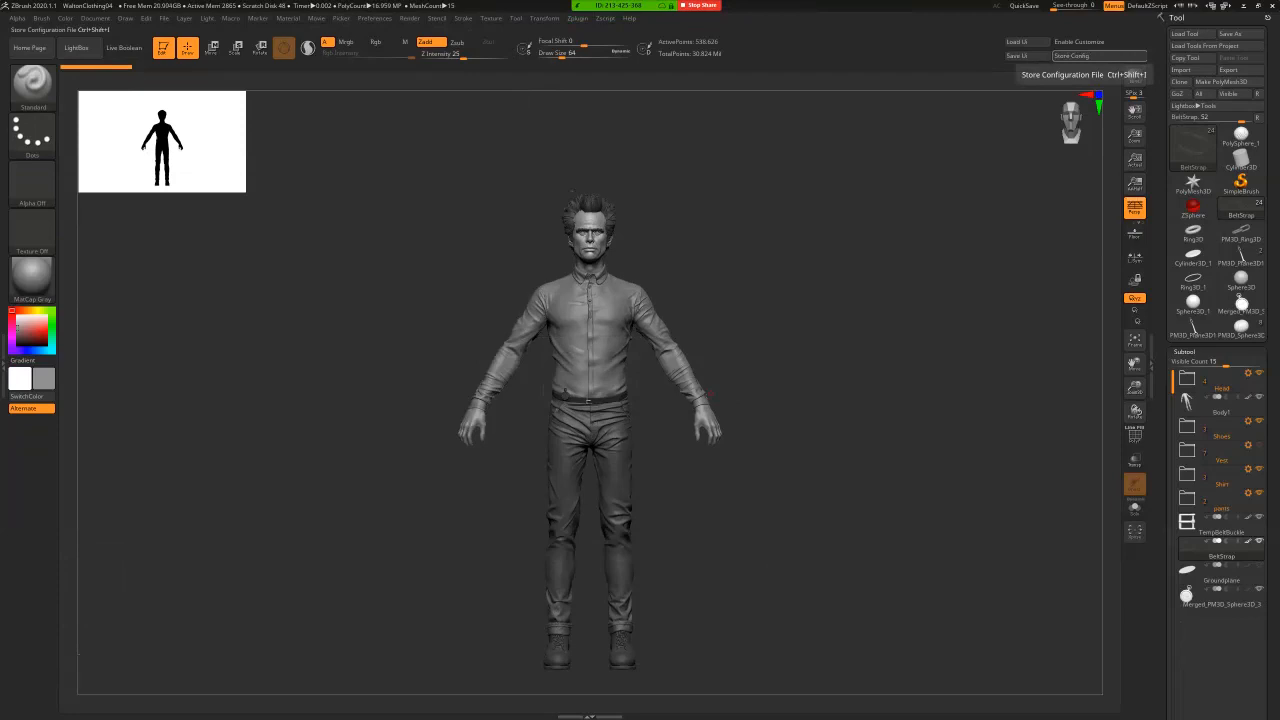
- Toggle interface customization on and off to test the new shelf control
left_click(1090, 42)
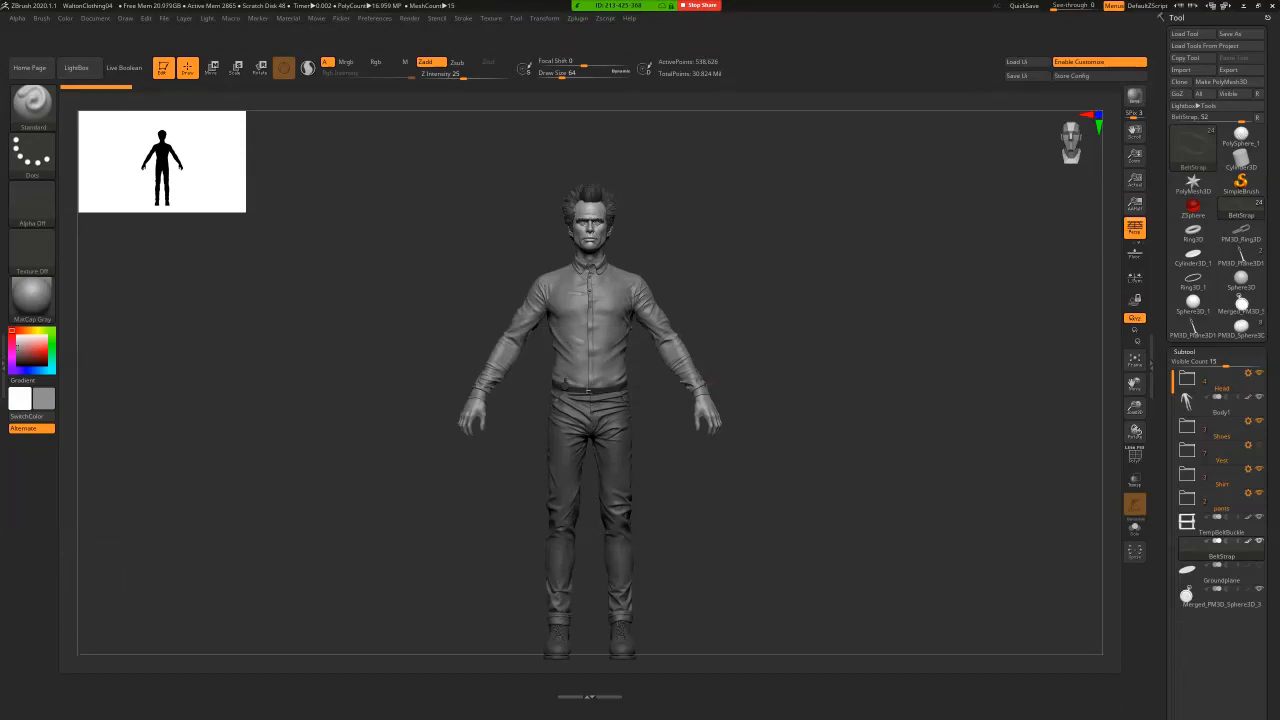
left_click(1090, 61)
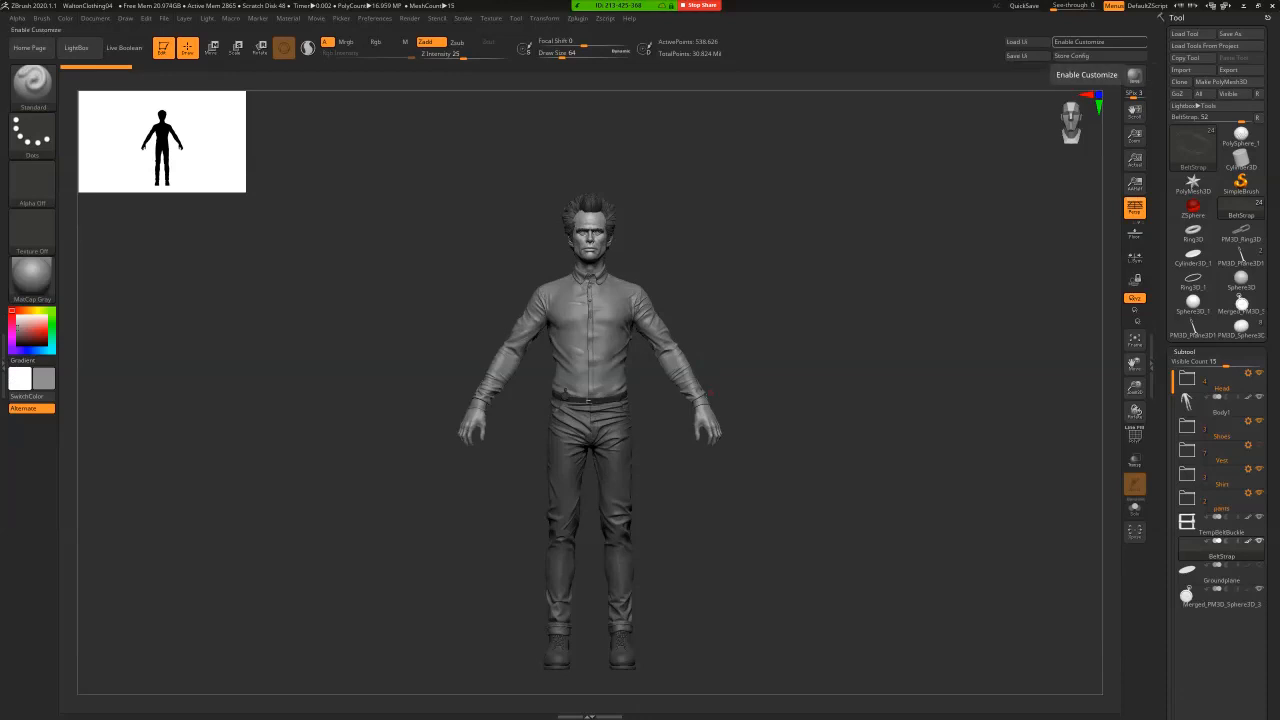
left_click(1090, 43)
left_click(1095, 61)
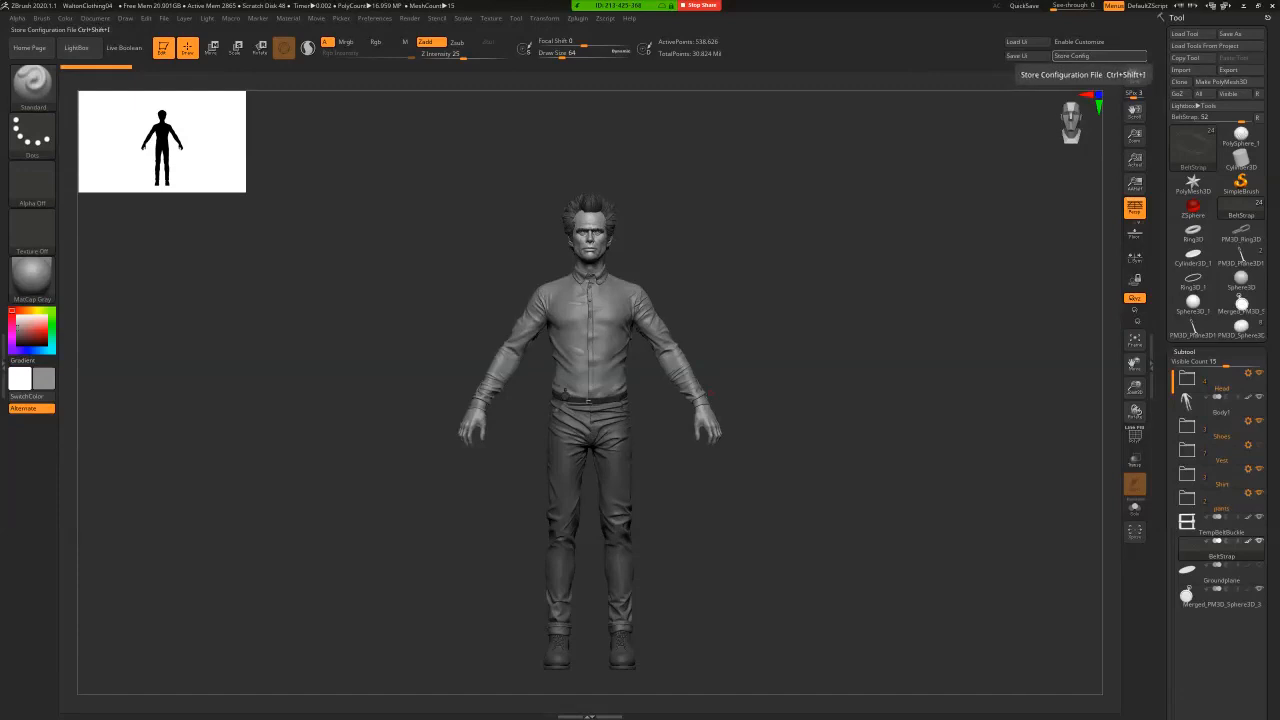
- Restore the standard interface and switch back to the stored custom interface
left_click(374, 18)
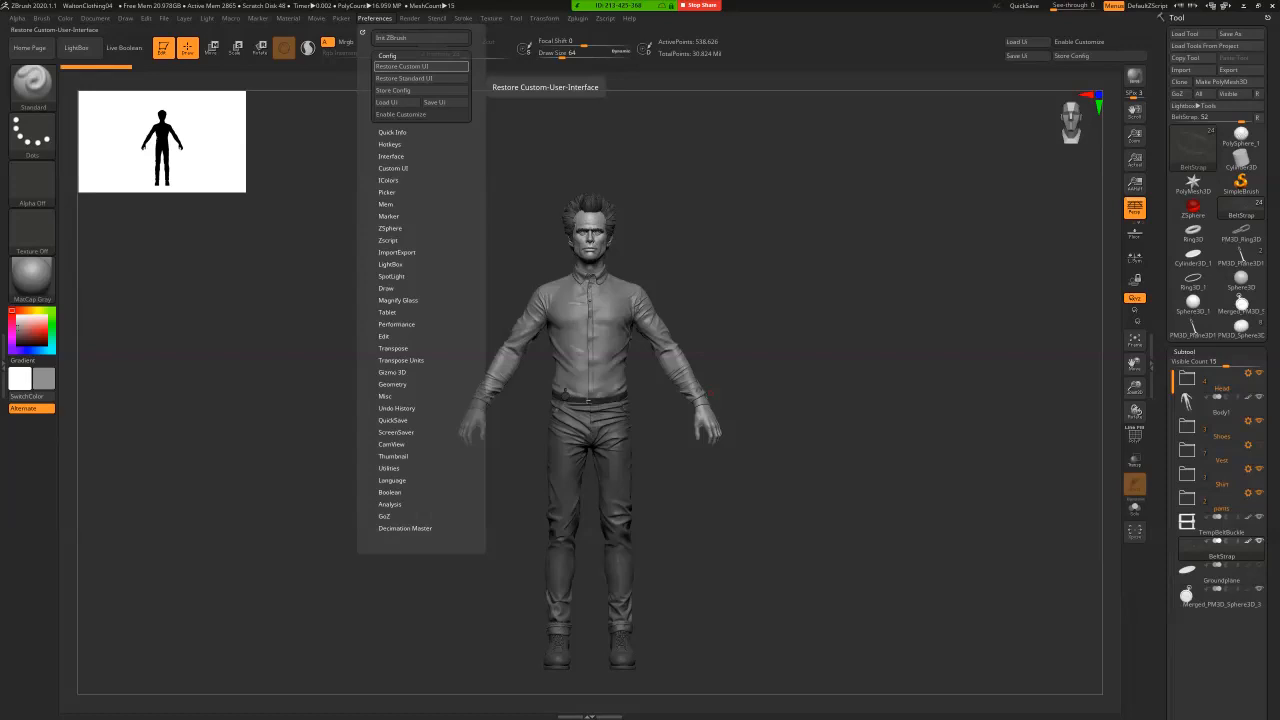
left_click(408, 78)
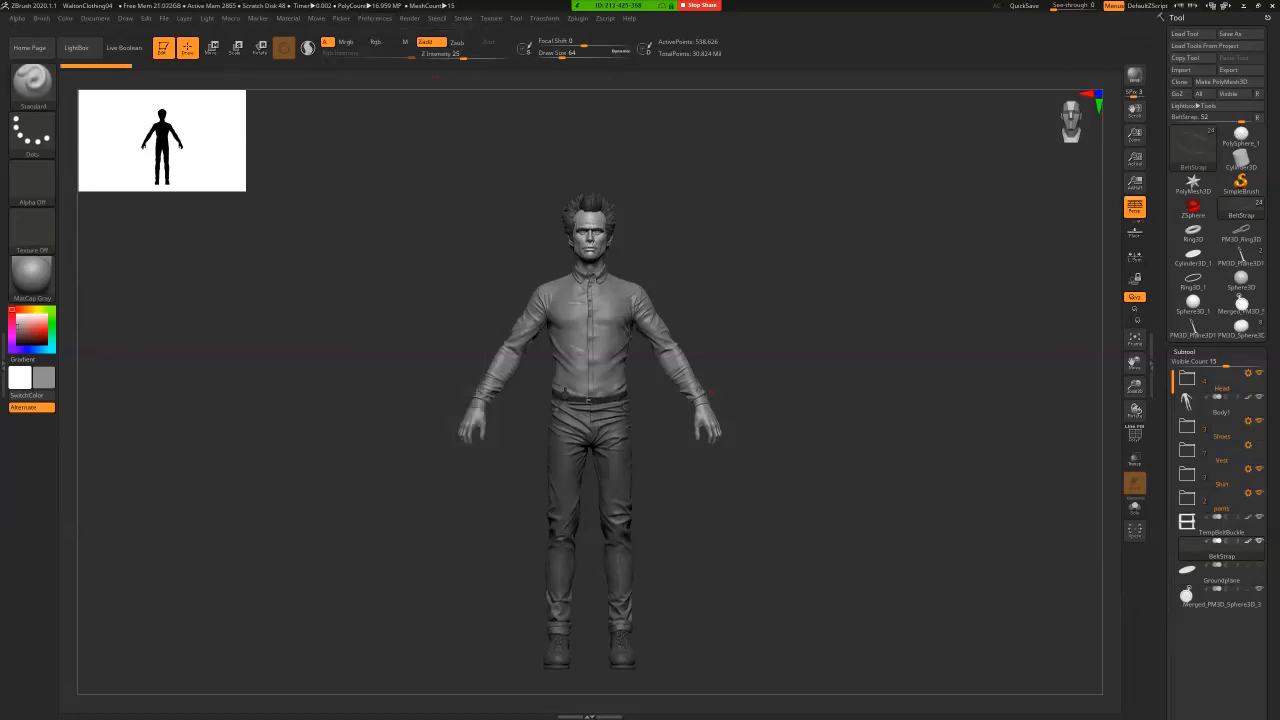
left_click(375, 18)
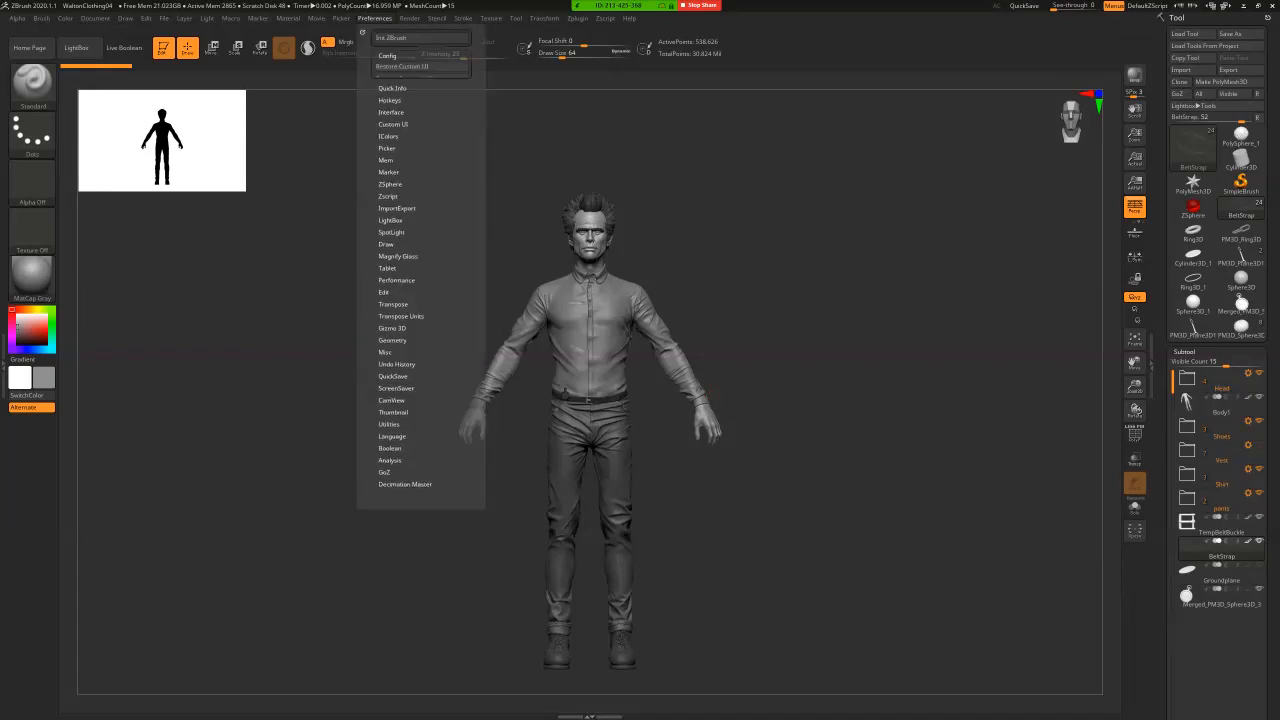
left_click(402, 66)
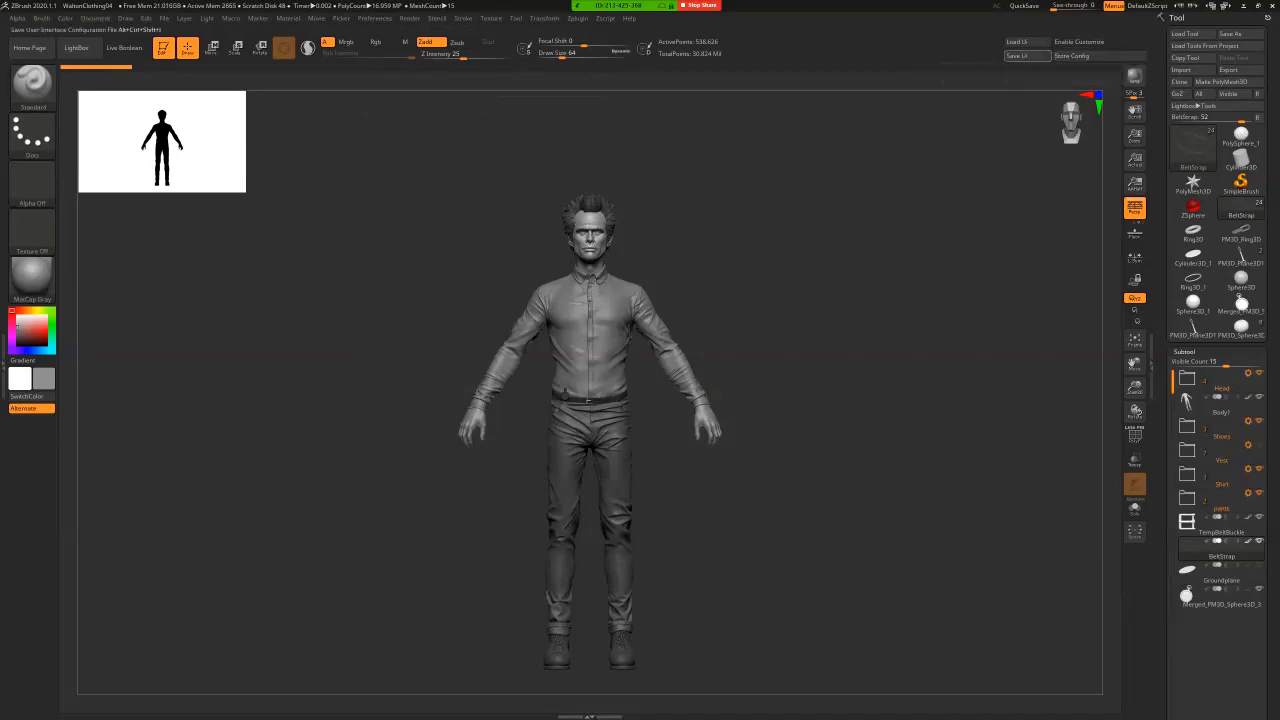
- Open the dialog for saving the interface to a file and close it without saving
left_click(1016, 55)
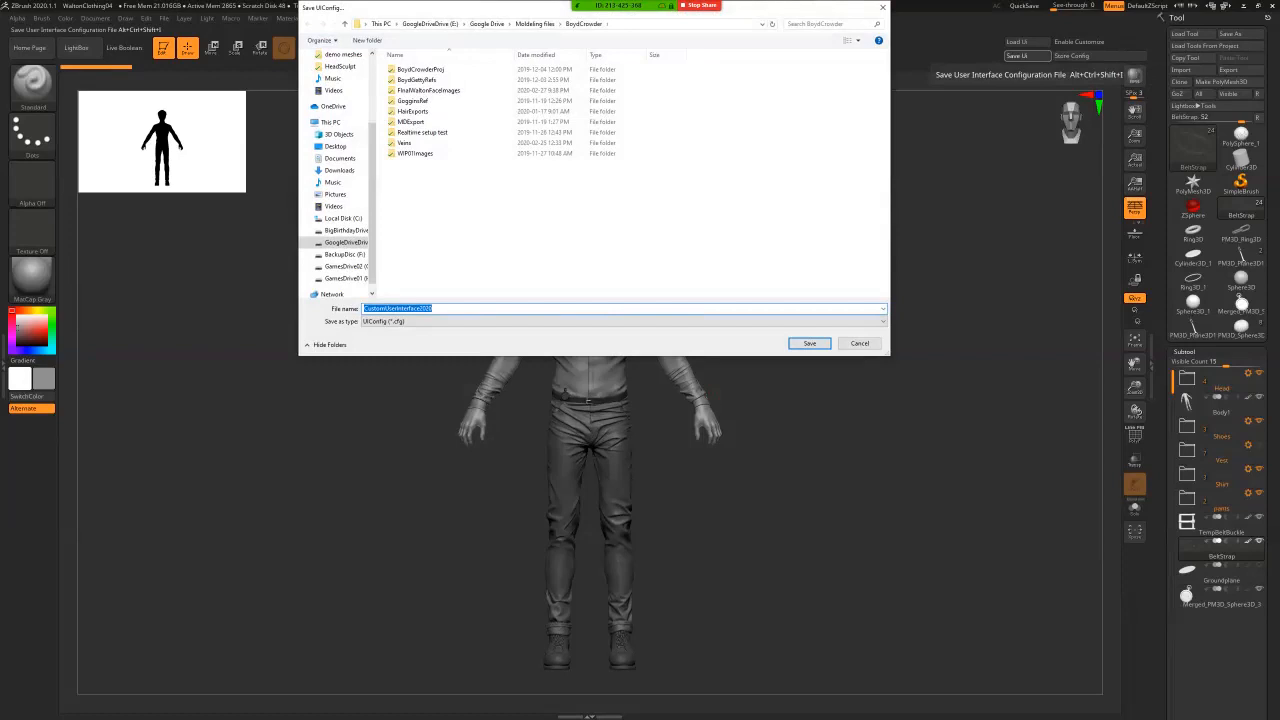
left_click(858, 343)
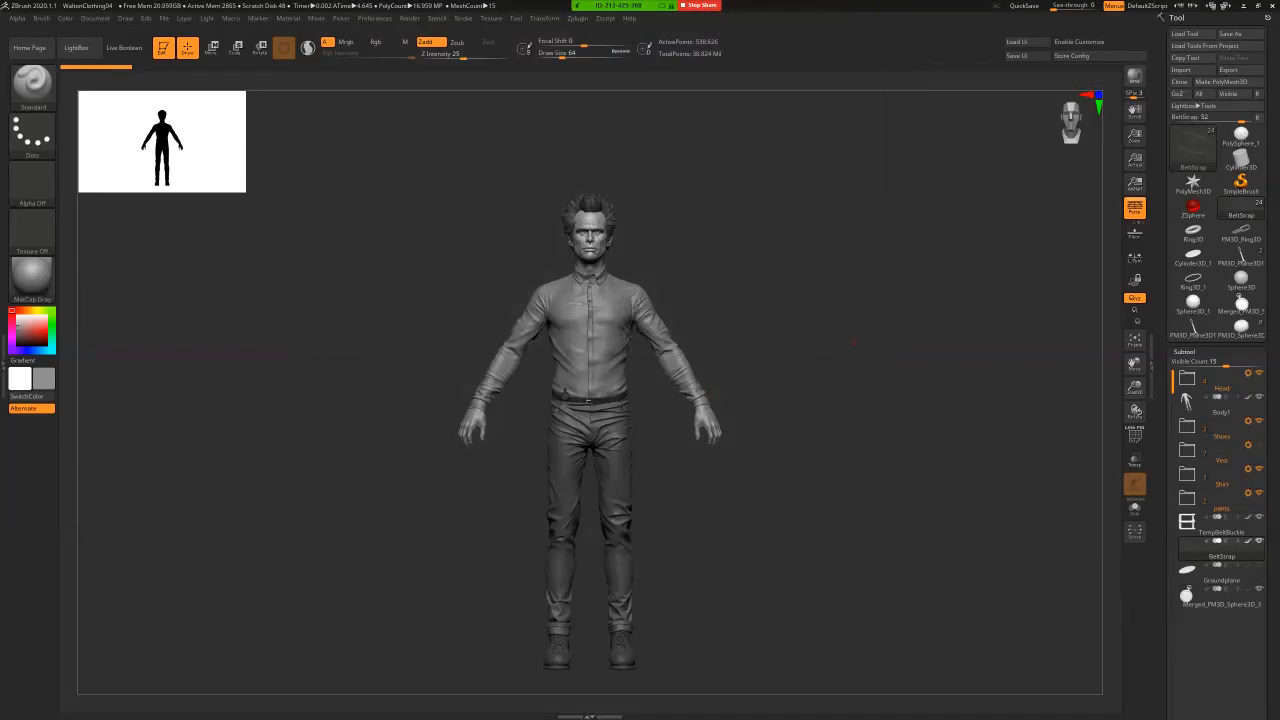
- Turn on interface customization and remove the Scroll Document control from the shelf
left_click(1079, 41)
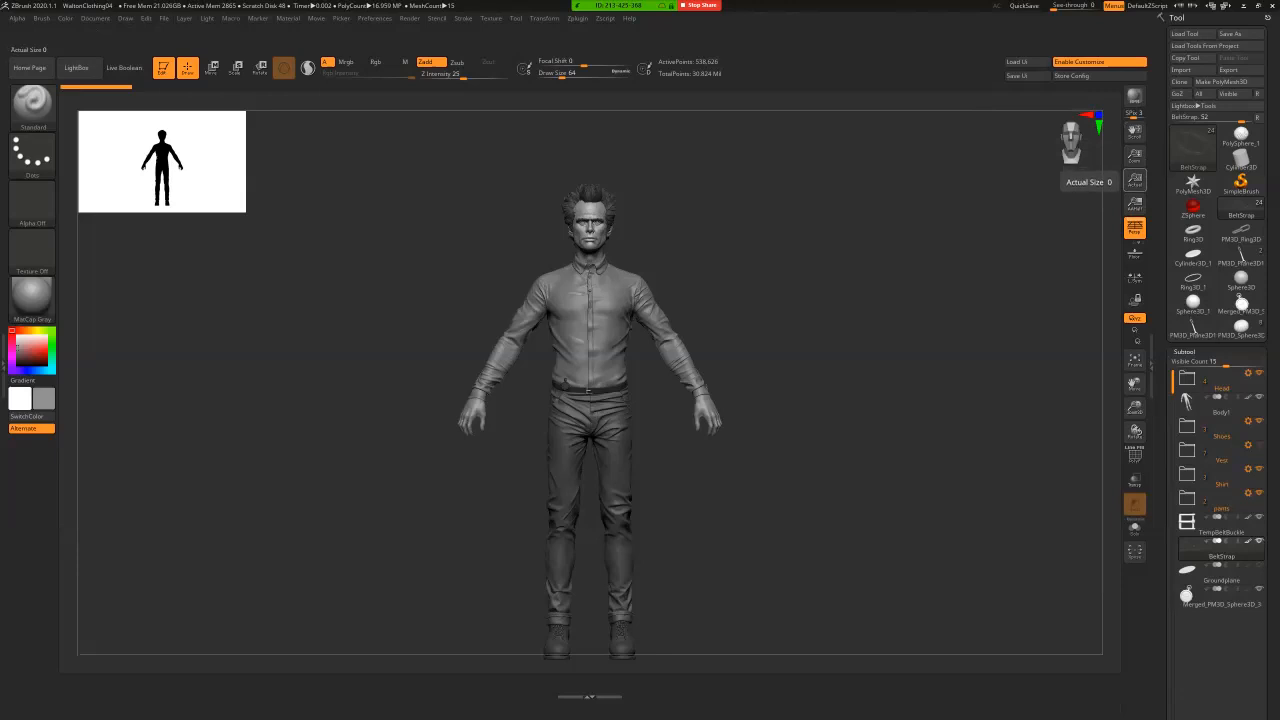
mouse_move(1135, 156)
left_mouse_down()
mouse_move(1135, 128)
mouse_move(1135, 161)
mouse_move(1135, 148)
left_mouse_up()
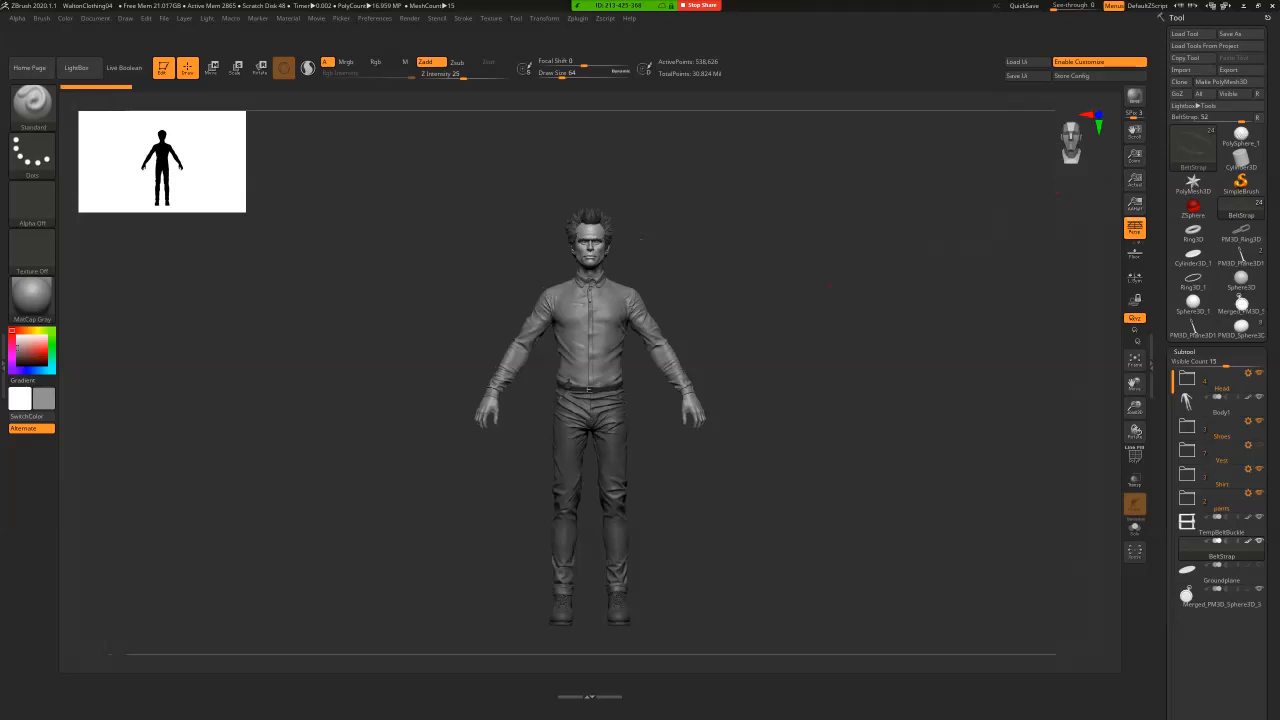
key("space")
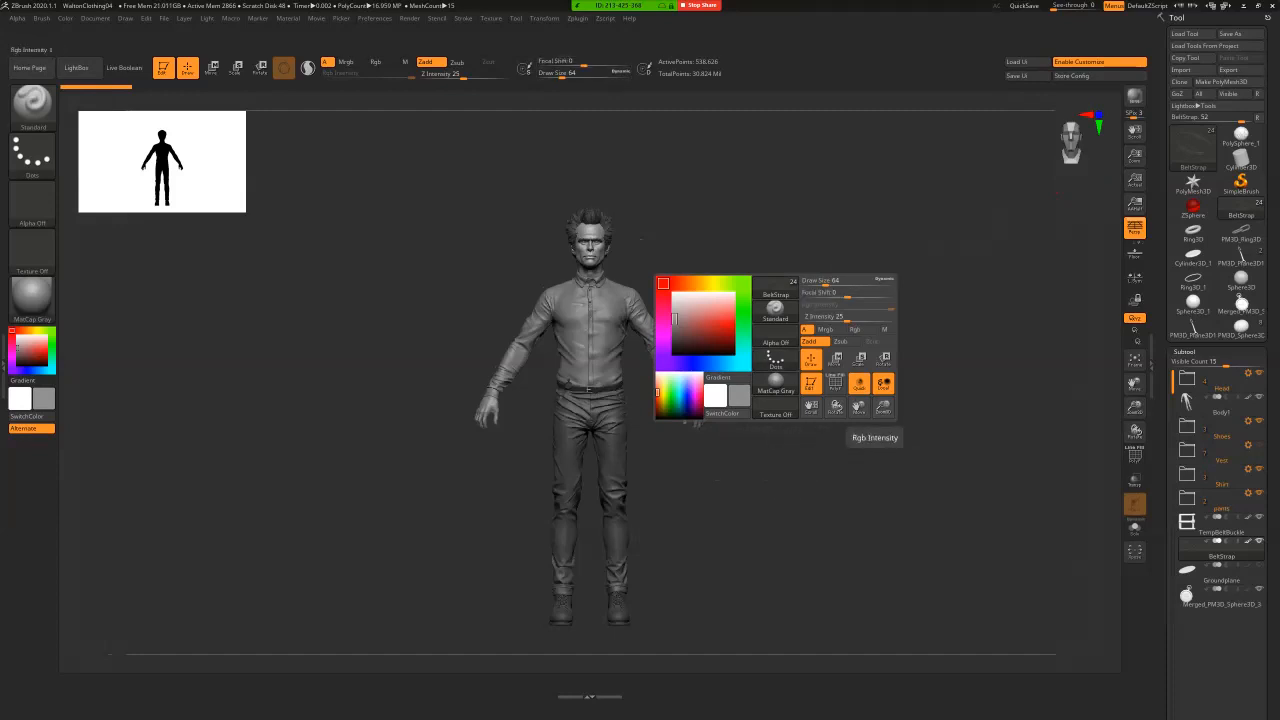
key("space")
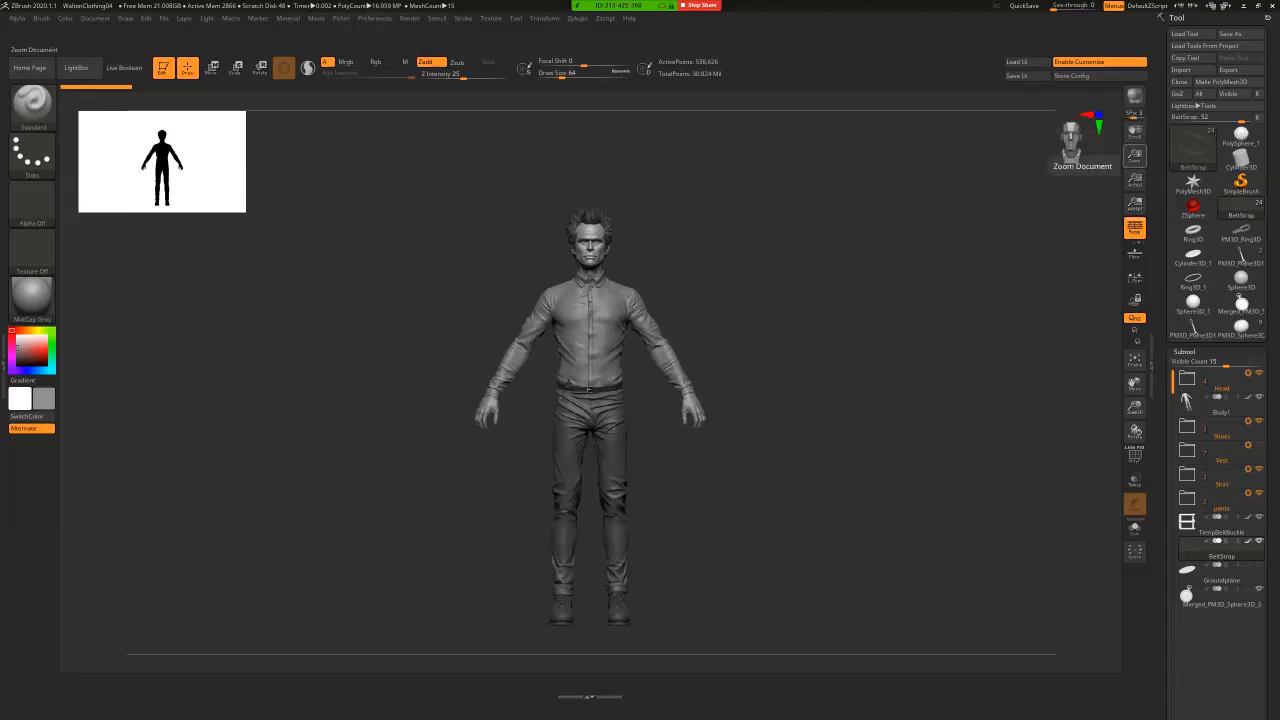
key("ctrl")
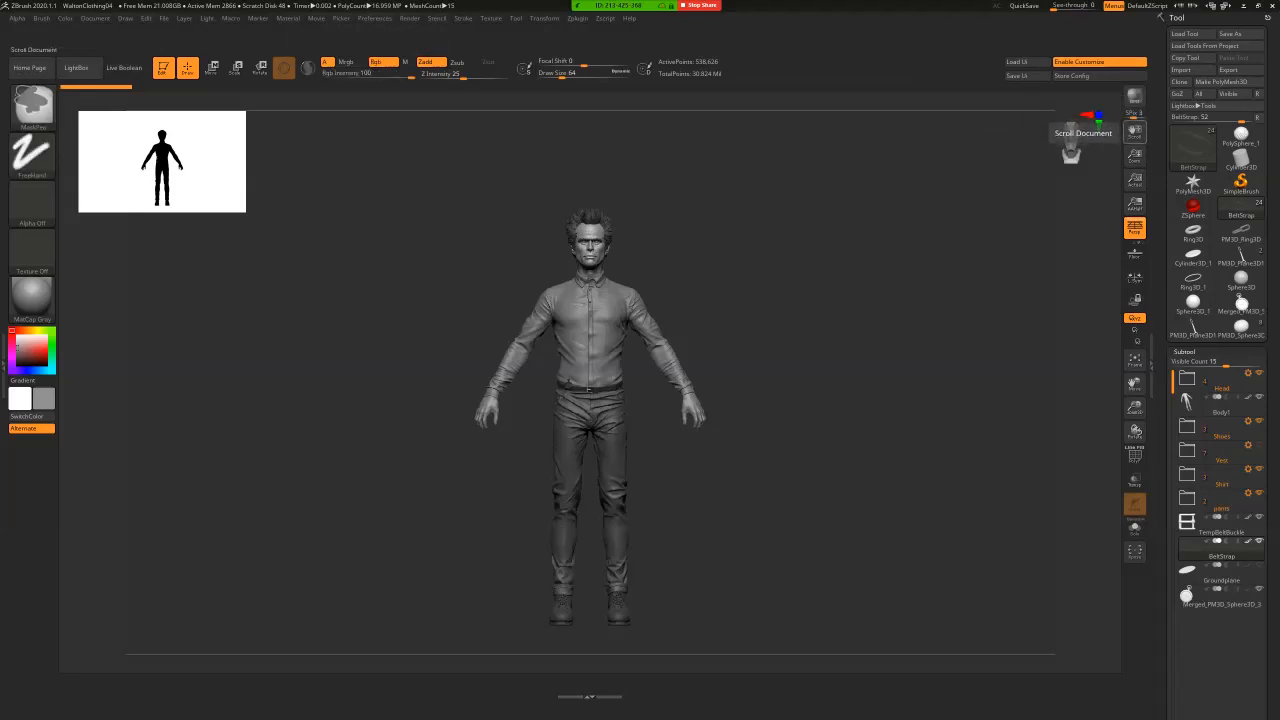
mouse_move(1135, 130)
left_mouse_down("ctrl+alt")
mouse_move(971, 281)
mouse_move(951, 263)
left_mouse_up("ctrl+alt")
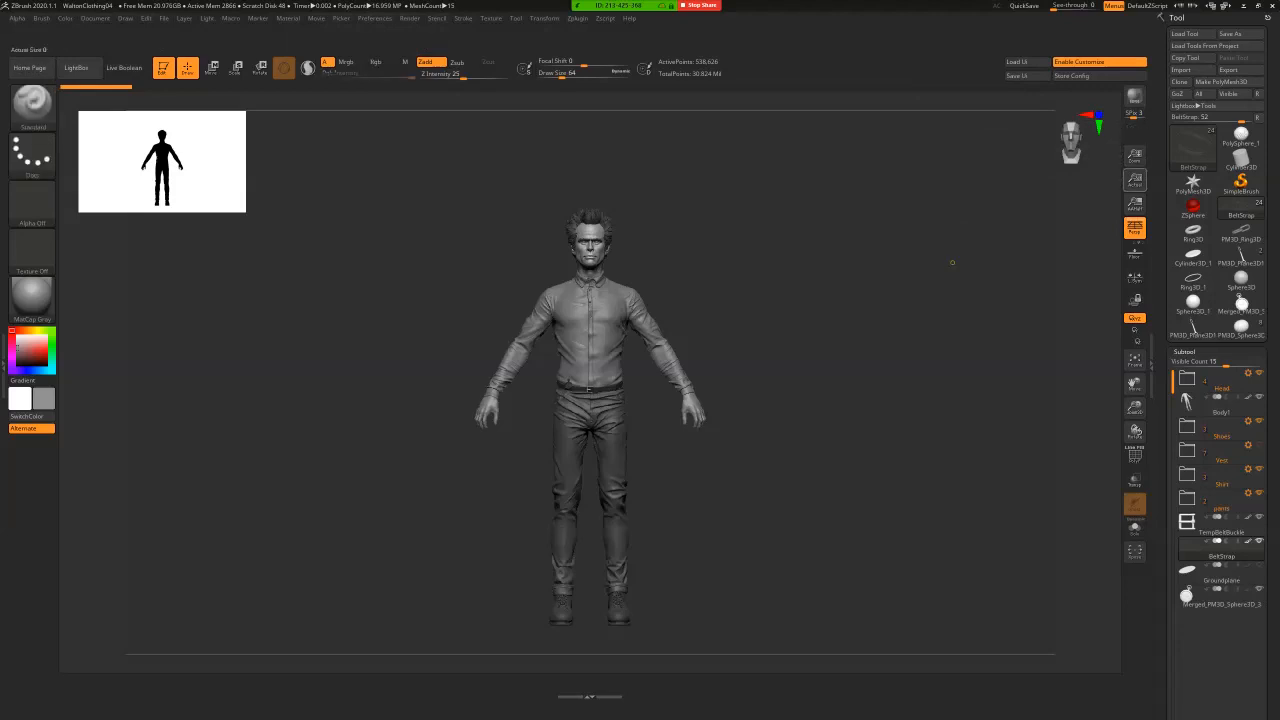
- Remove the Zoom Document, Actual Size, AAHalf and Frame controls from the vertical shelf beside the canvas
left_click(1135, 180)
key("ctrl")
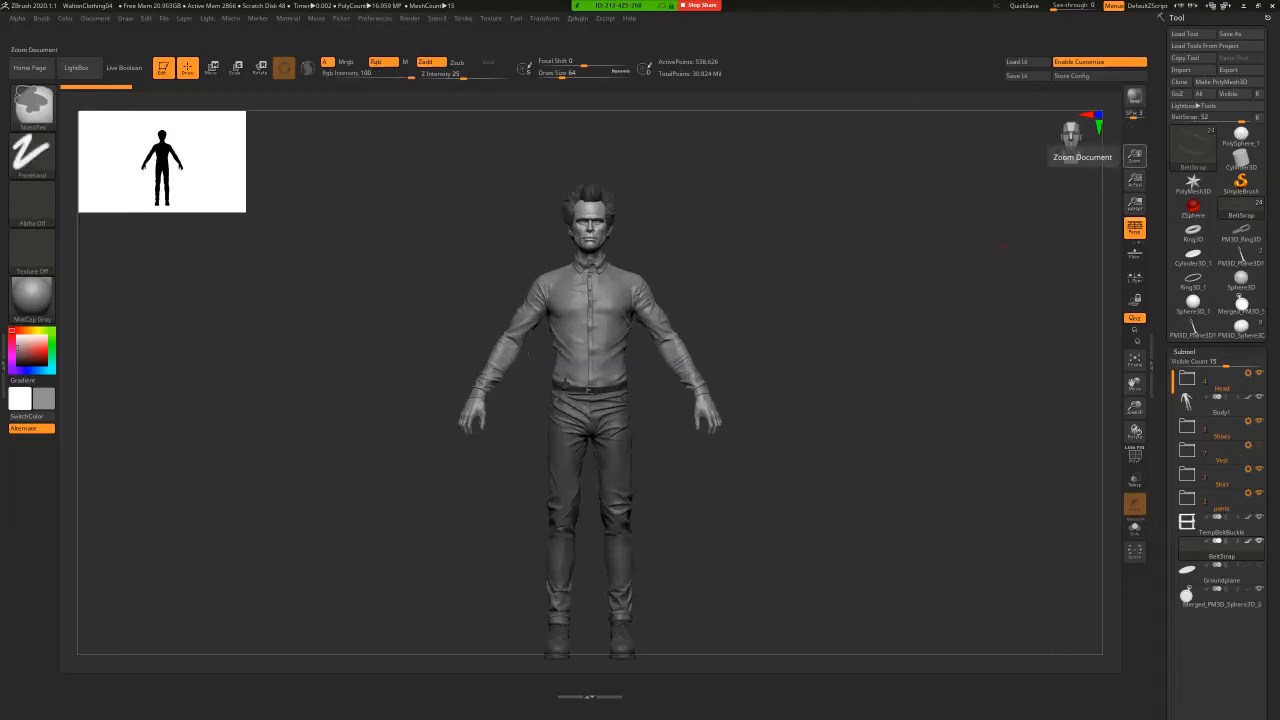
left_click_drag(1135, 157, 950, 274, "ctrl+alt")
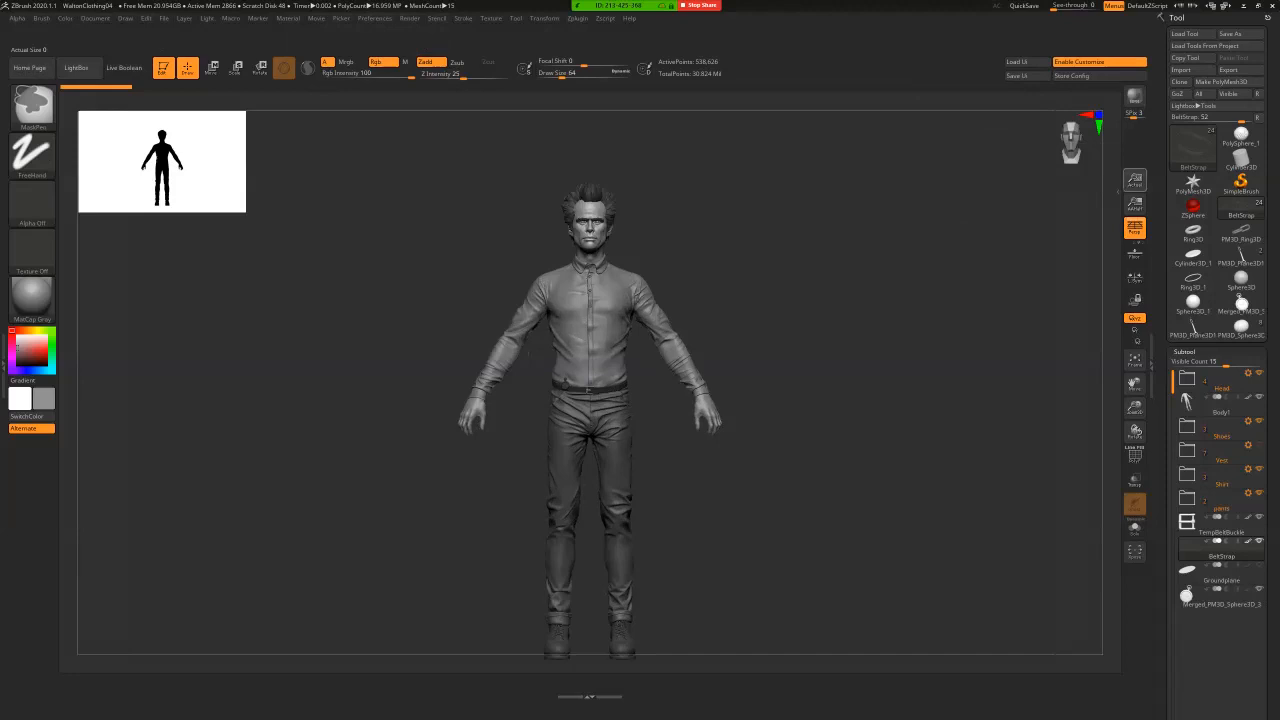
mouse_move(1193, 145)
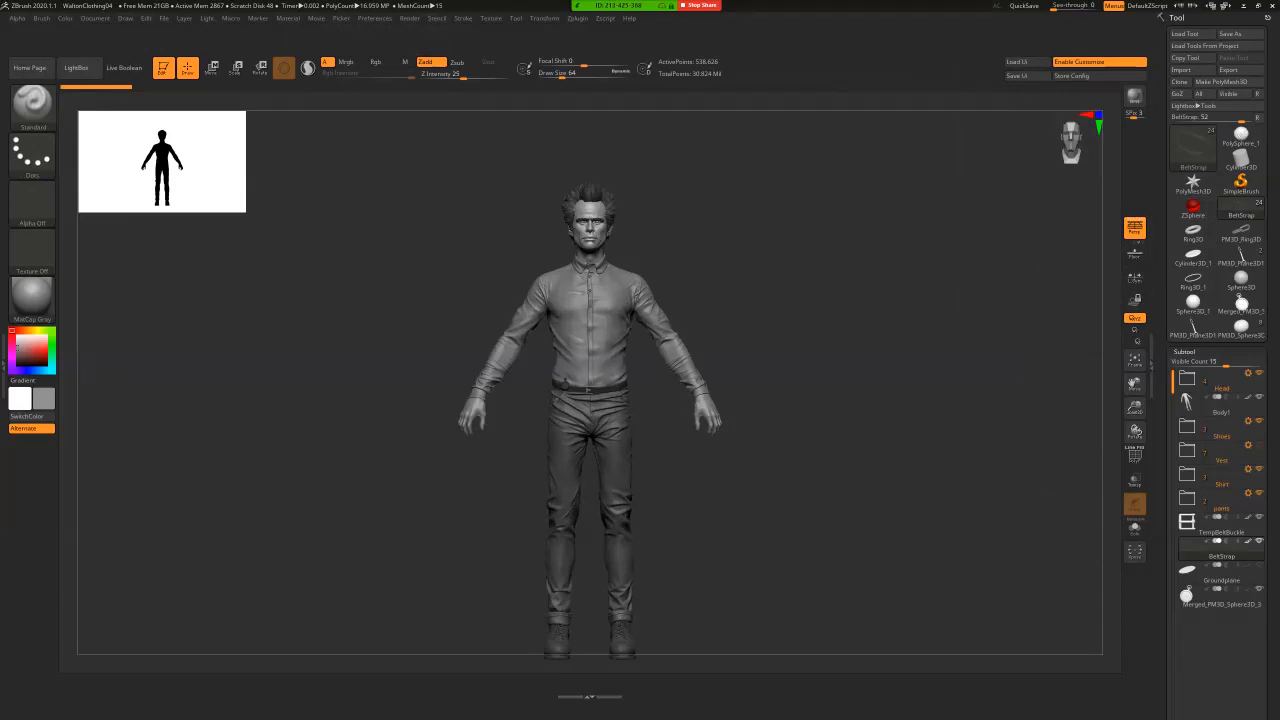
key("ctrl")
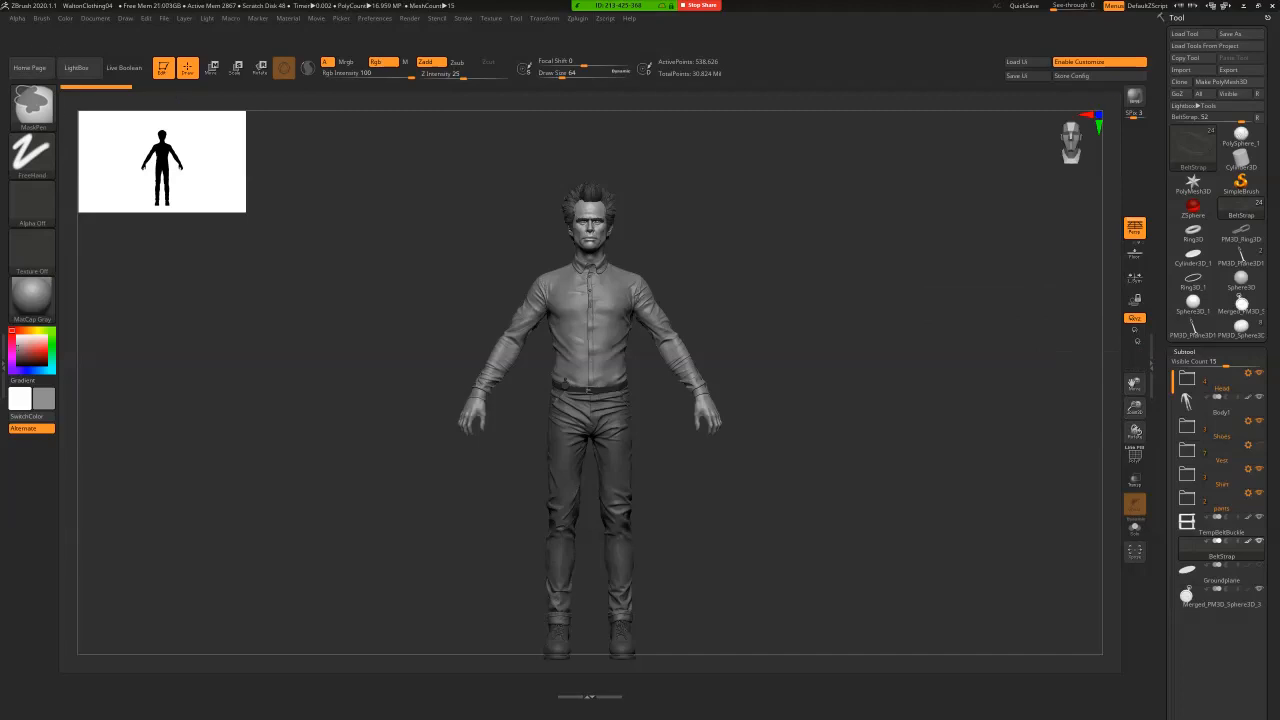
- Remove the alpha, texture, material and color controls from the shelf, keeping only the brush and stroke selectors
left_click_drag(32, 204, 412, 295, "ctrl+alt")
left_click_drag(32, 251, 409, 310, "ctrl+alt")
left_click_drag(32, 350, 375, 345, "ctrl+alt")
left_click_drag(32, 380, 376, 352, "ctrl+alt")
left_click_drag(32, 416, 377, 363, "ctrl+alt")
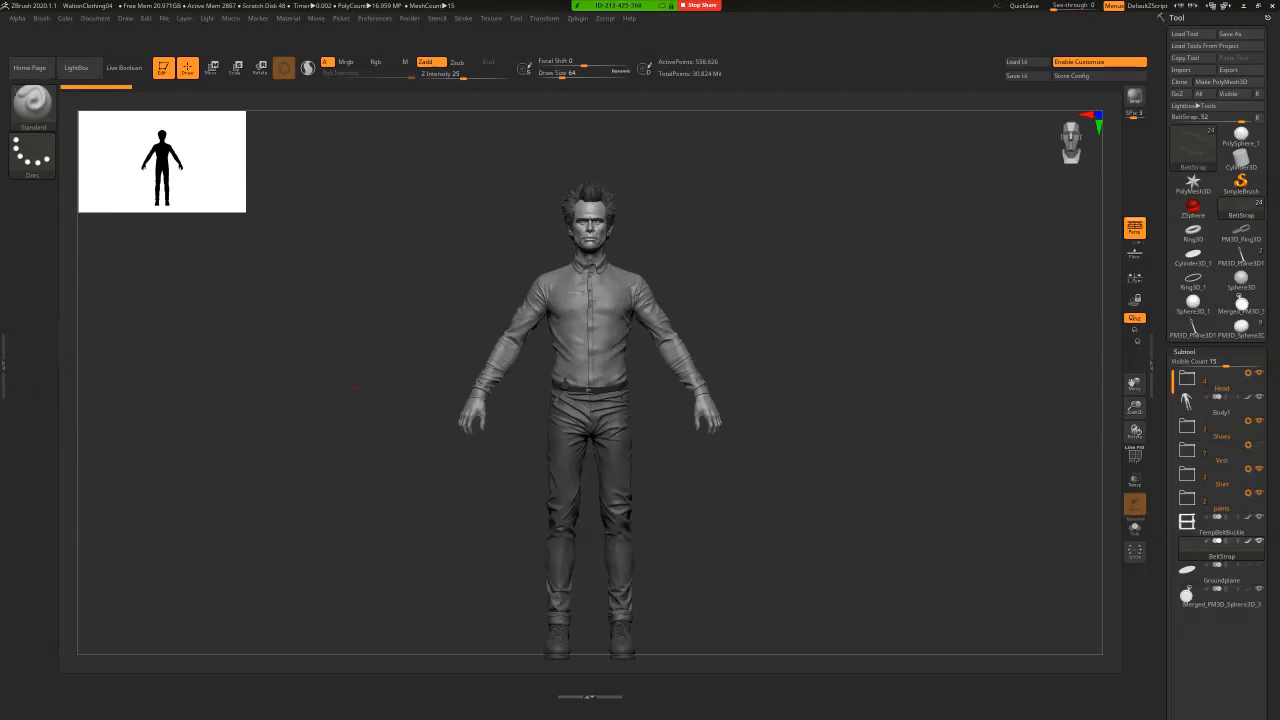
- Look through the full list of 3D sculpting brushes from the Brush palette and the shelf's brush selector
left_click(605, 18)
left_click(41, 18)
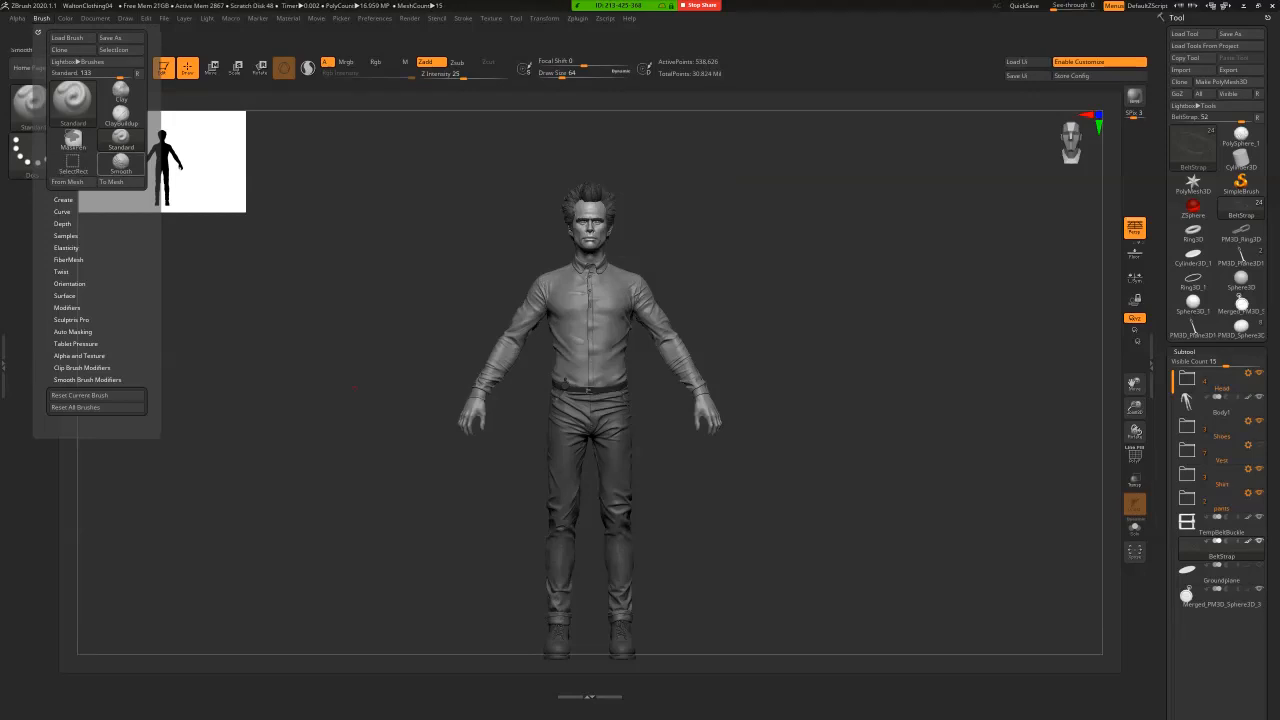
left_click(72, 98)
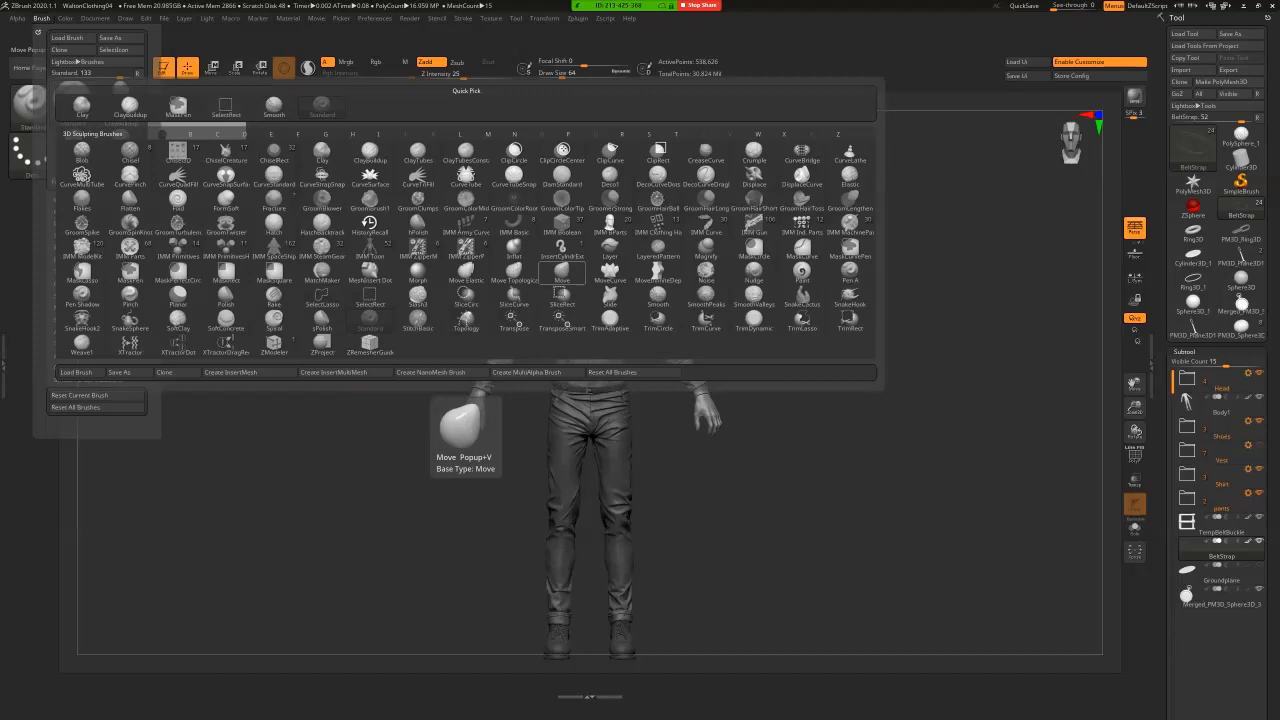
key("b")
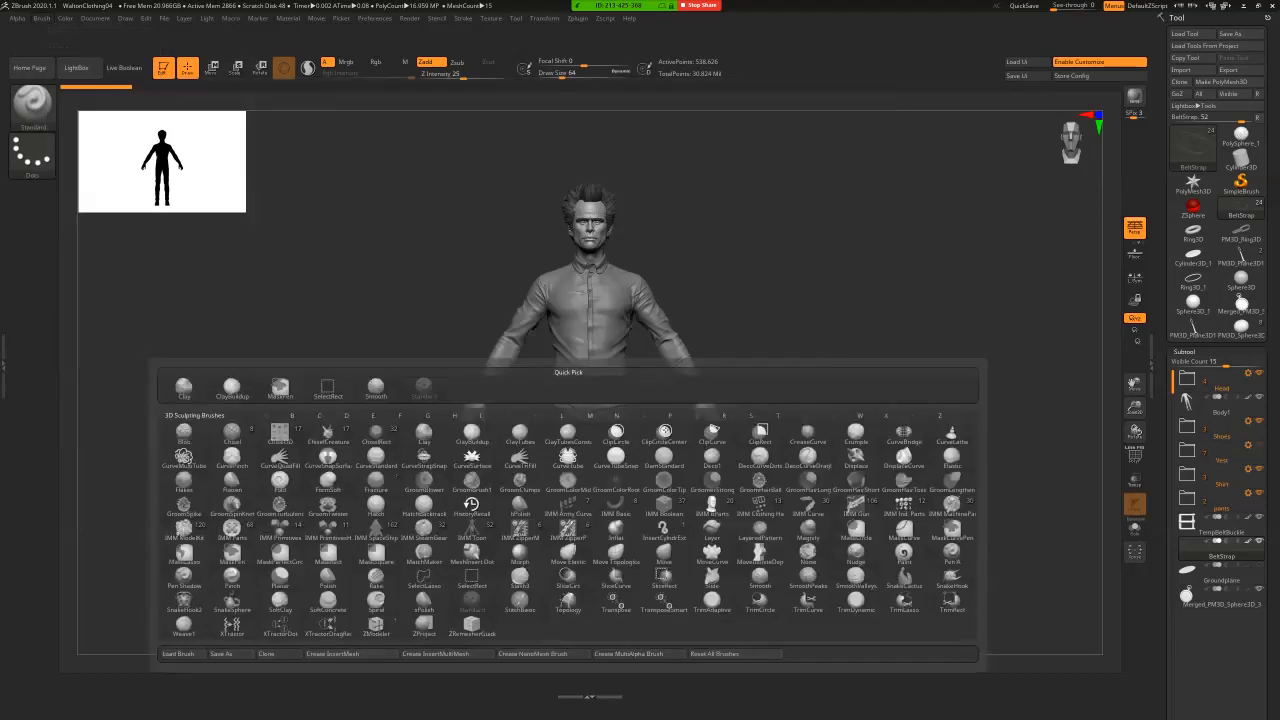
left_click(32, 104)
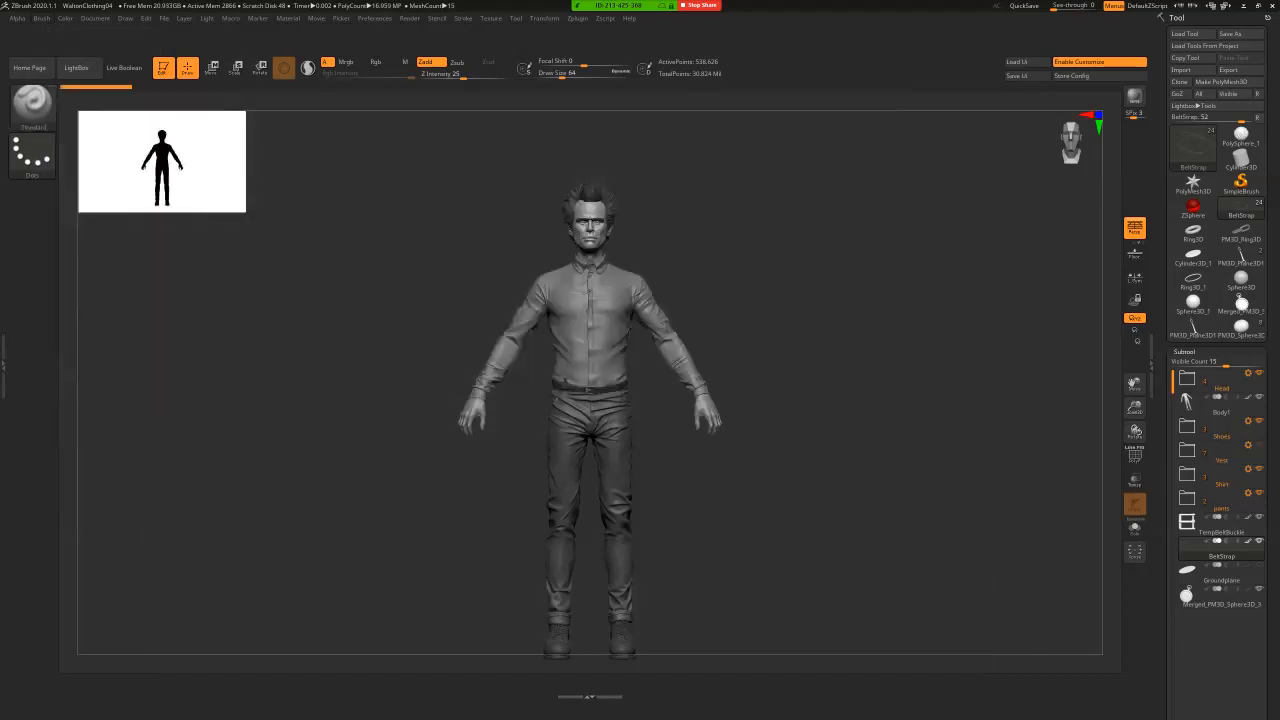
- Dock the Brush palette in the side tray and add the ClayBuildup and Standard brushes to the shelf below the canvas
mouse_move(41, 18)
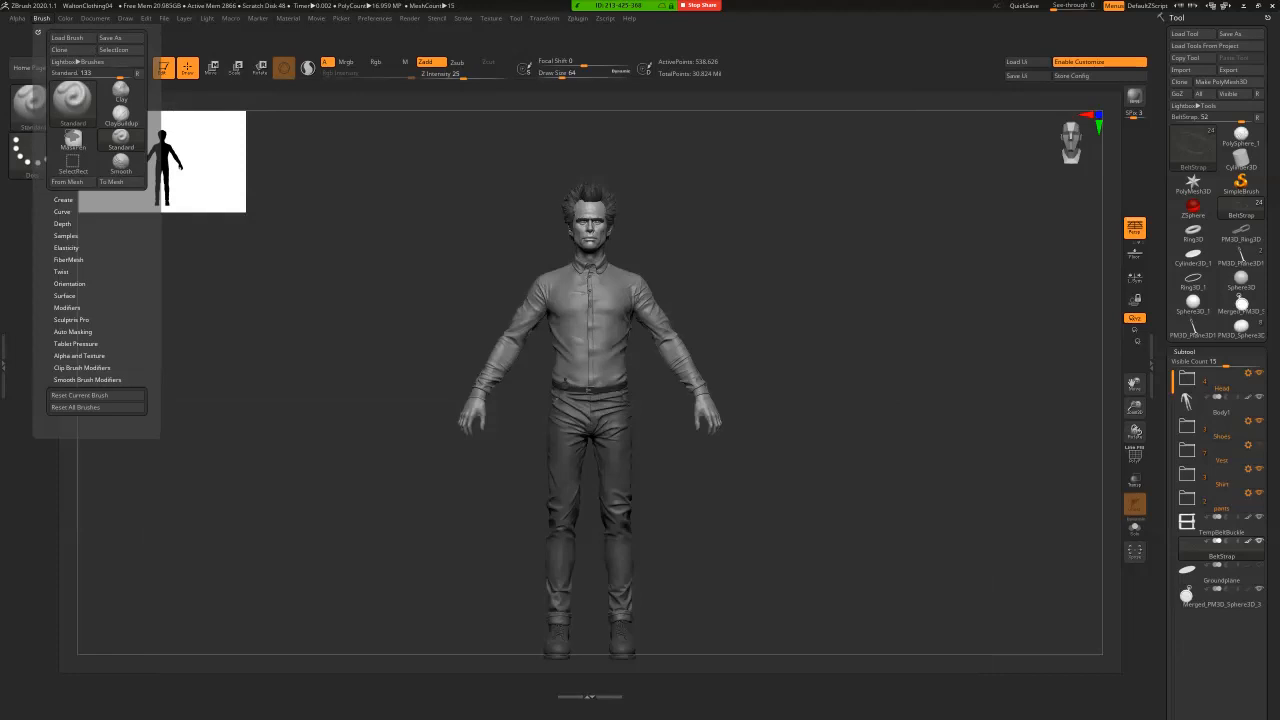
left_click(38, 32)
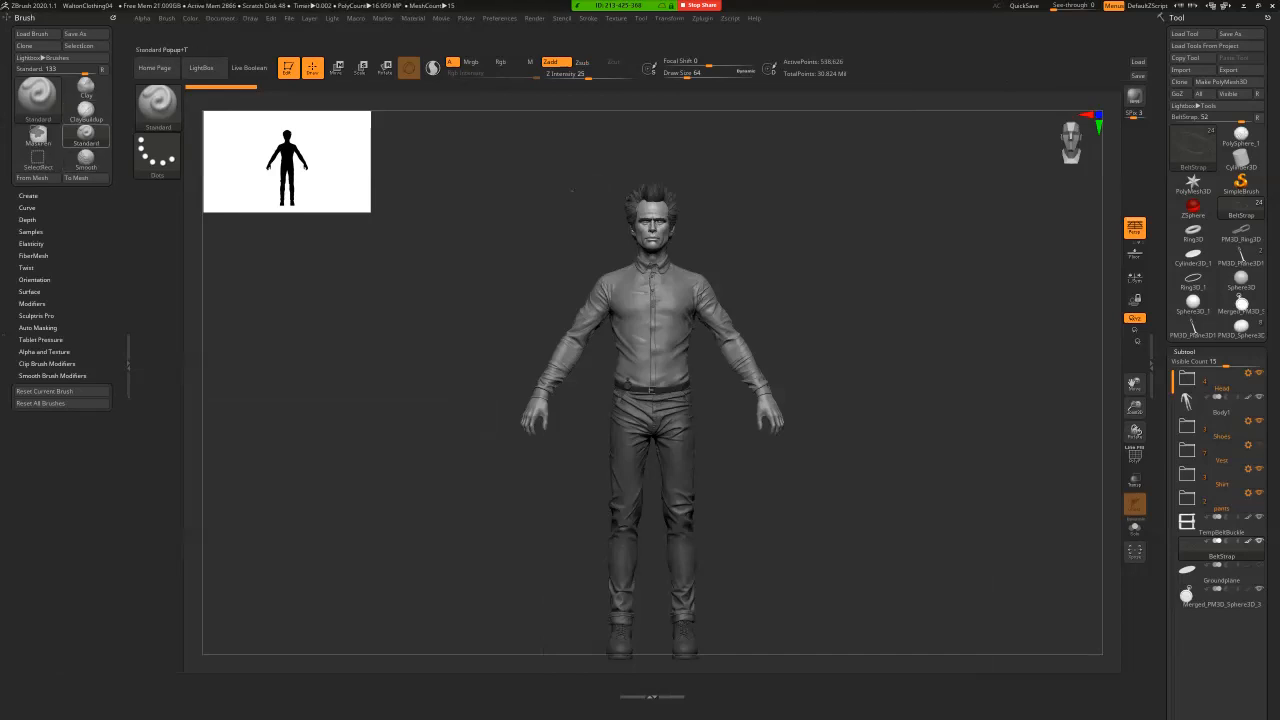
left_click(86, 112)
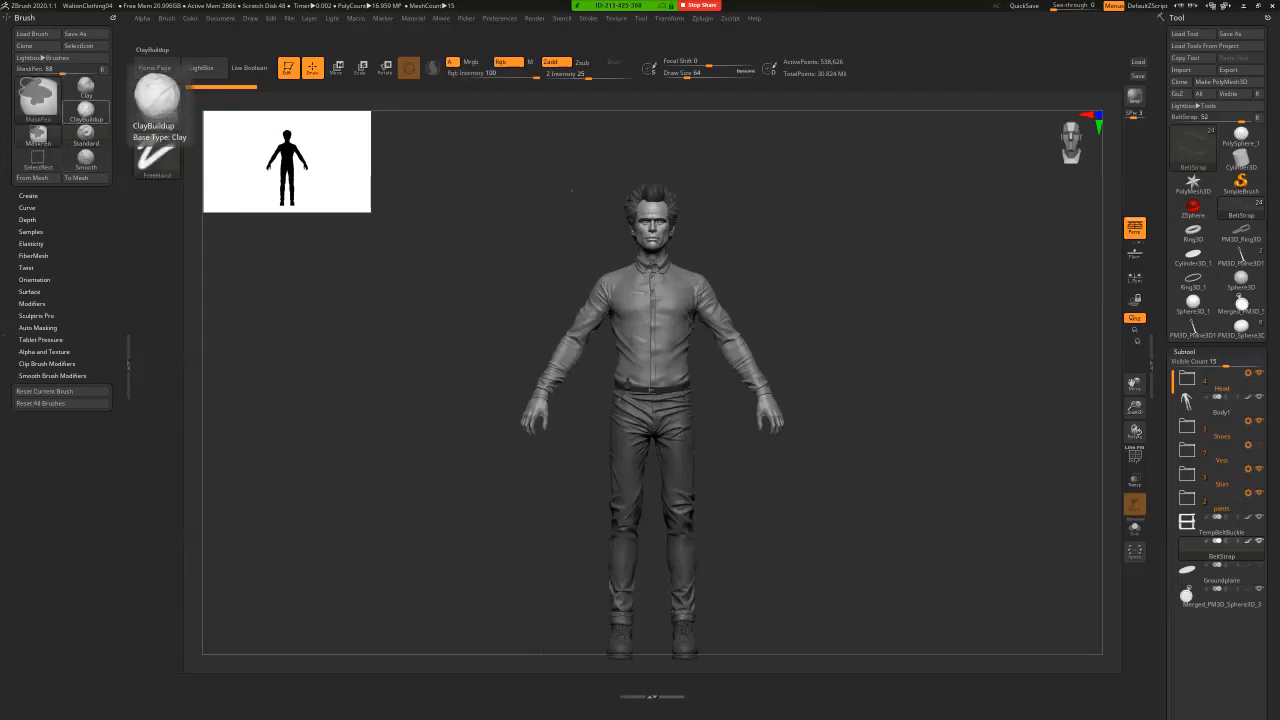
mouse_move(86, 112)
left_mouse_down("ctrl+alt")
mouse_move(306, 480)
mouse_move(240, 684)
mouse_move(215, 684)
left_mouse_up("ctrl+alt")
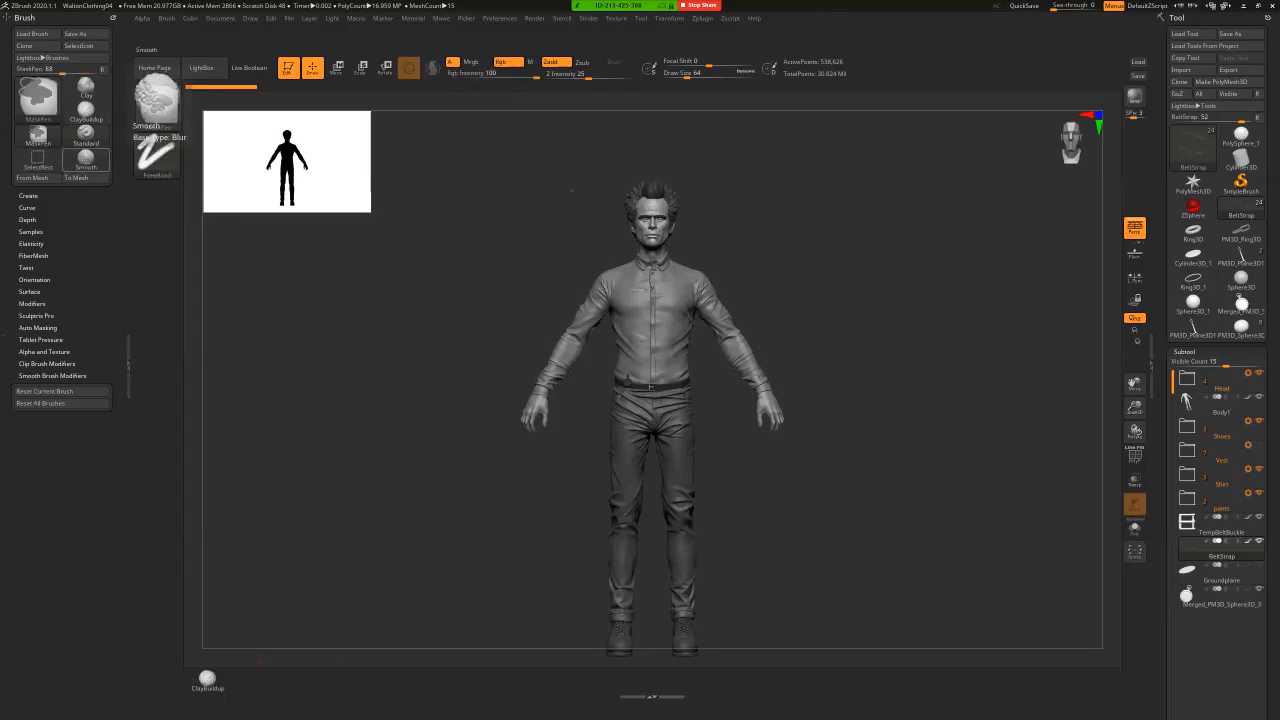
left_click_drag(86, 135, 255, 681, "ctrl+alt")
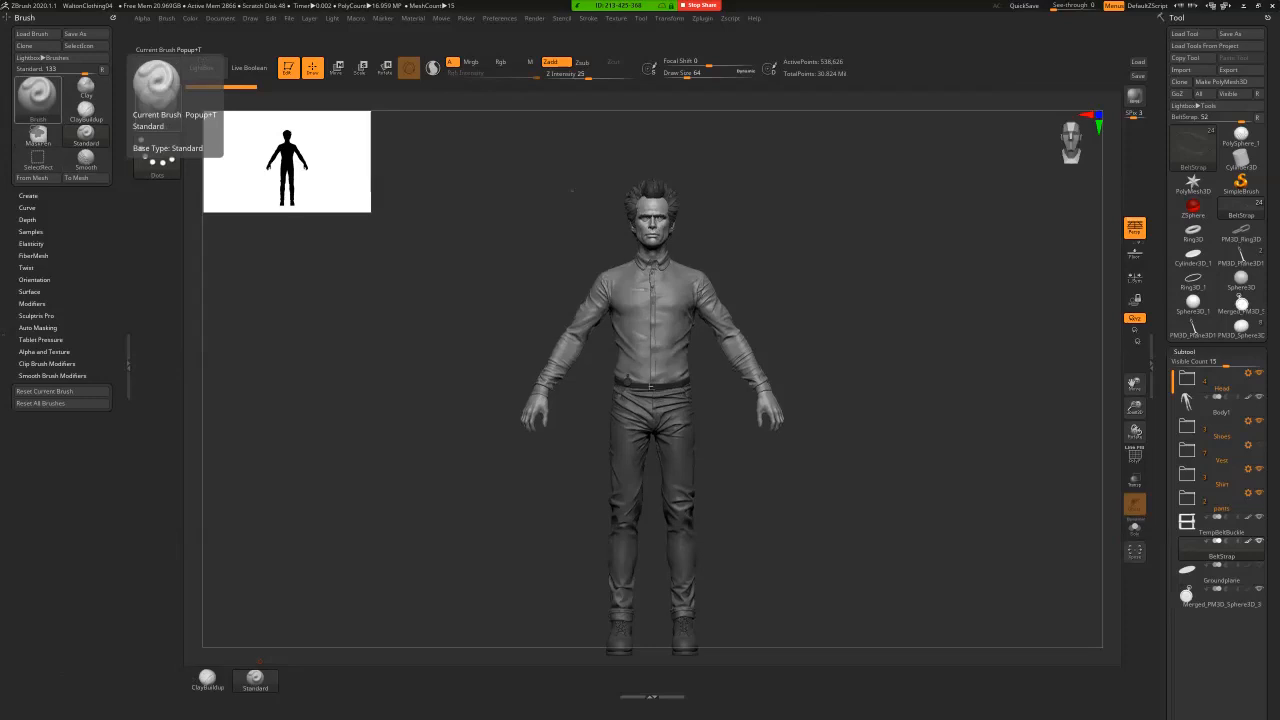
- Choose the Move brush and add it to the shelf beside the Standard brush
left_click(157, 85)
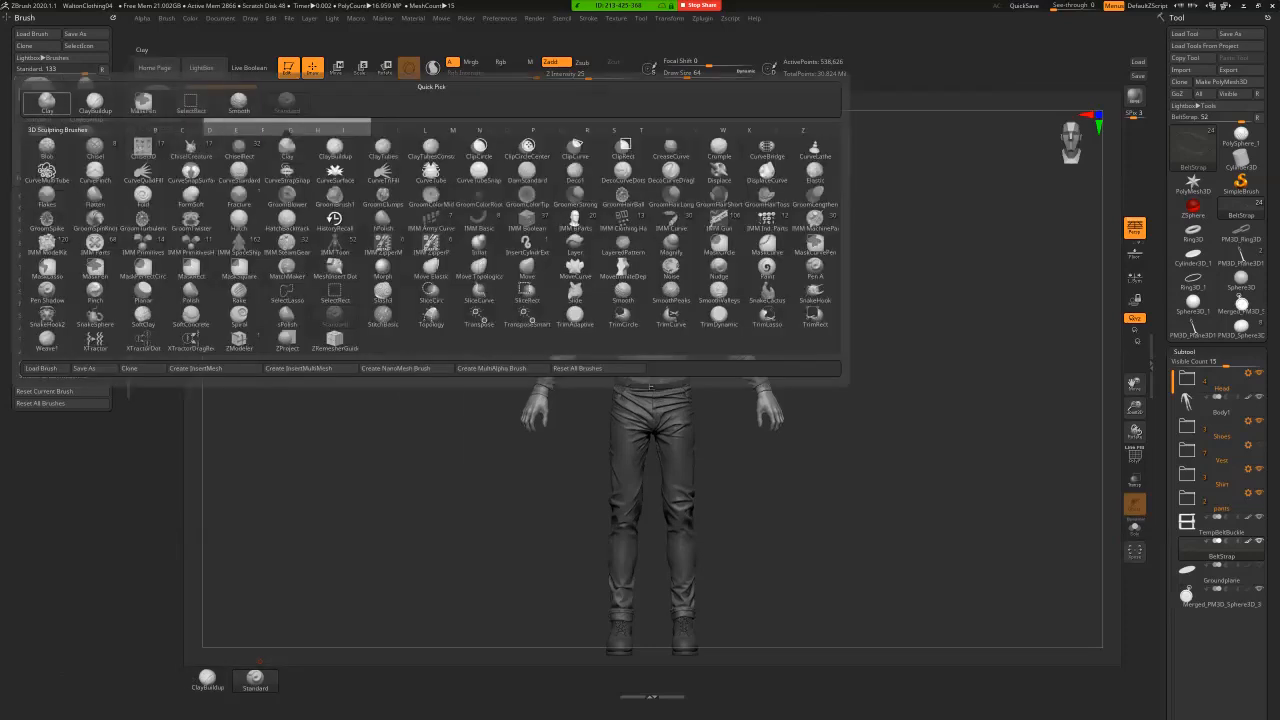
left_click(527, 268)
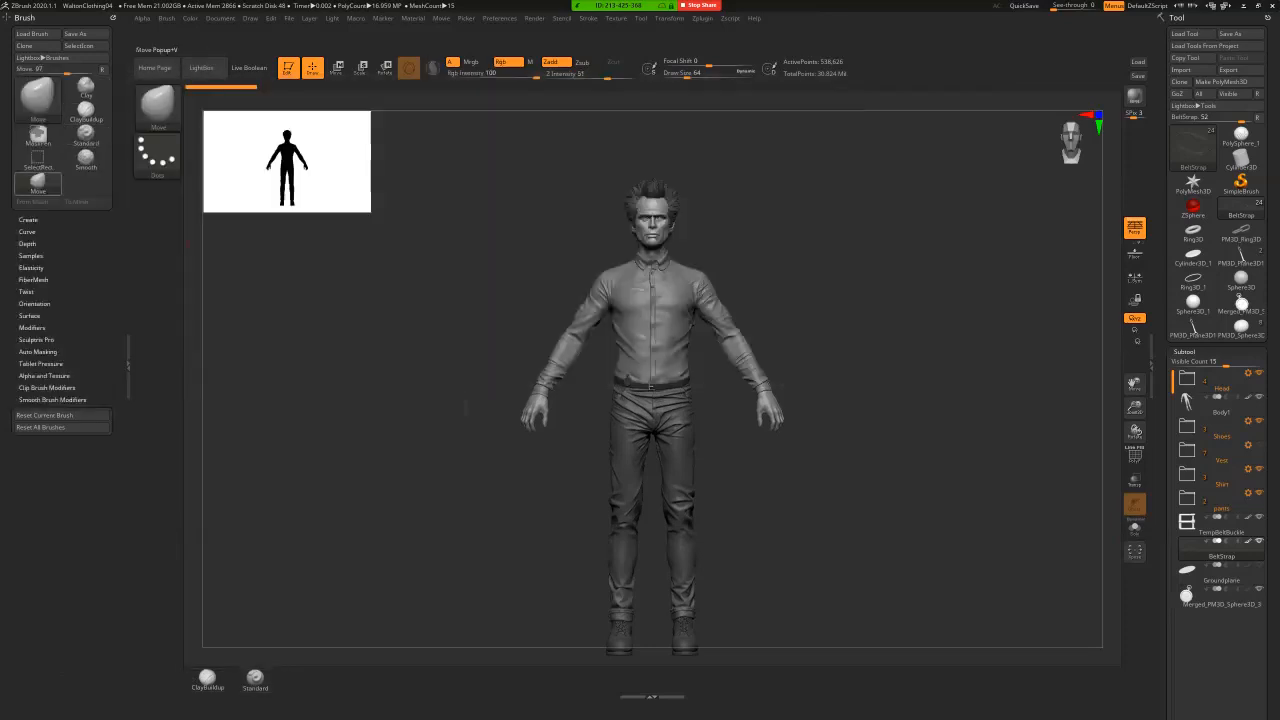
key("ctrl")
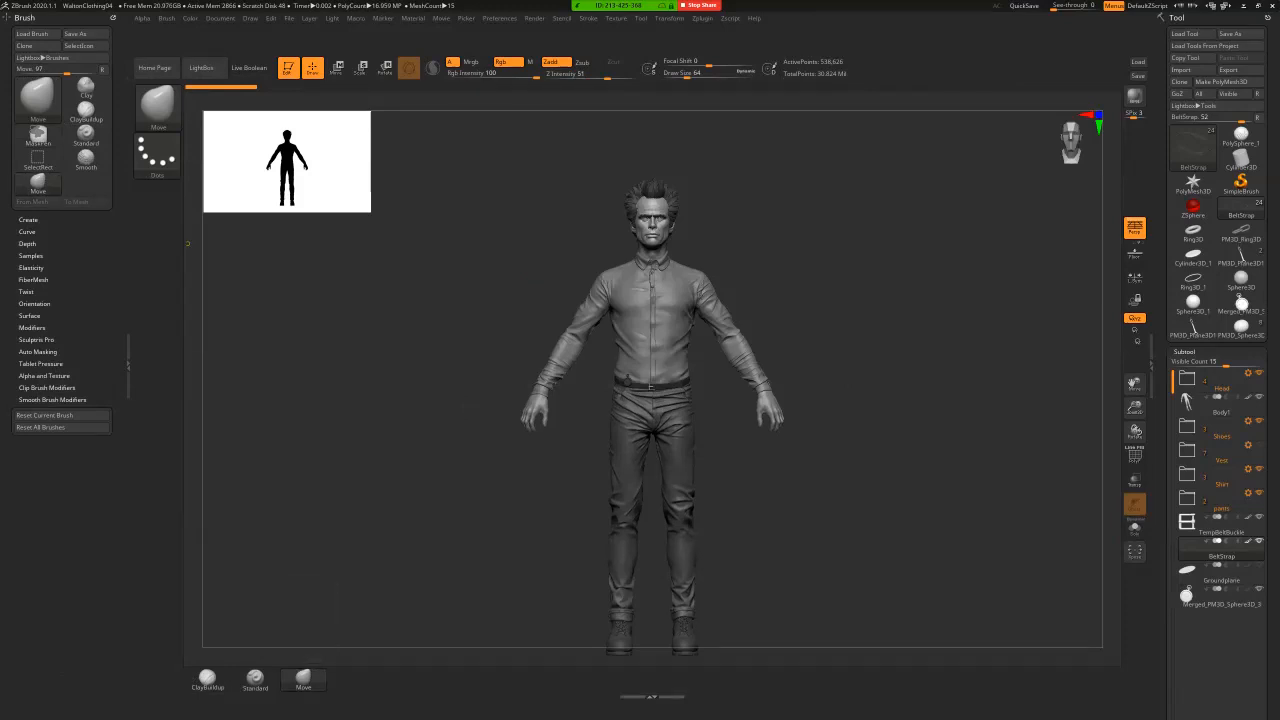
- Expand the brush's Auto Masking settings and add the BackfaceMask control to the shelf beside the Move brush
left_click(38, 351)
mouse_move(38, 506)
left_mouse_down("ctrl+alt")
mouse_move(783, 548)
mouse_move(904, 597)
mouse_move(350, 674)
left_mouse_up("ctrl+alt")
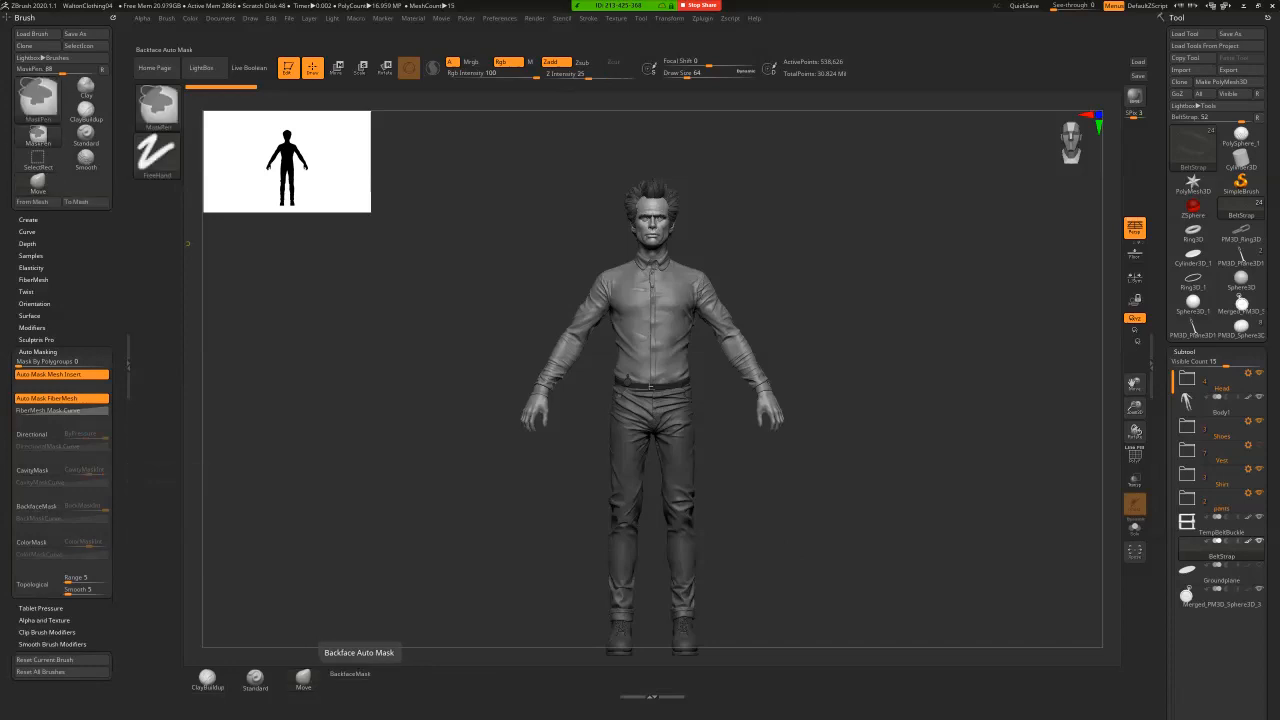
- Try BackfaceMask at the end of the vertical shelf and move it back beside the Move brush
left_click_drag(350, 673, 1125, 570, "ctrl+alt")
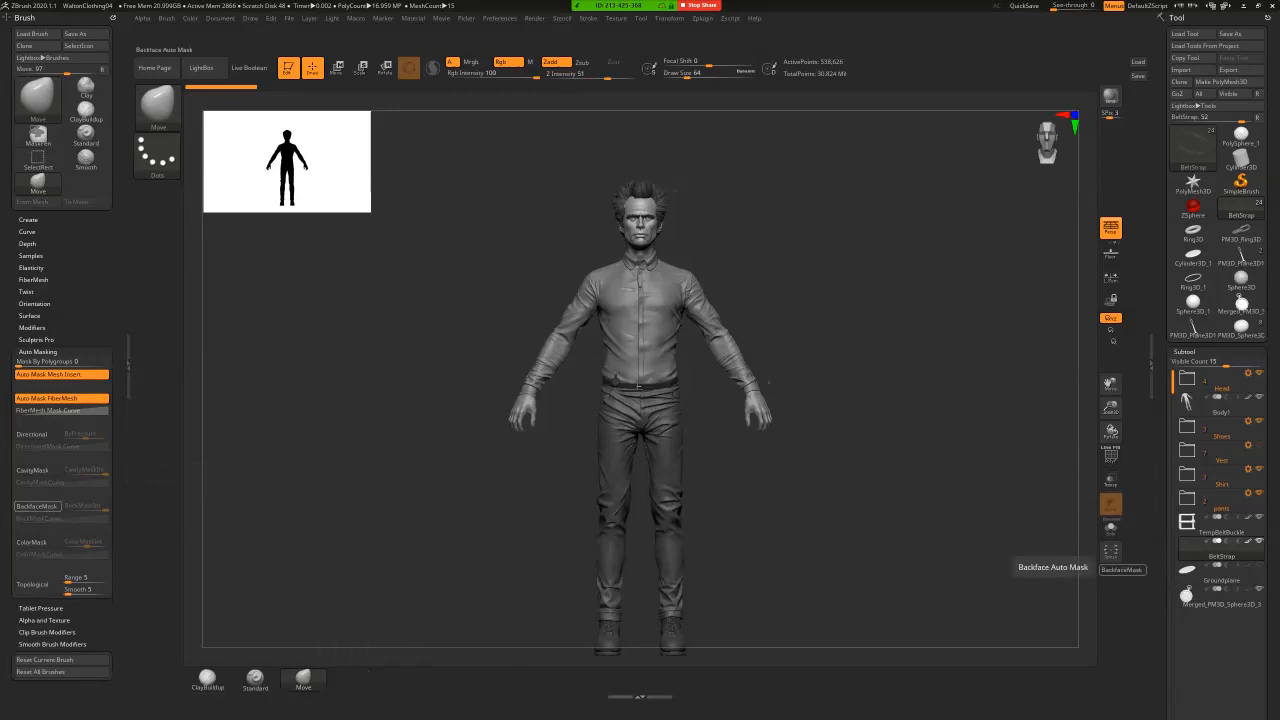
key("ctrl")
left_click_drag(1111, 552, 337, 673, "ctrl+alt")
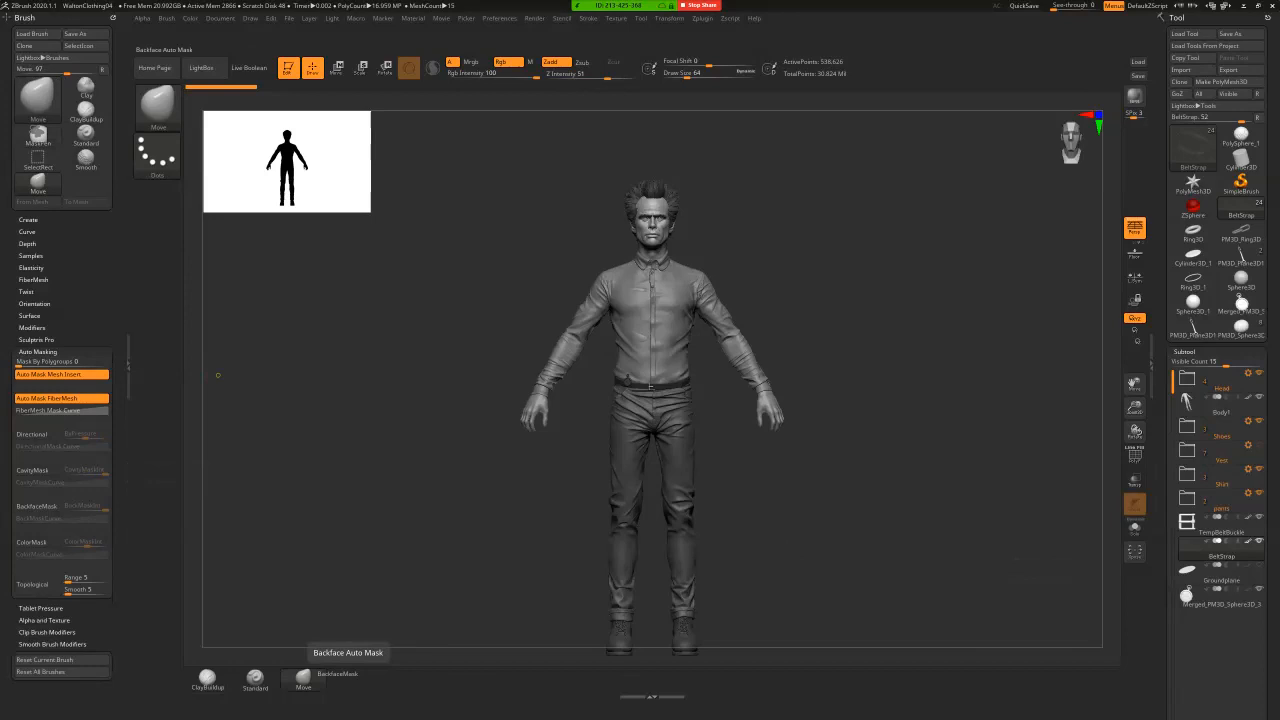
left_click_drag(337, 673, 350, 673, "ctrl+alt")
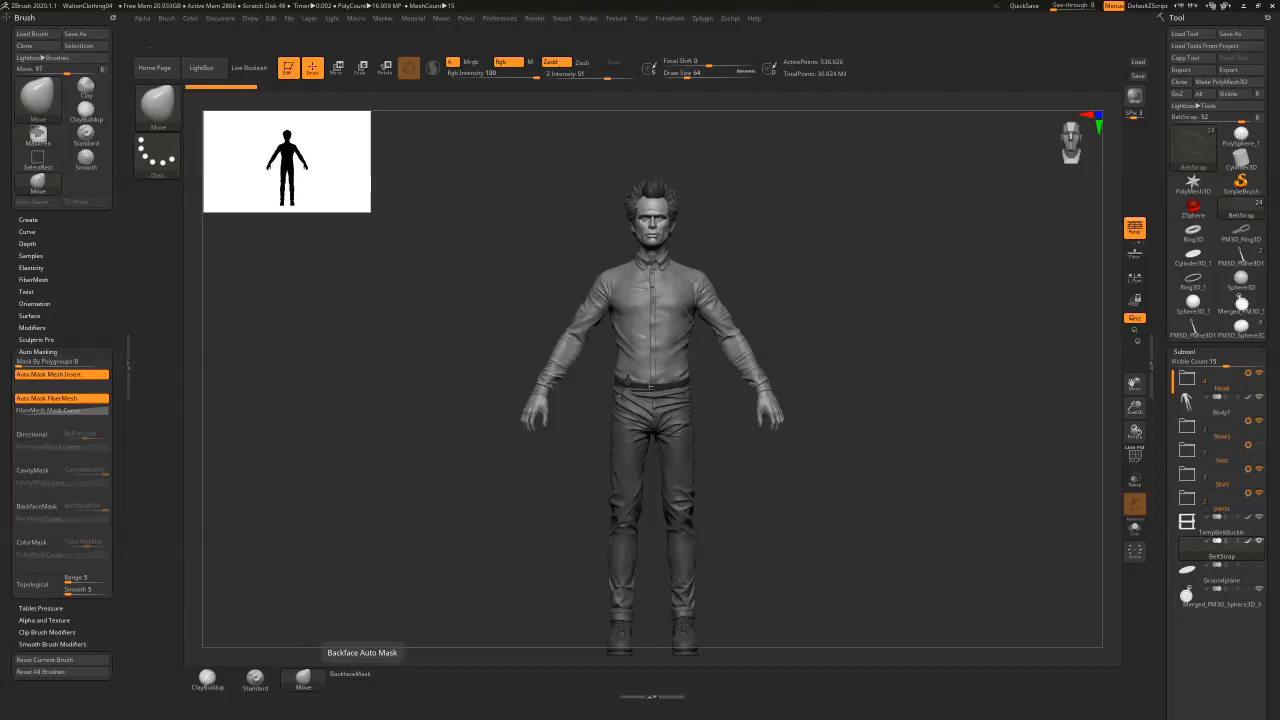
- Examine the Subtool controls and the subpalettes listed below them in the Tool palette
left_click_drag(1173, 570, 1173, 191)
left_click_drag(1171, 250, 1160, 365)
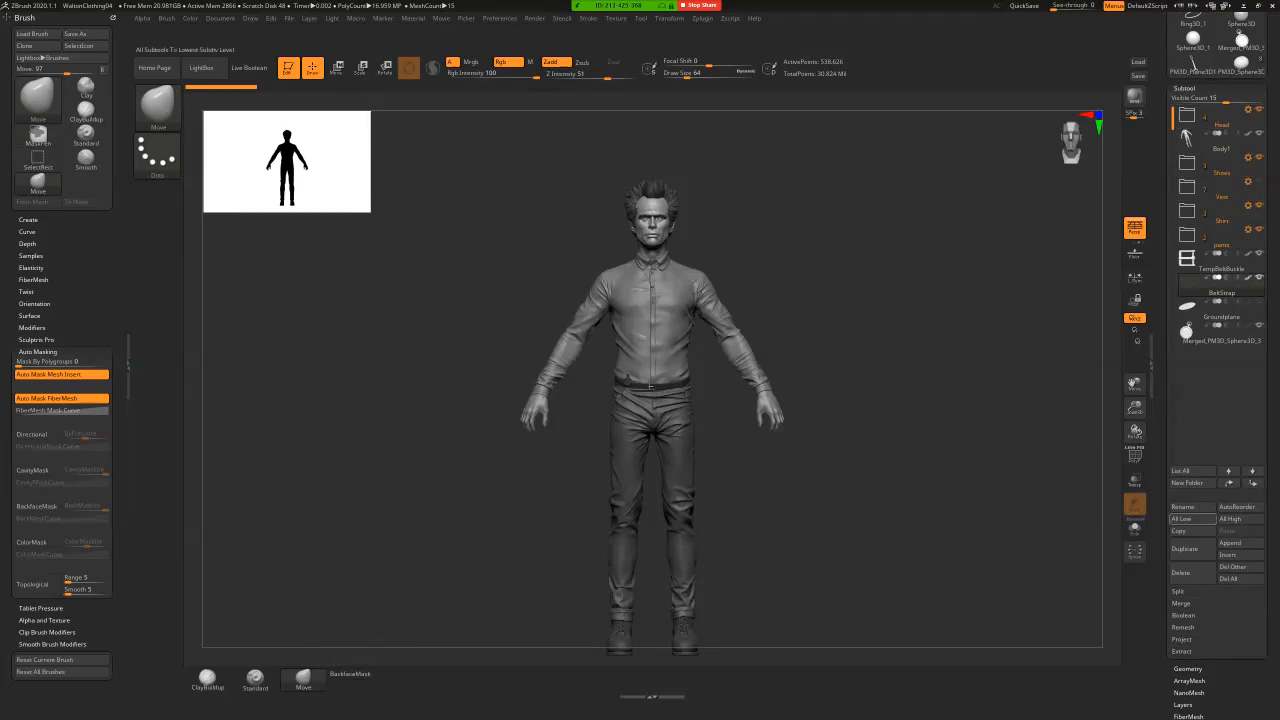
scroll(1217, 360, "down", 4)
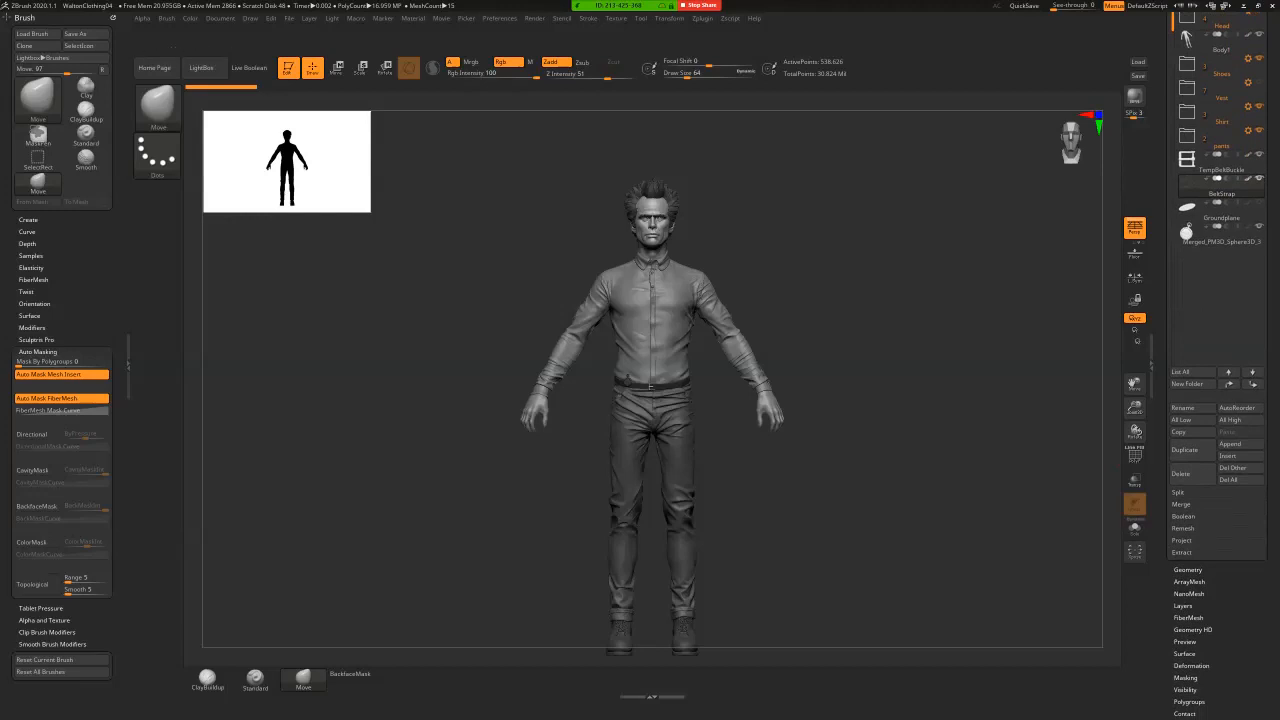
scroll(1217, 360, "up", 4)
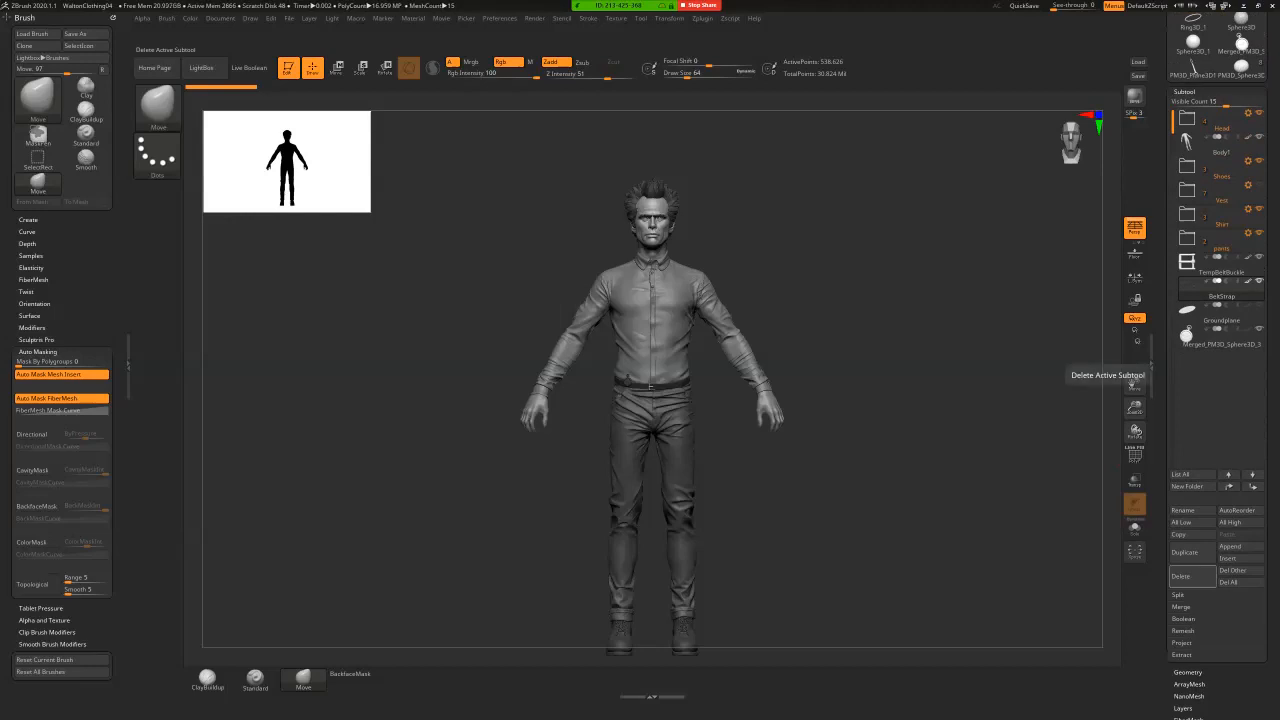
scroll(1181, 576, "down", 5)
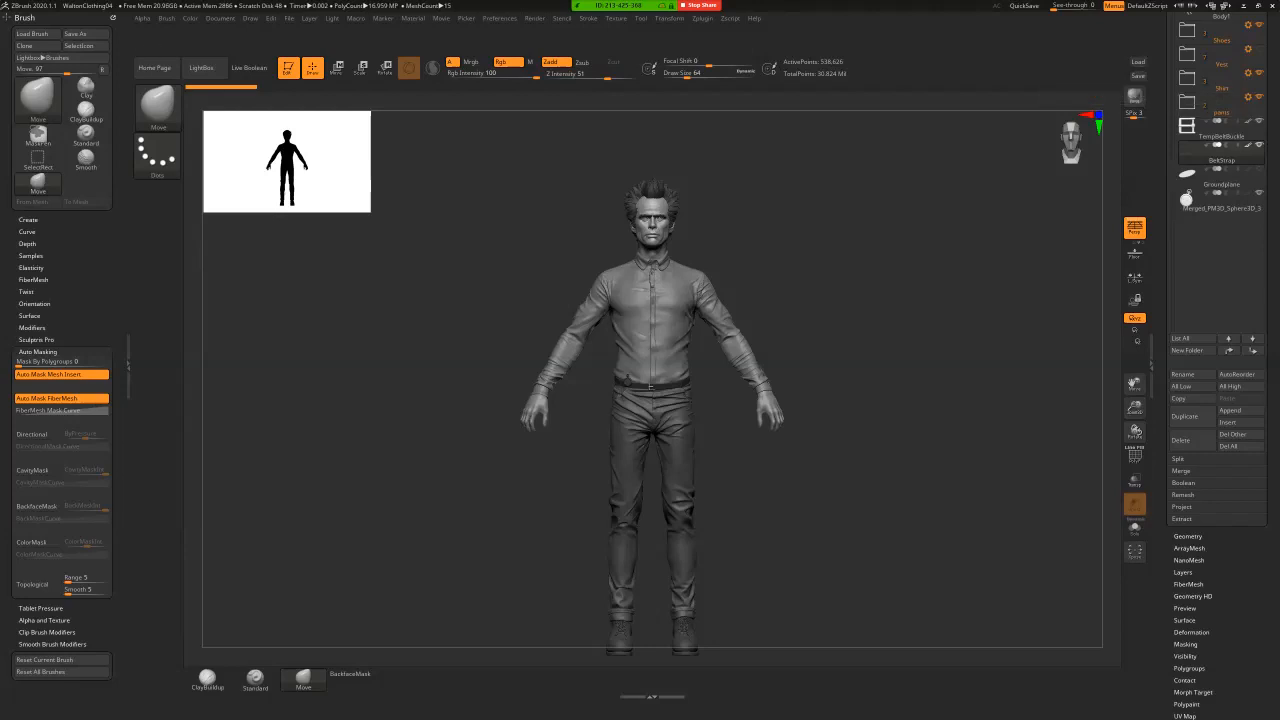
- Hide the Brush palette's tray and store the interface configuration with customization turned off
left_click(128, 366)
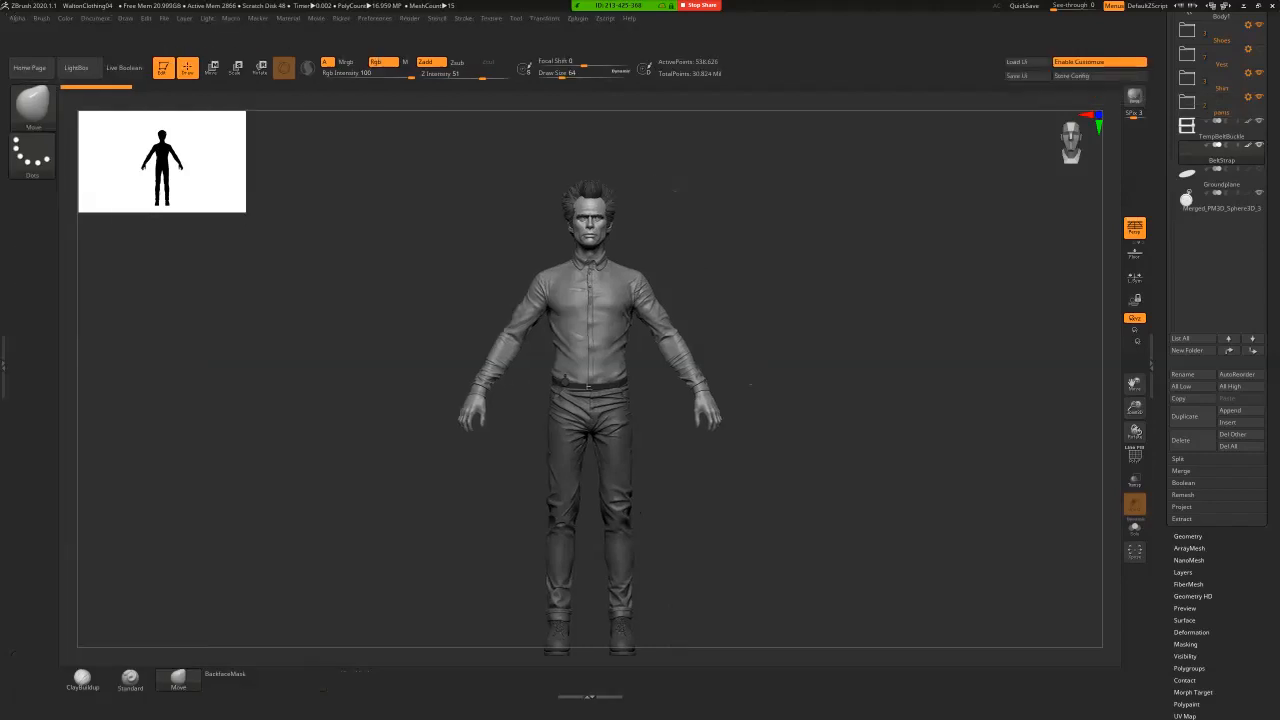
left_click(1098, 62)
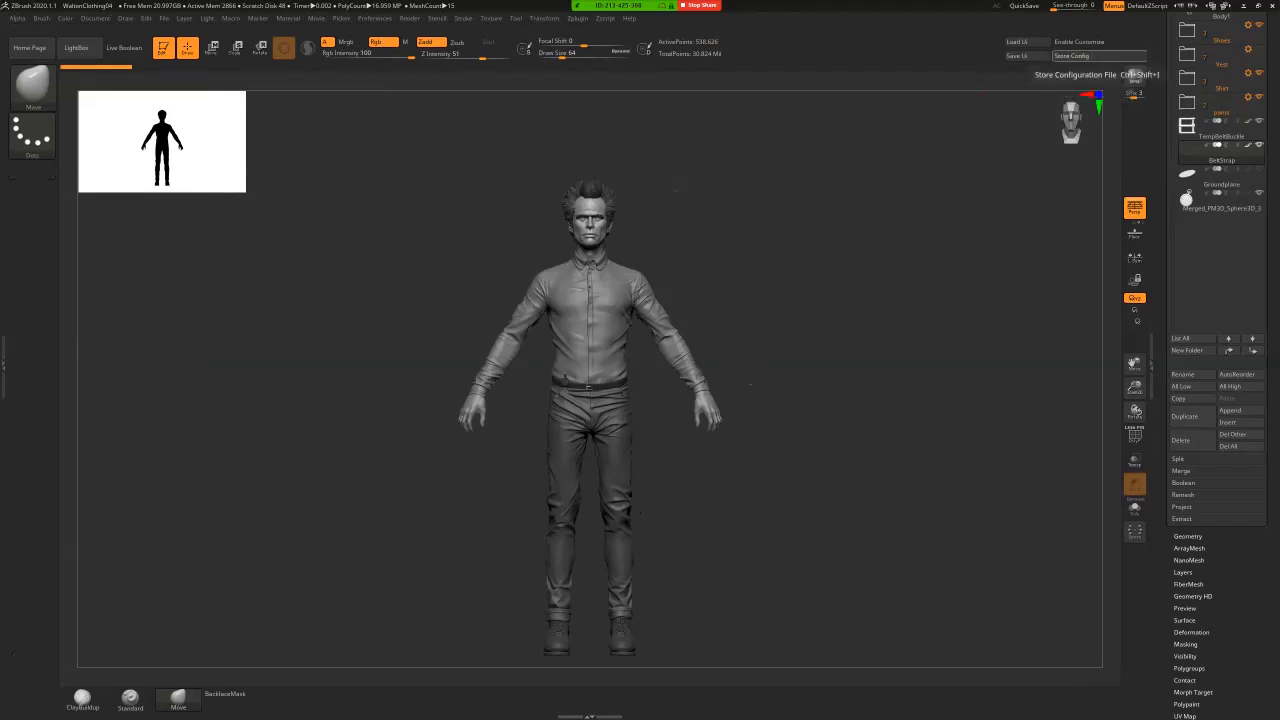
left_click(1090, 56)
key("Return")
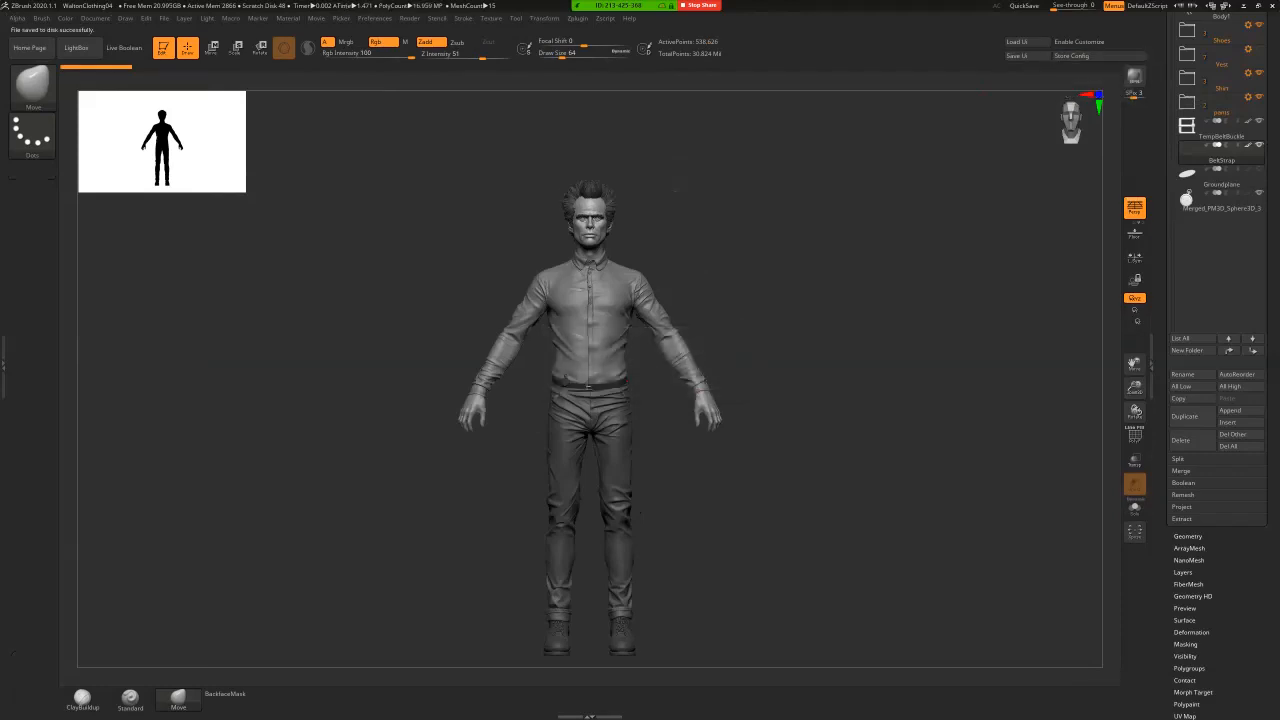
- Turn off Wide Buttons in the UI section of the interface preferences
left_click(374, 18)
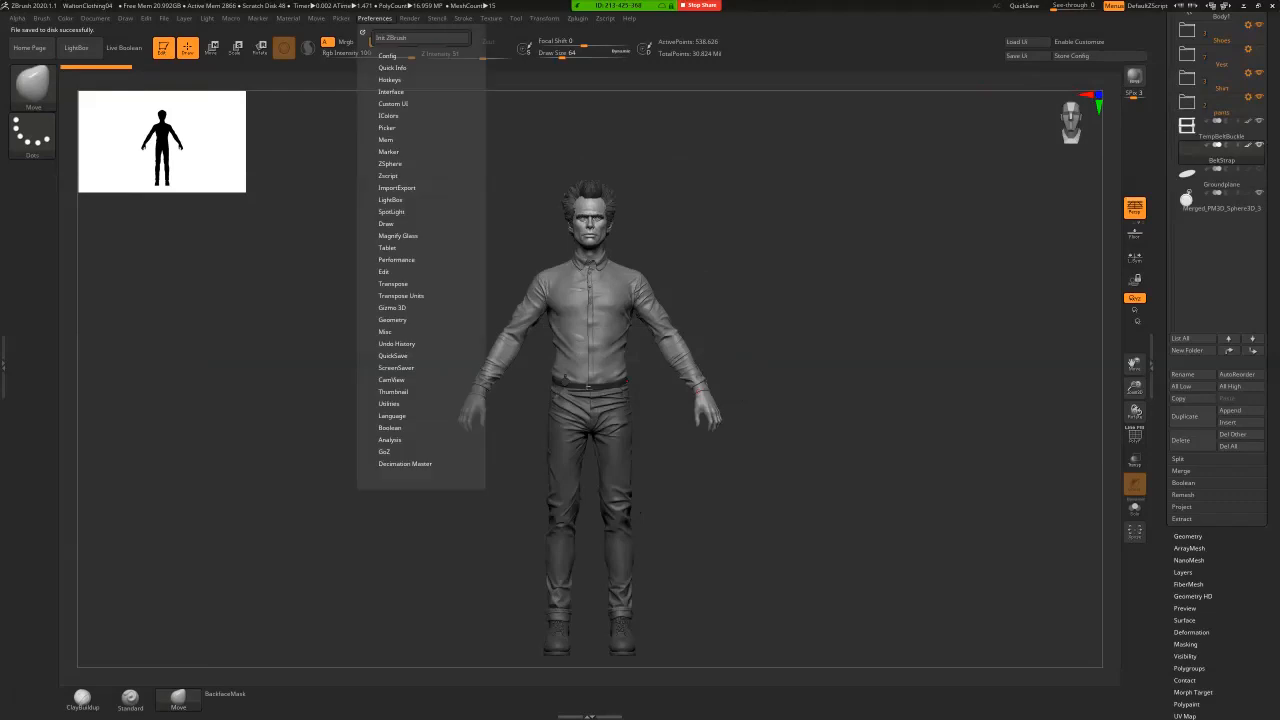
left_click(387, 56)
left_click(387, 56)
left_click(393, 104)
left_click(393, 104)
left_click(391, 92)
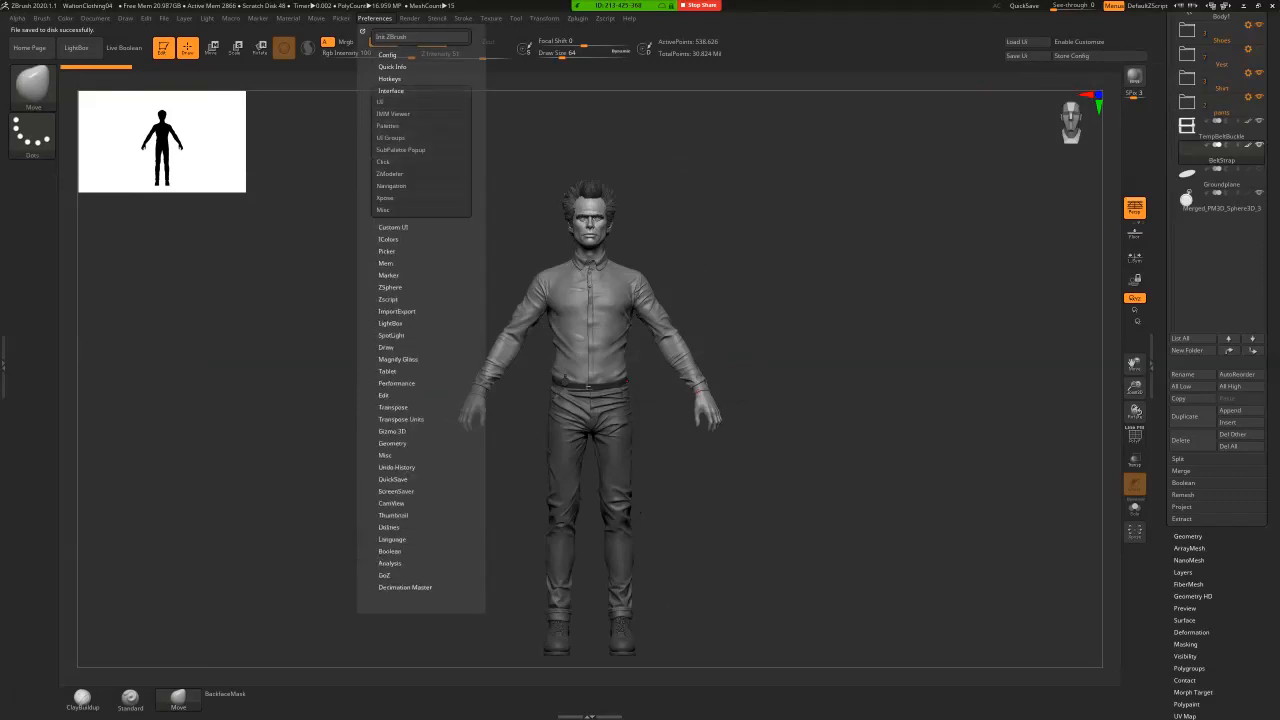
left_click(380, 101)
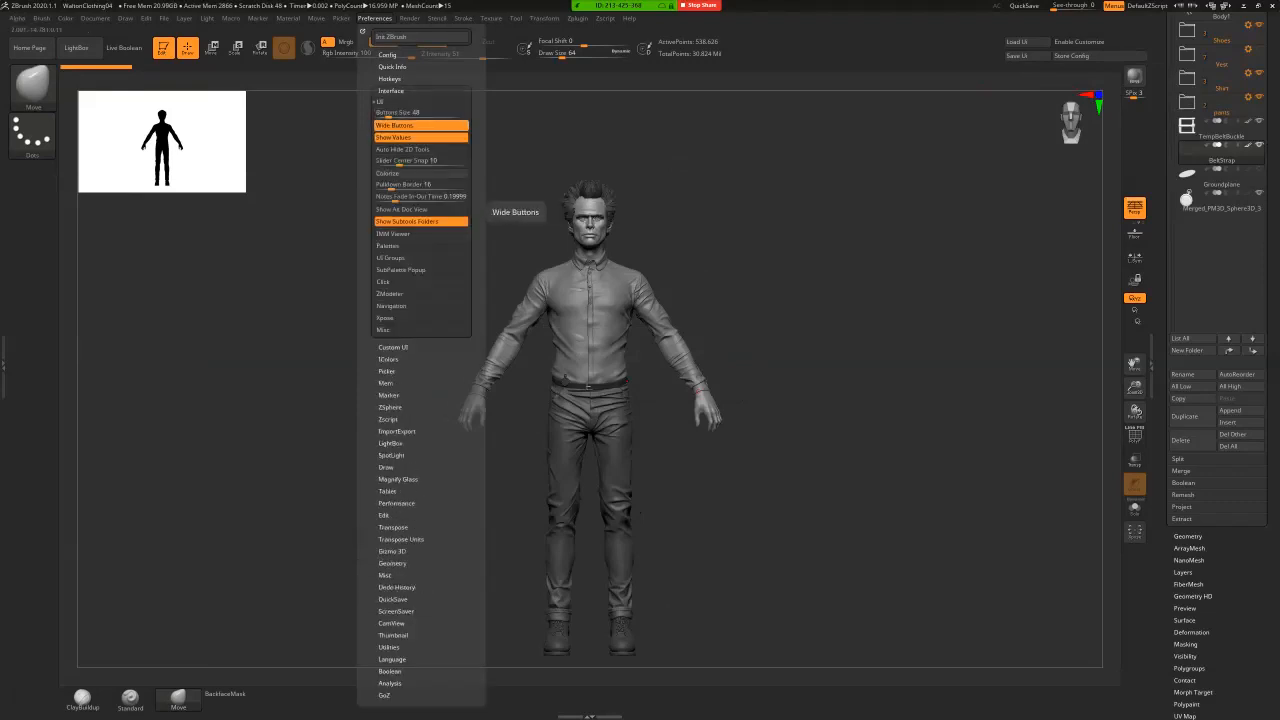
left_click(420, 125)
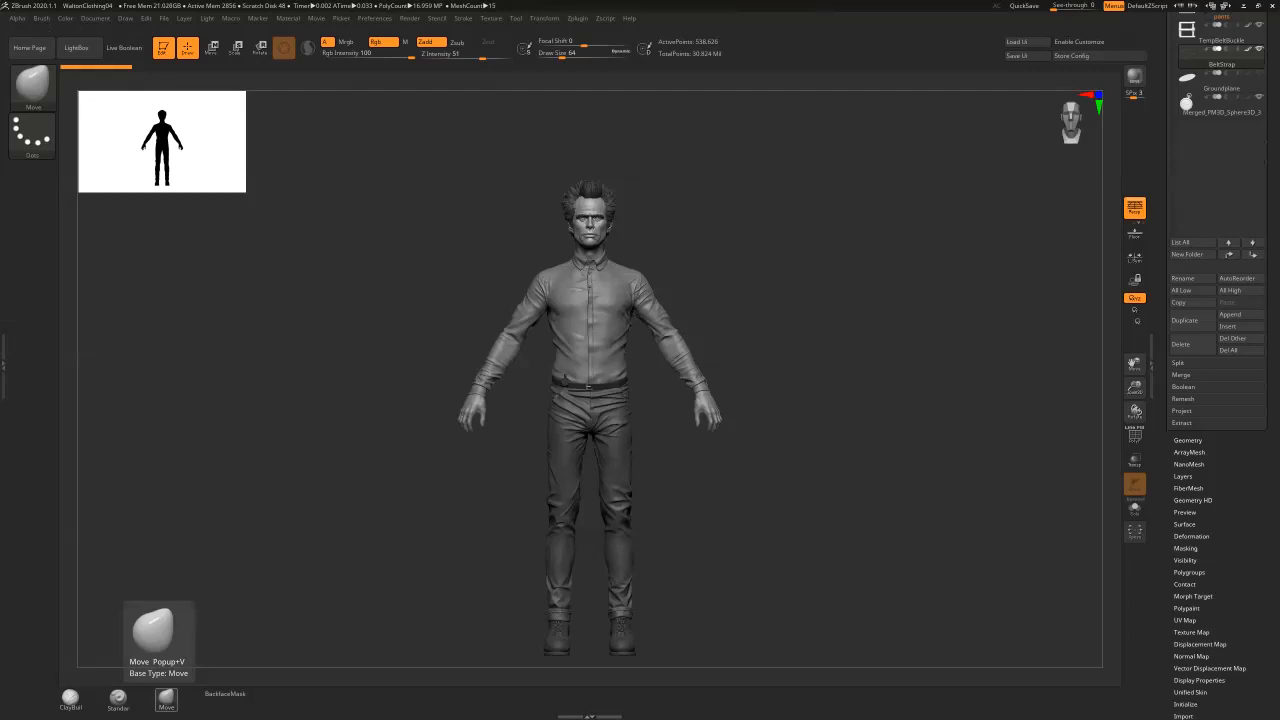
- Check the UI button size preference and store the configuration with the narrower buttons
left_click(374, 18)
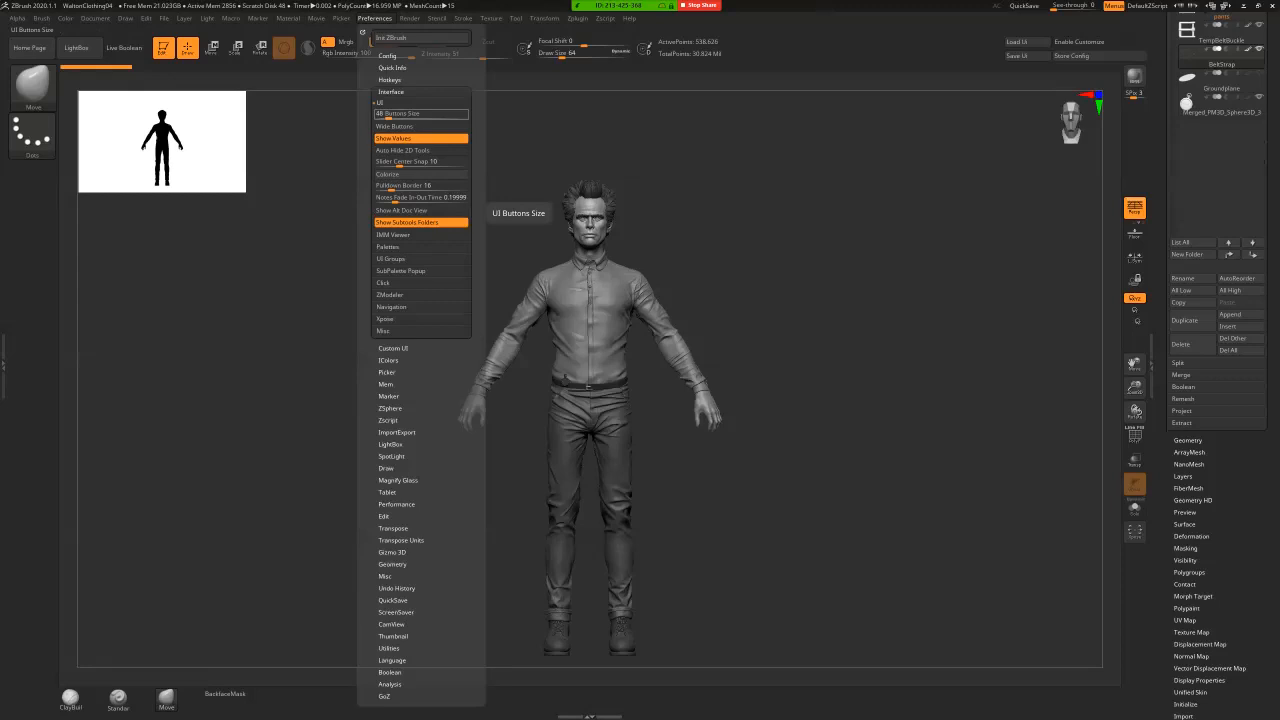
left_click(1084, 56)
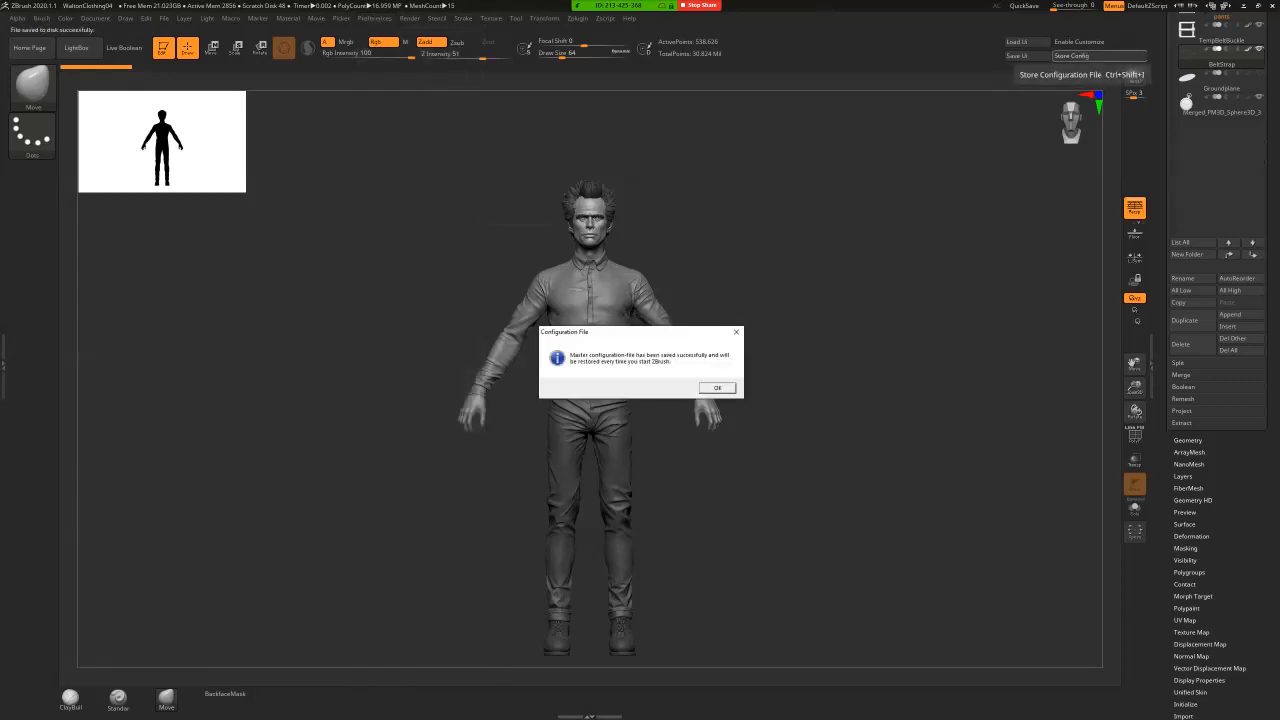
key("Return")
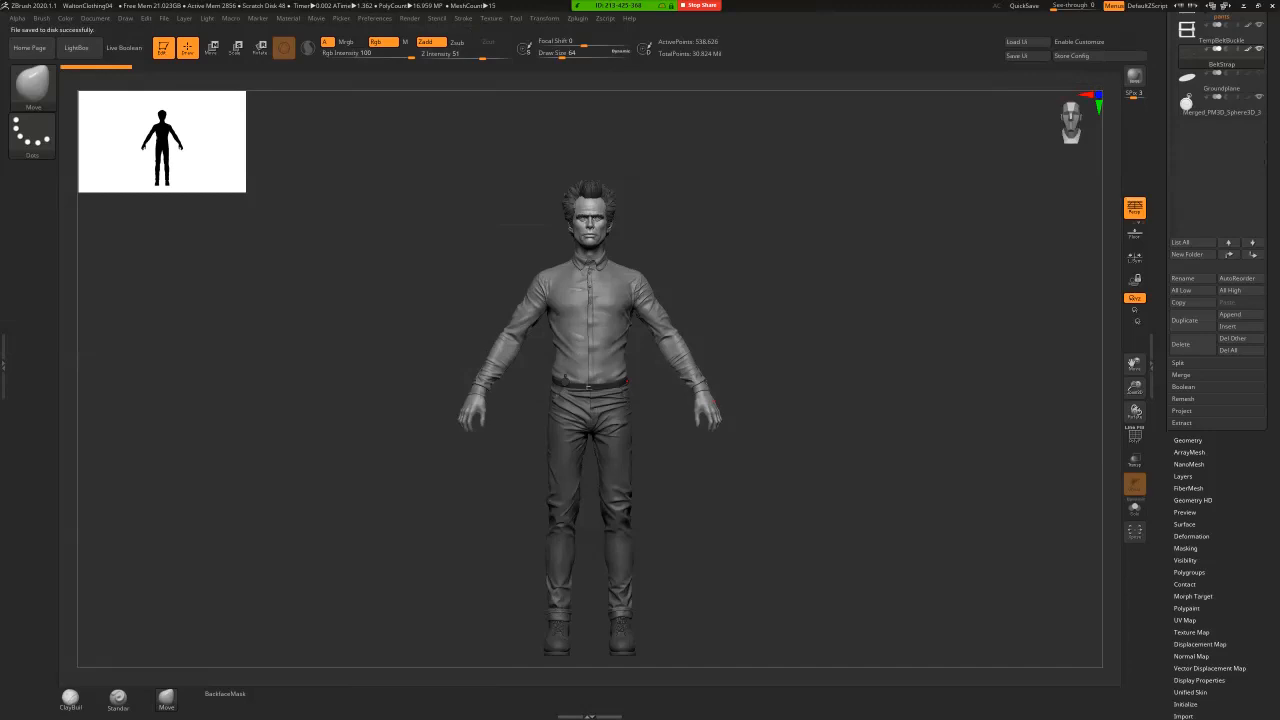
- Expand the Hotkeys section of the preferences
left_click(374, 18)
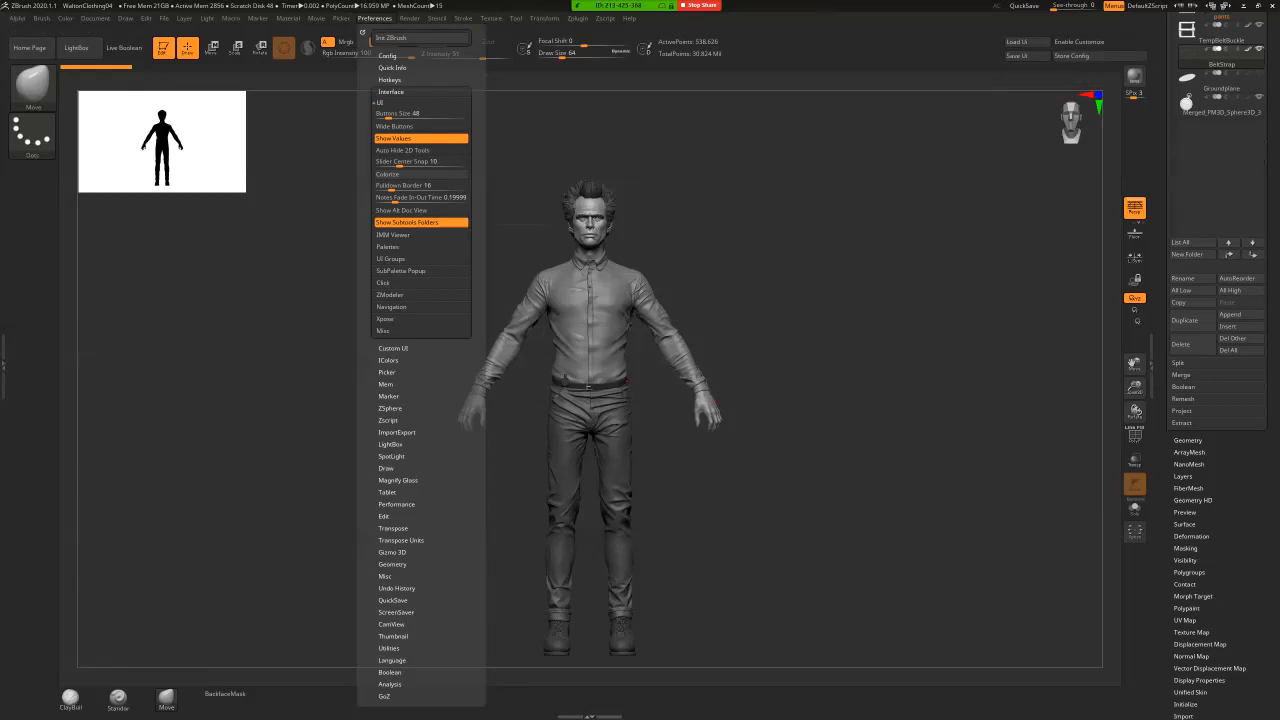
left_click(389, 79)
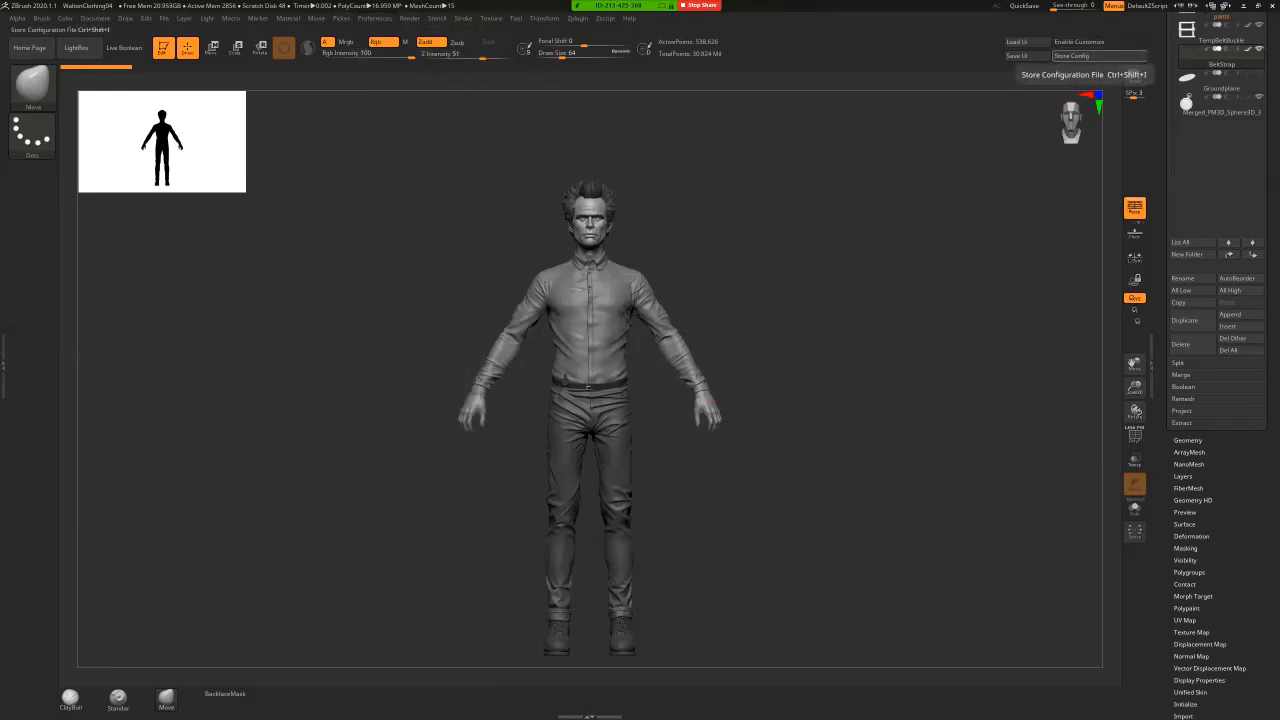
left_click(166, 698)
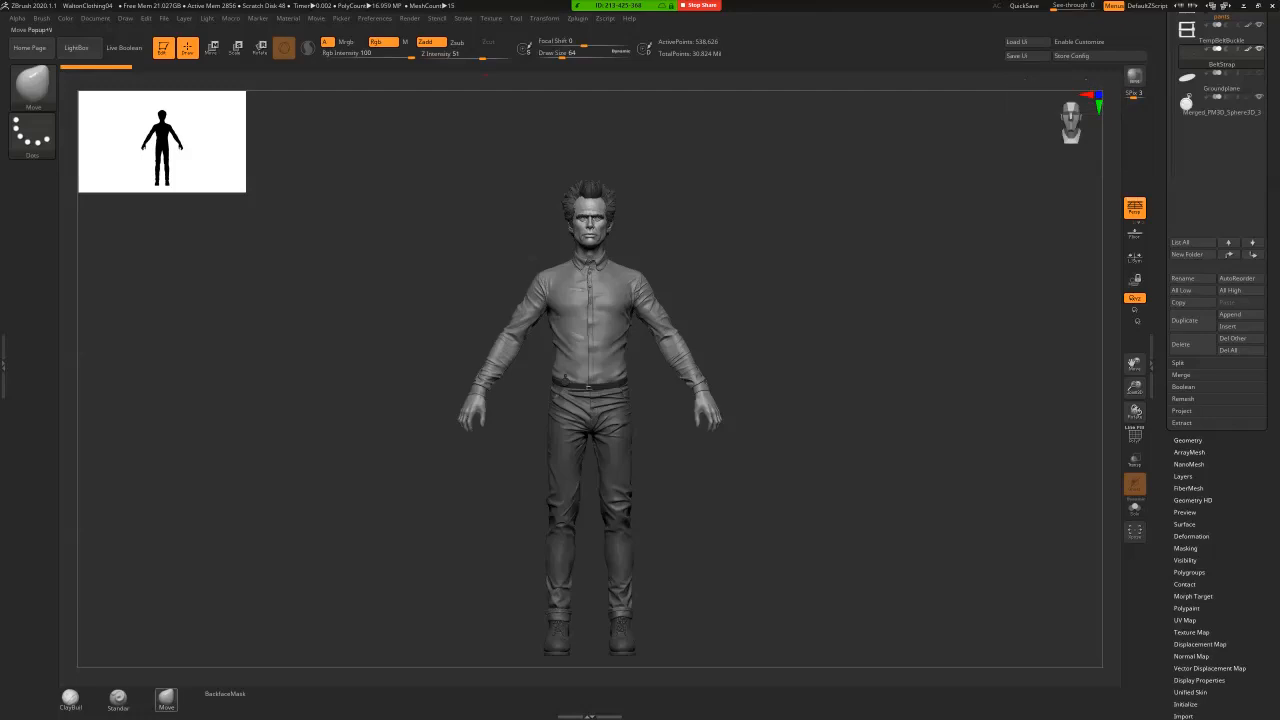
left_click(166, 698, "ctrl+alt")
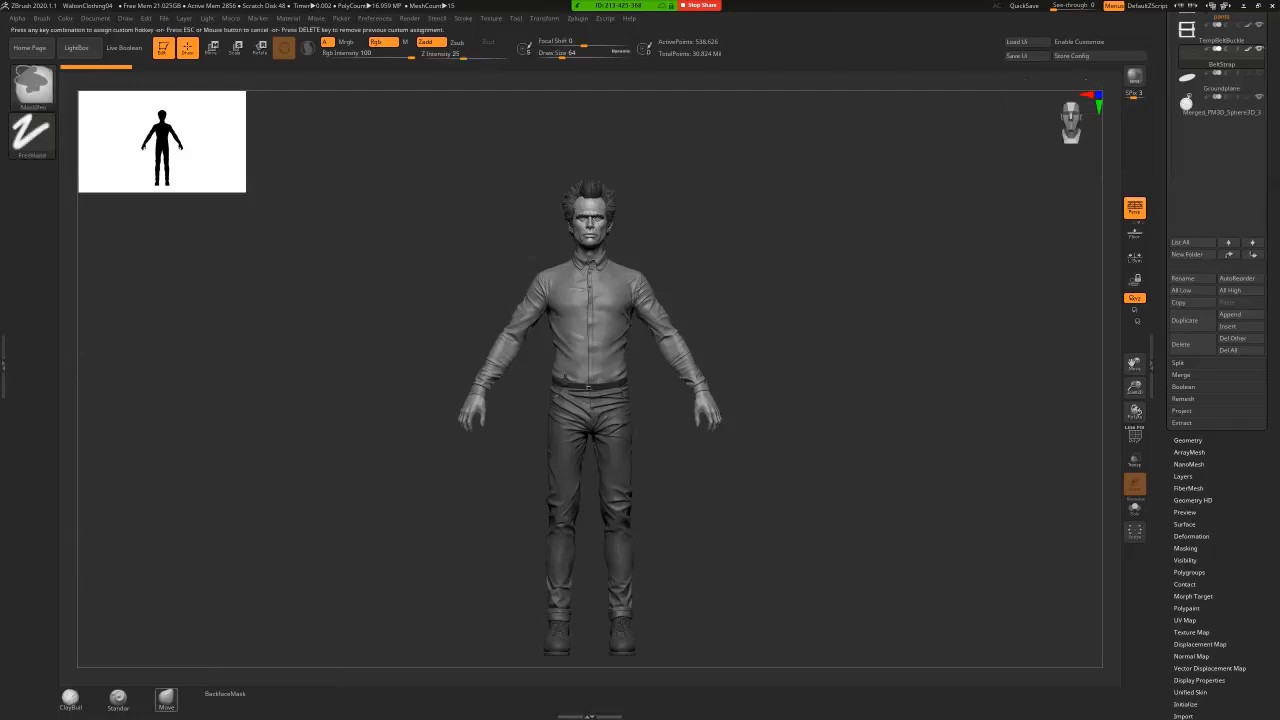
key("Escape")
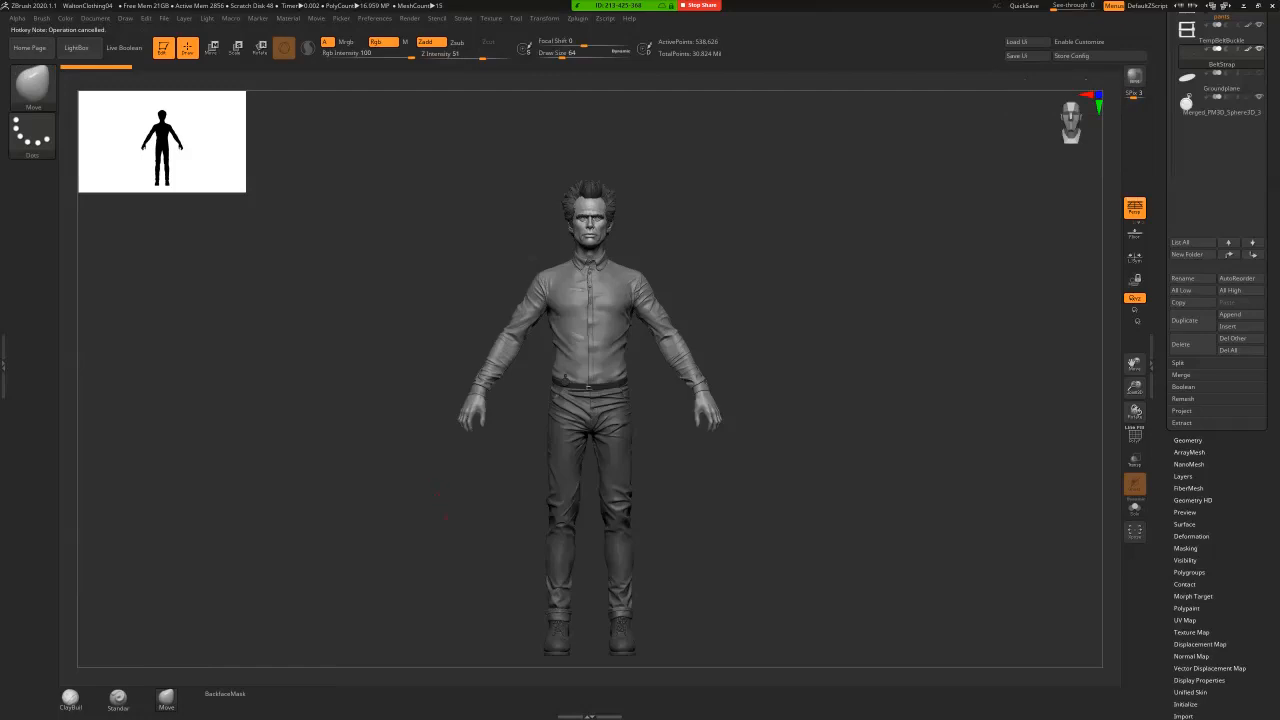
- Assign Ctrl+B as the custom hotkey of the Move brush, reassigning the combination from its existing command
left_click(166, 698, "ctrl+alt")
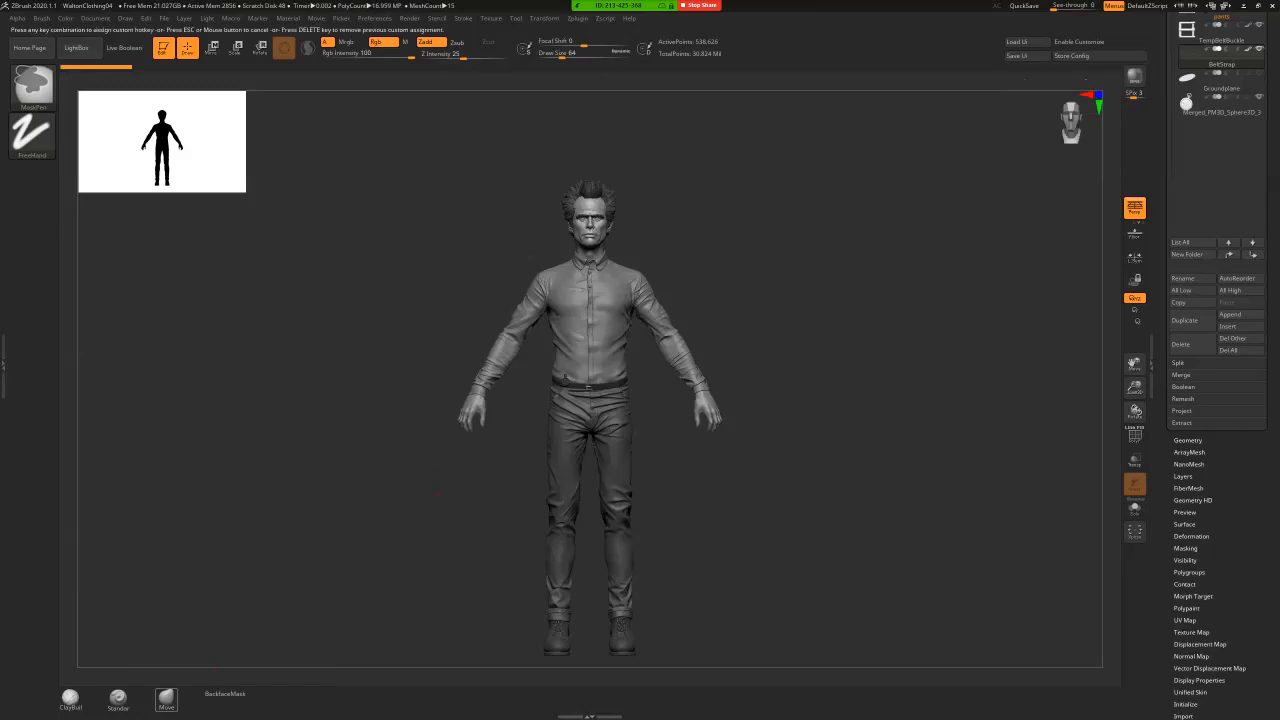
key("1")
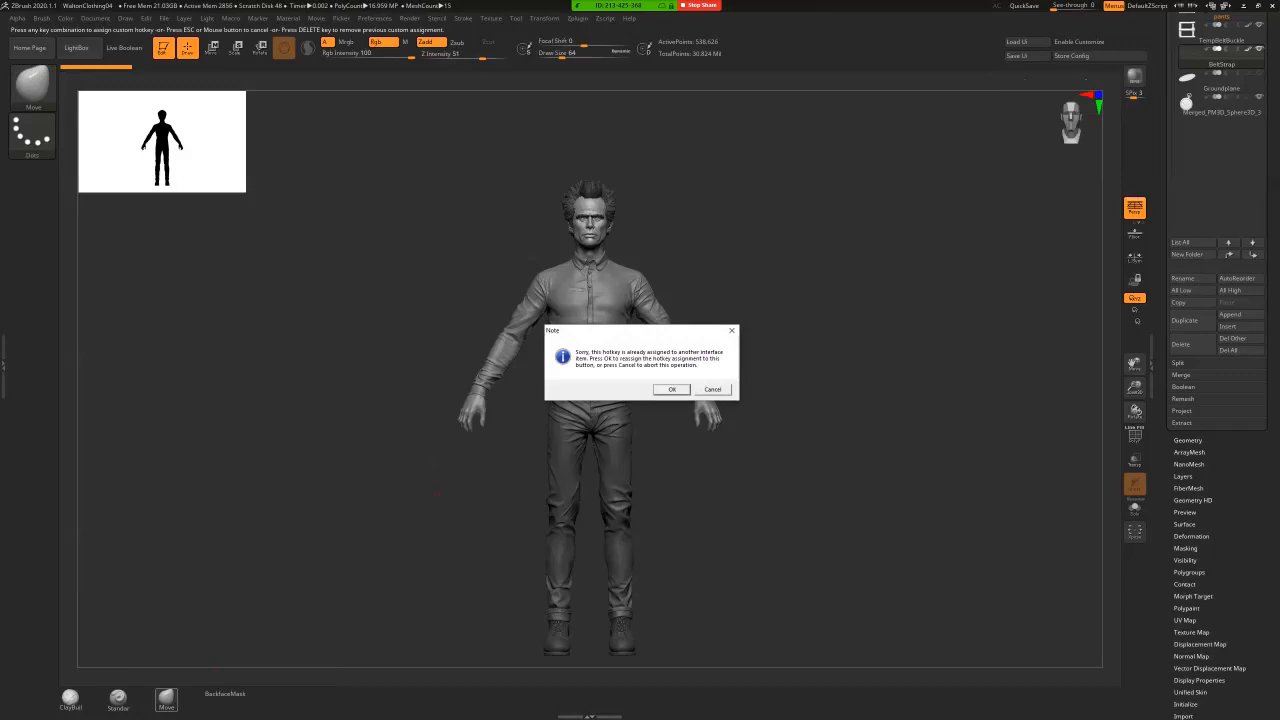
key("Return")
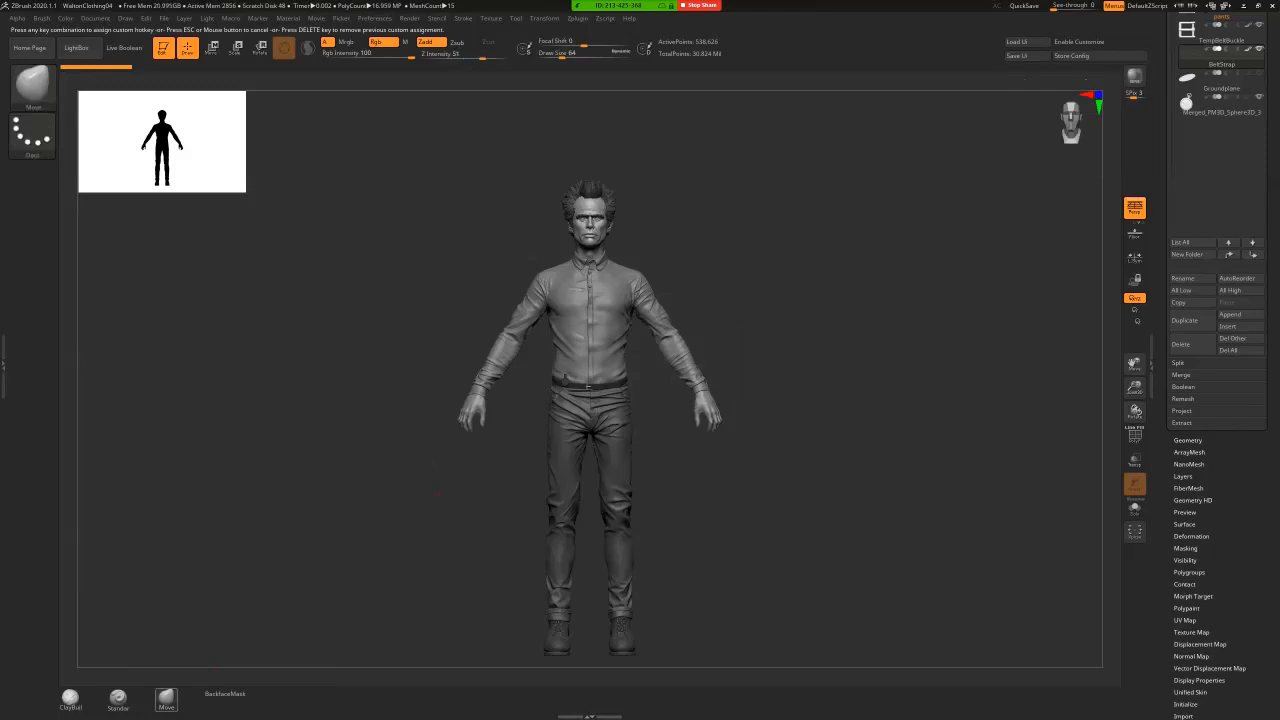
key("ctrl+b")
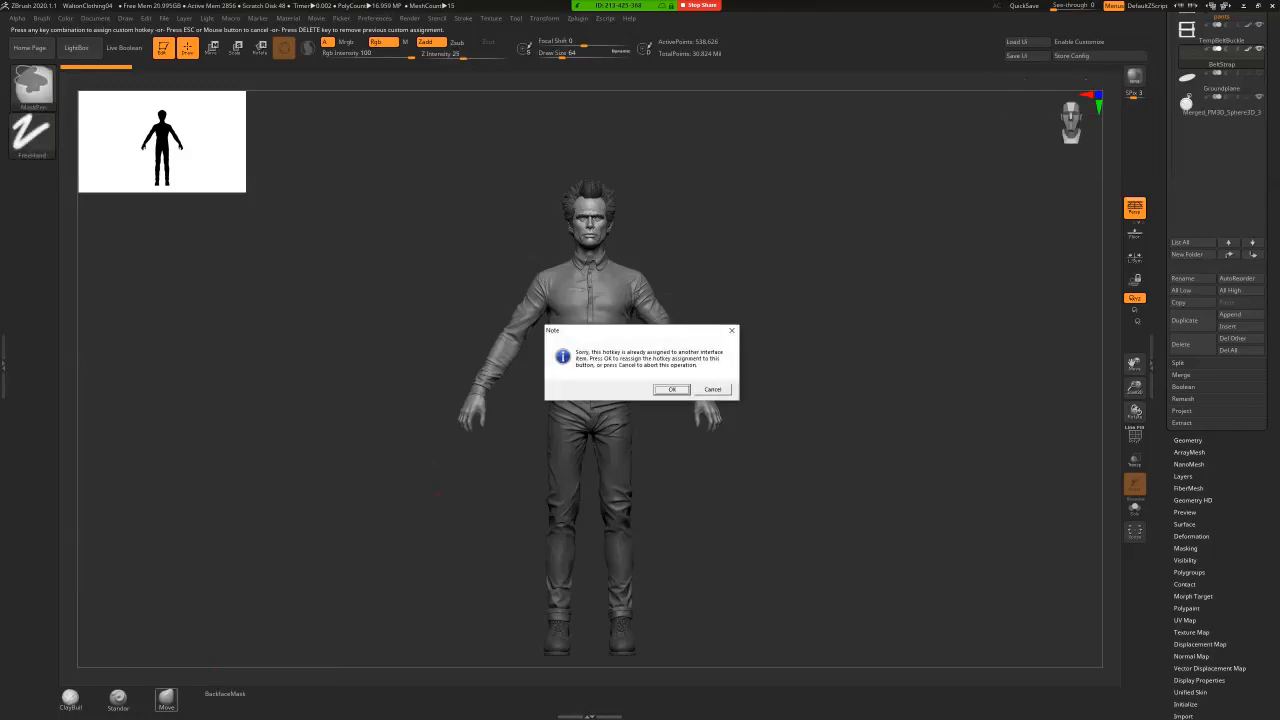
key("Return")
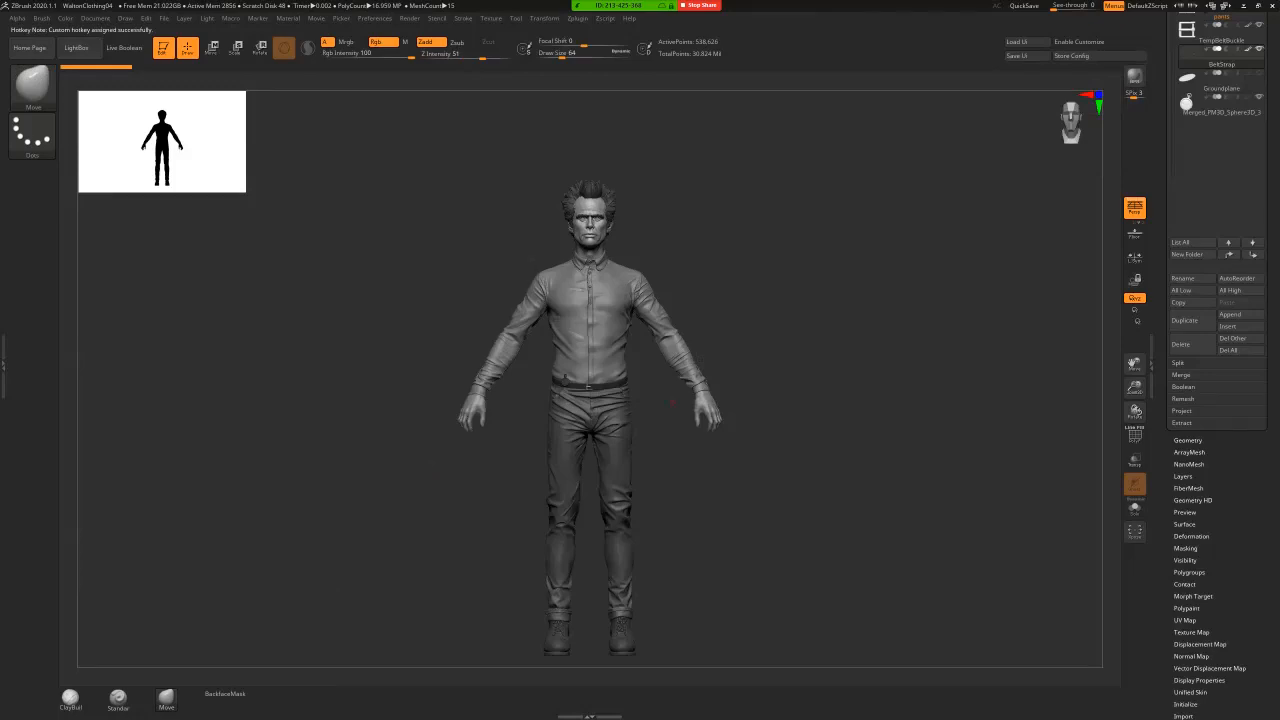
- Save the current hotkeys to a file named DefaultHotkeys in the BoydCrowder folder
left_click(374, 18)
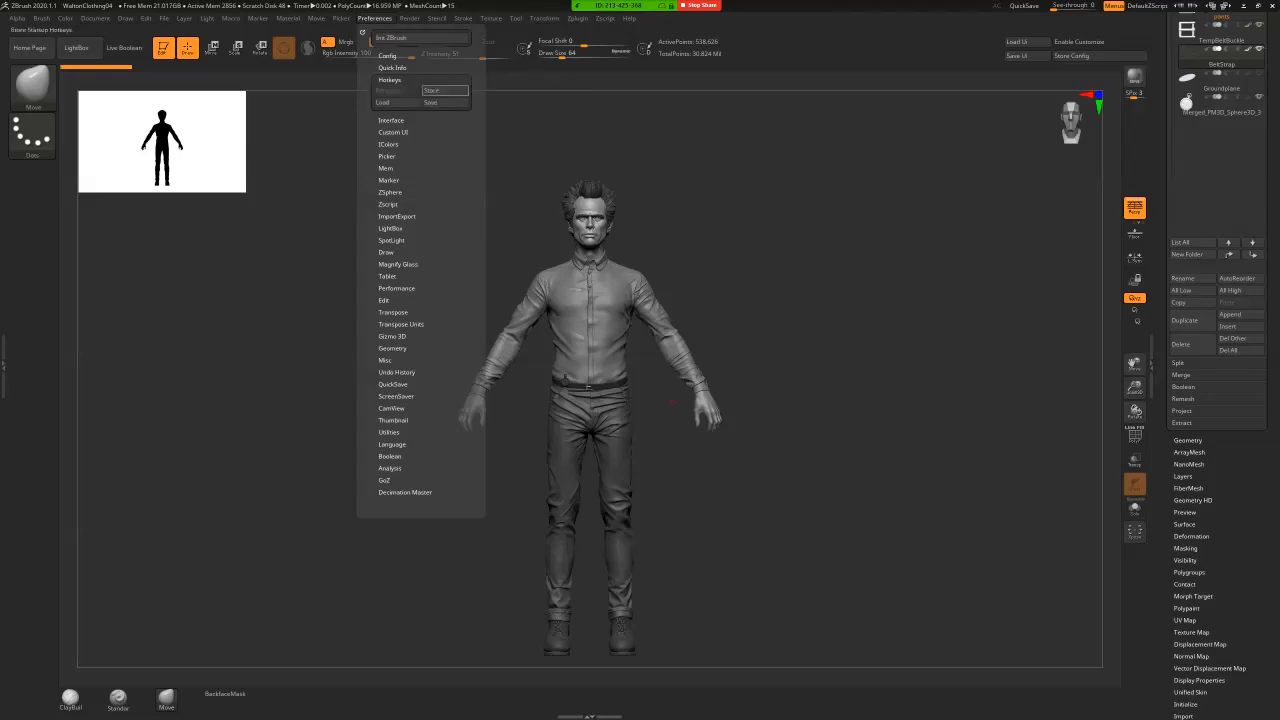
left_click(445, 102)
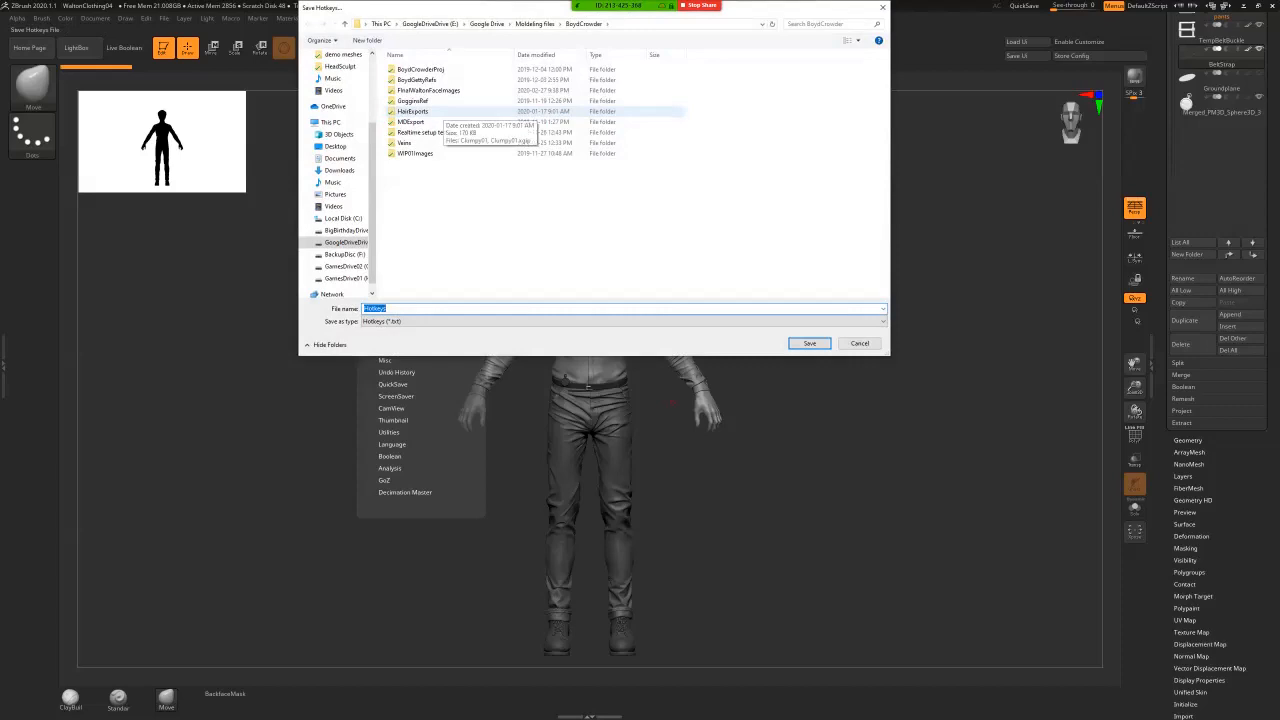
type("DefaultHotkey")
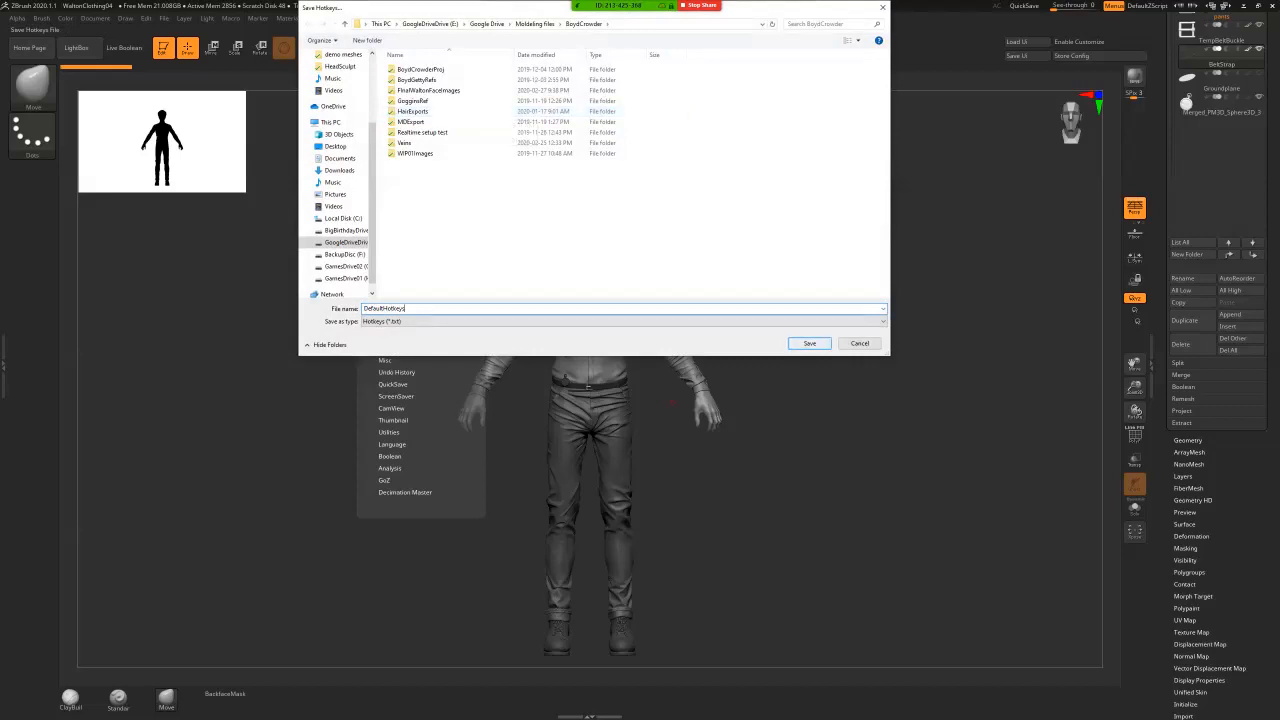
left_click(809, 343)
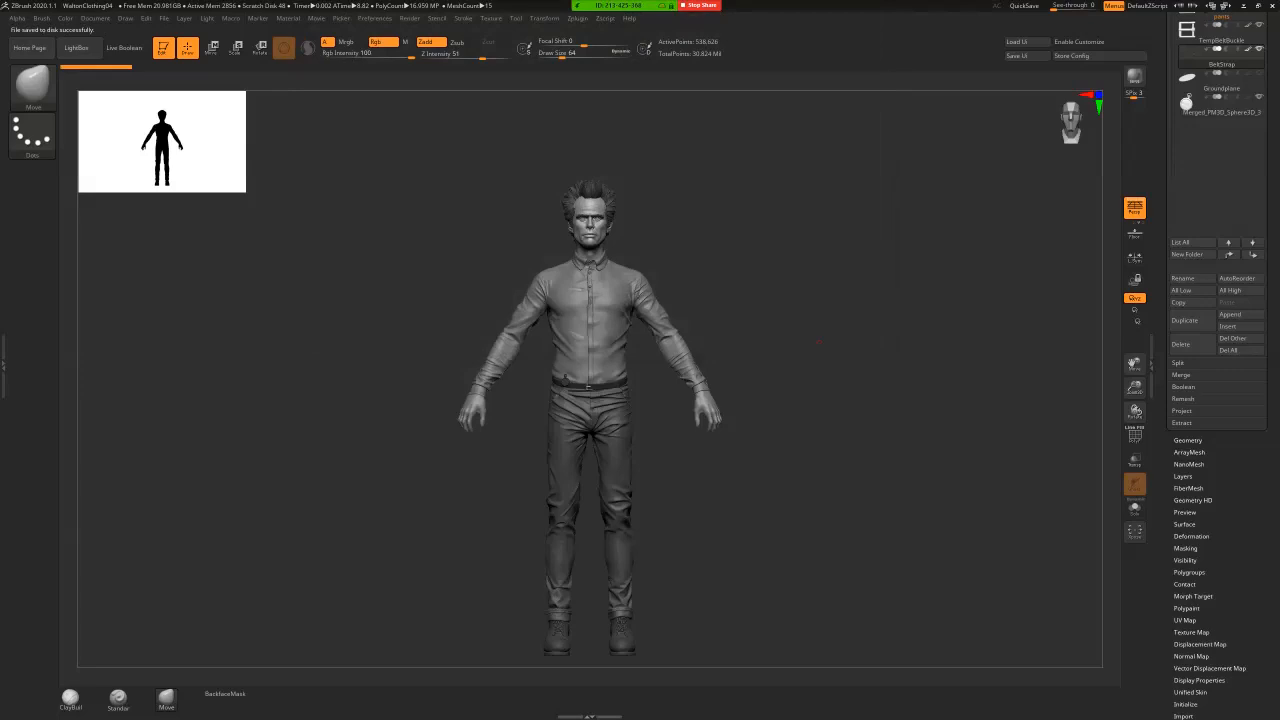
left_click(374, 18)
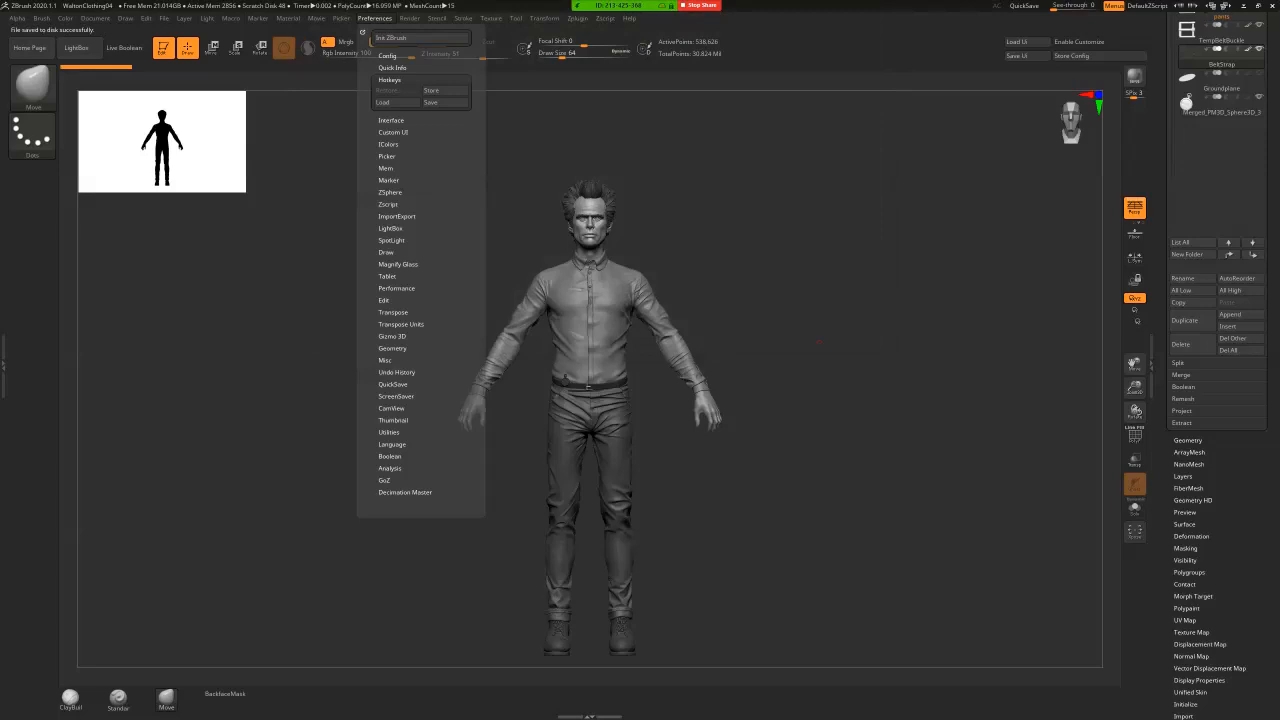
- Assign Ctrl+1 as the hotkey of the Move brush, overriding that combination's existing assignment
left_click(166, 699, "ctrl+alt")
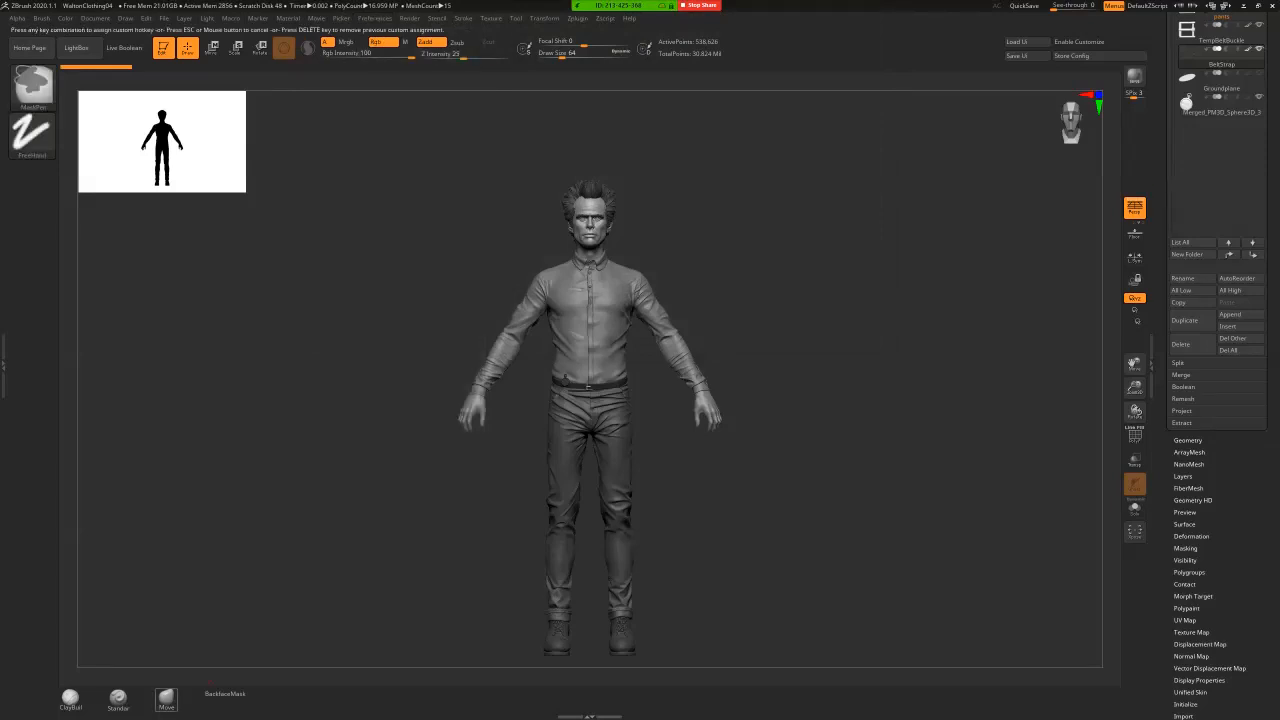
key("ctrl+1")
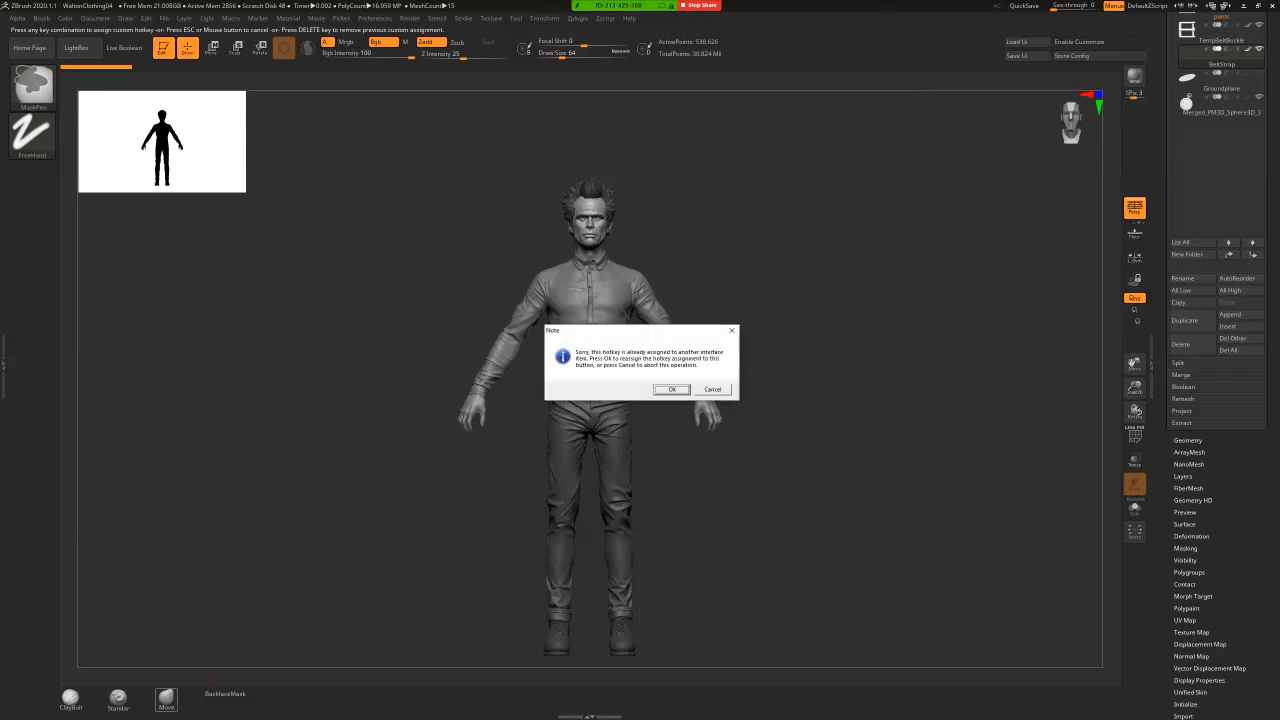
key("Return")
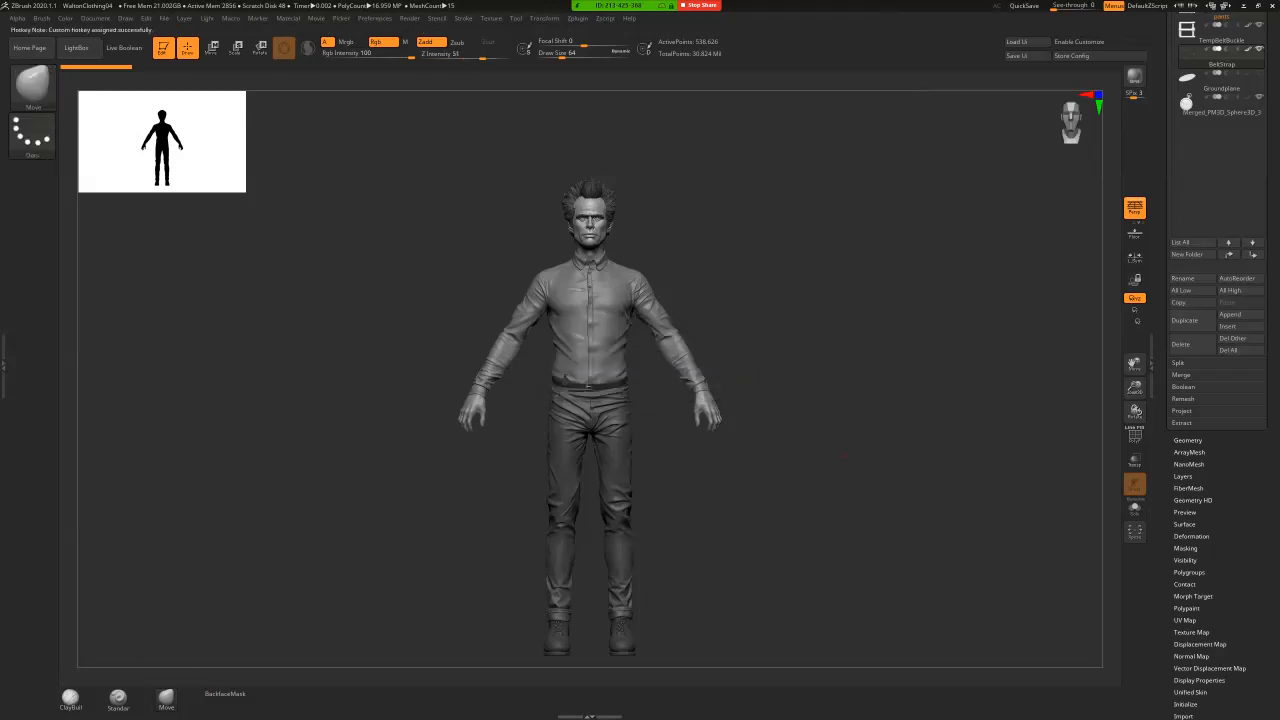
- Test the Move brush's new hotkey with a trial stroke on the model and undo the stroke
key("b")
key("s")
key("t")
key("ctrl+1")
key("space")
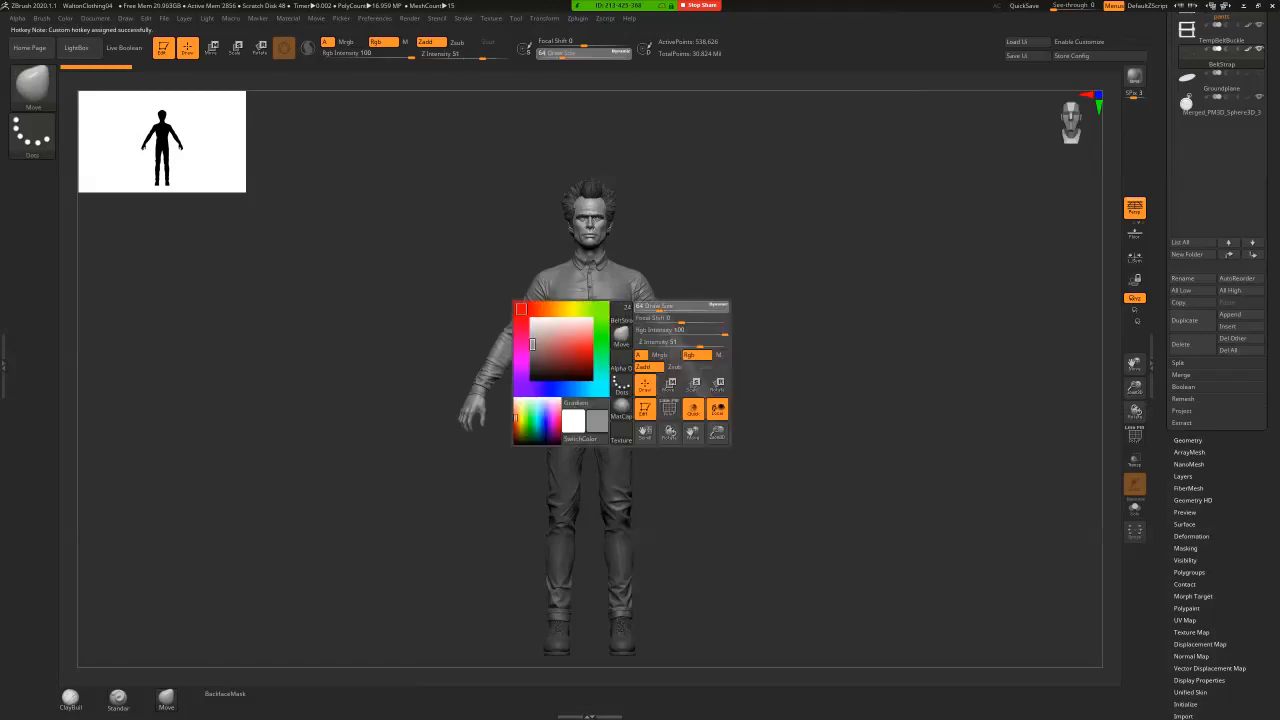
left_click_drag(624, 380, 666, 393)
key("ctrl+z")
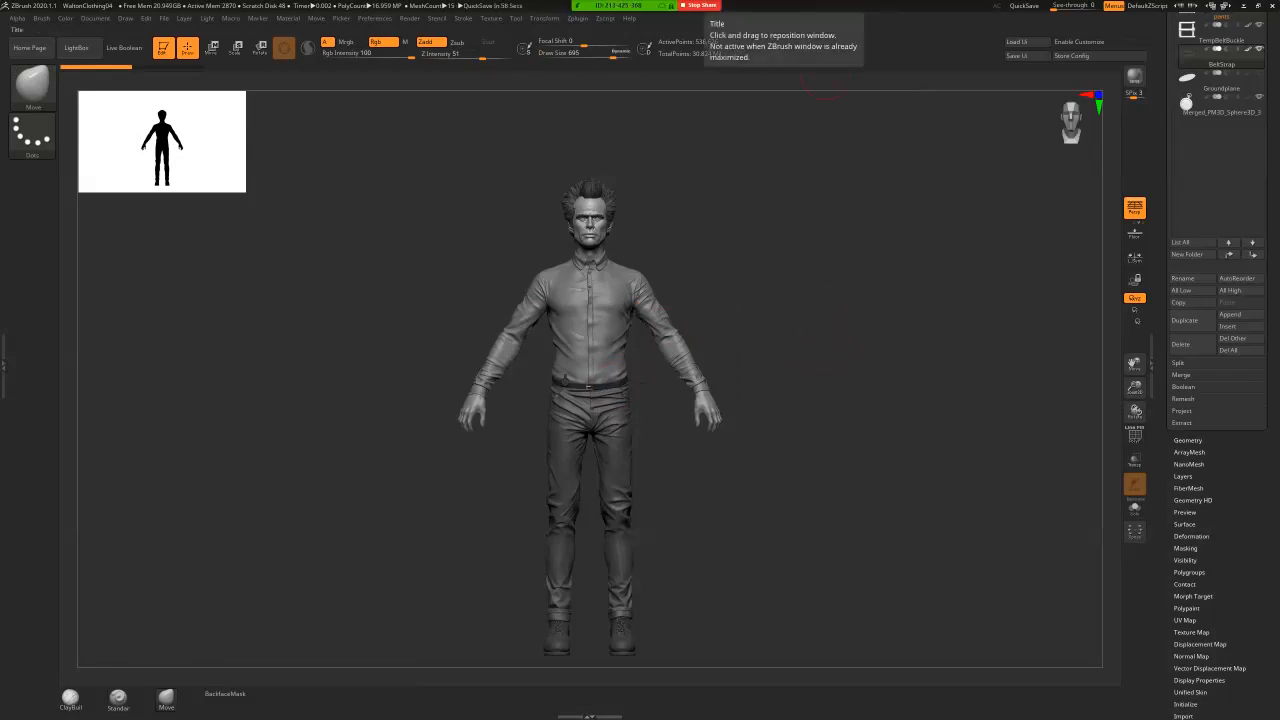
mouse_move(702, 5)
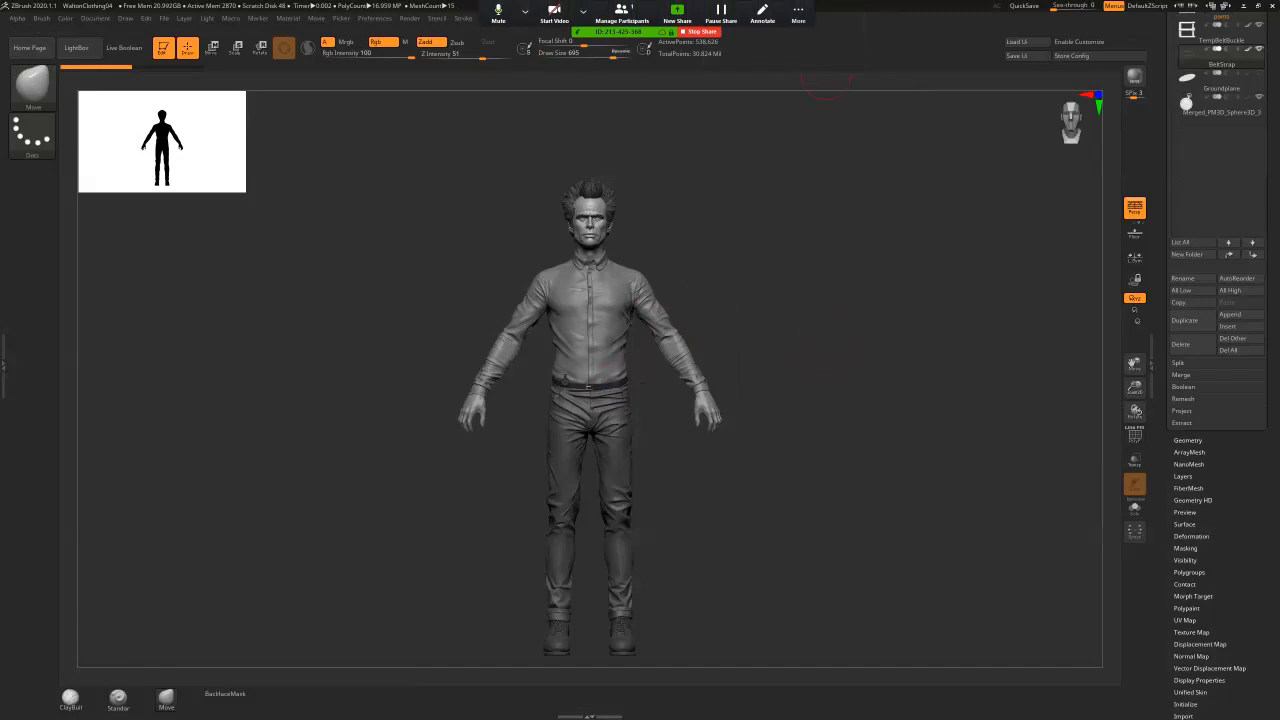
key("ctrl")
key("shift")
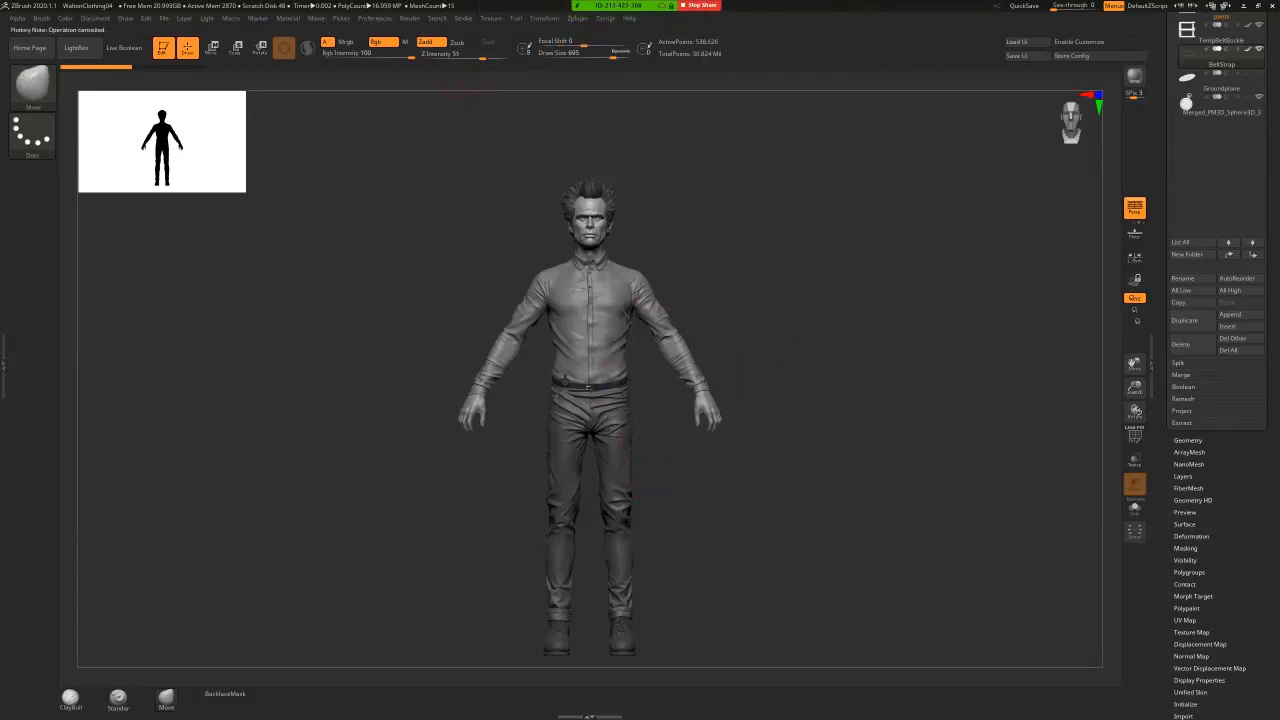
- Assign D as the hotkey of the Z Intensity slider, overriding its existing assignment, and try it out
key("ctrl")
left_click(459, 54, "ctrl+alt")
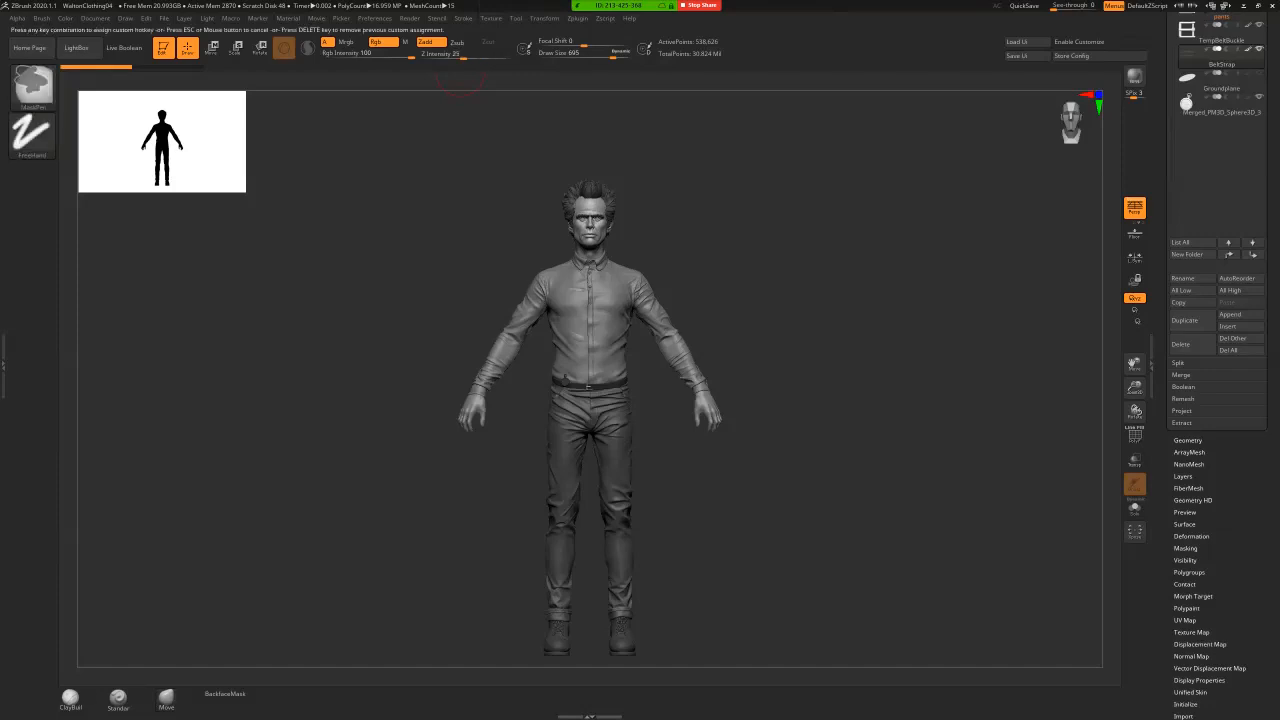
key("d")
key("Return")
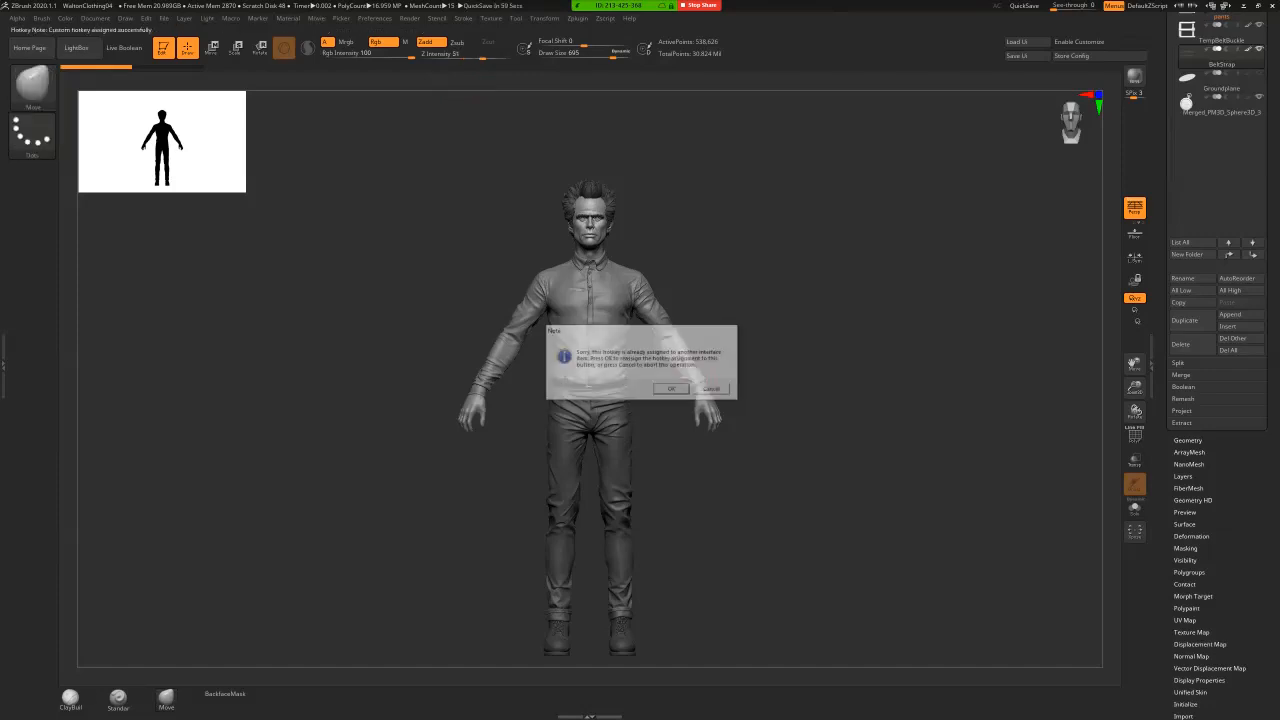
key("d")
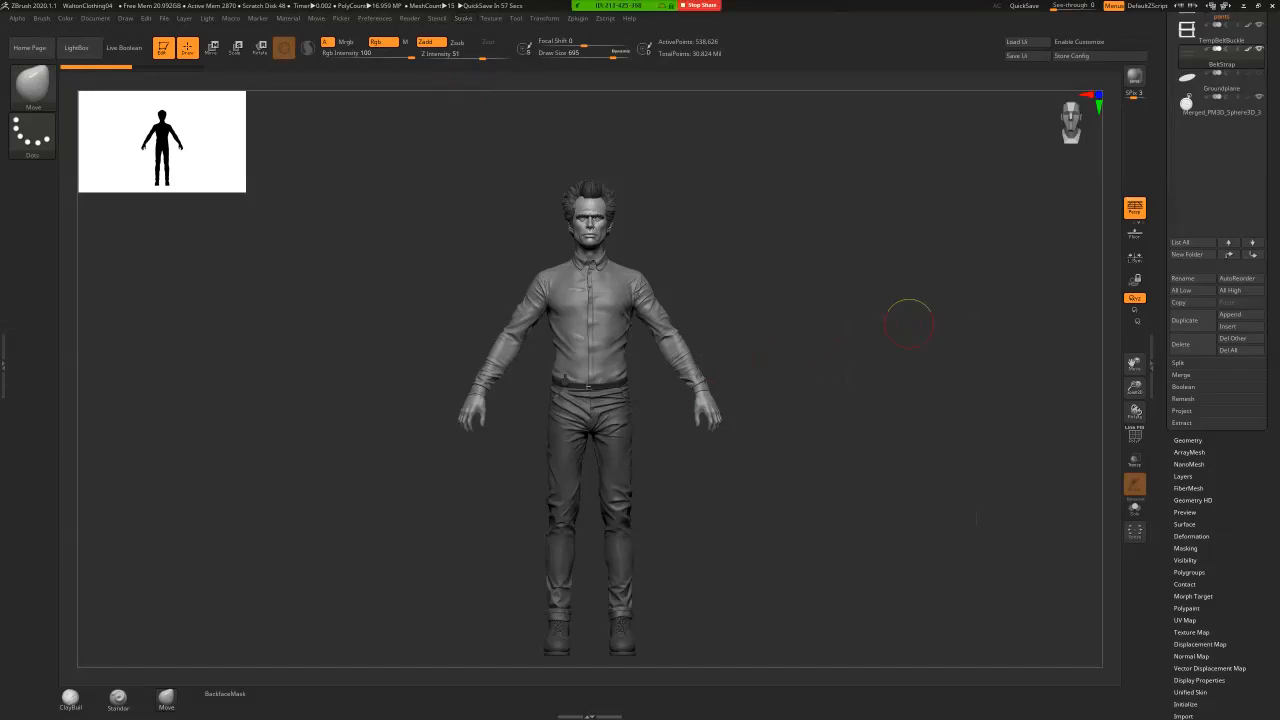
left_click(374, 18)
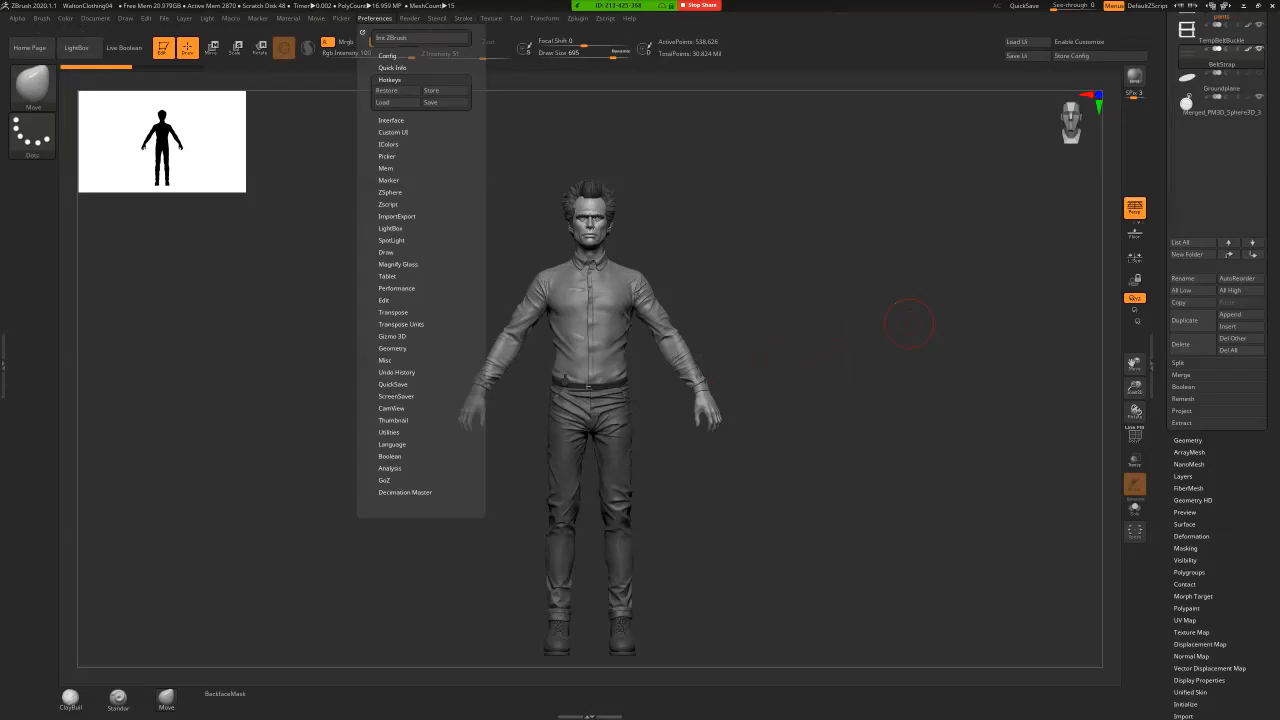
left_click(391, 120)
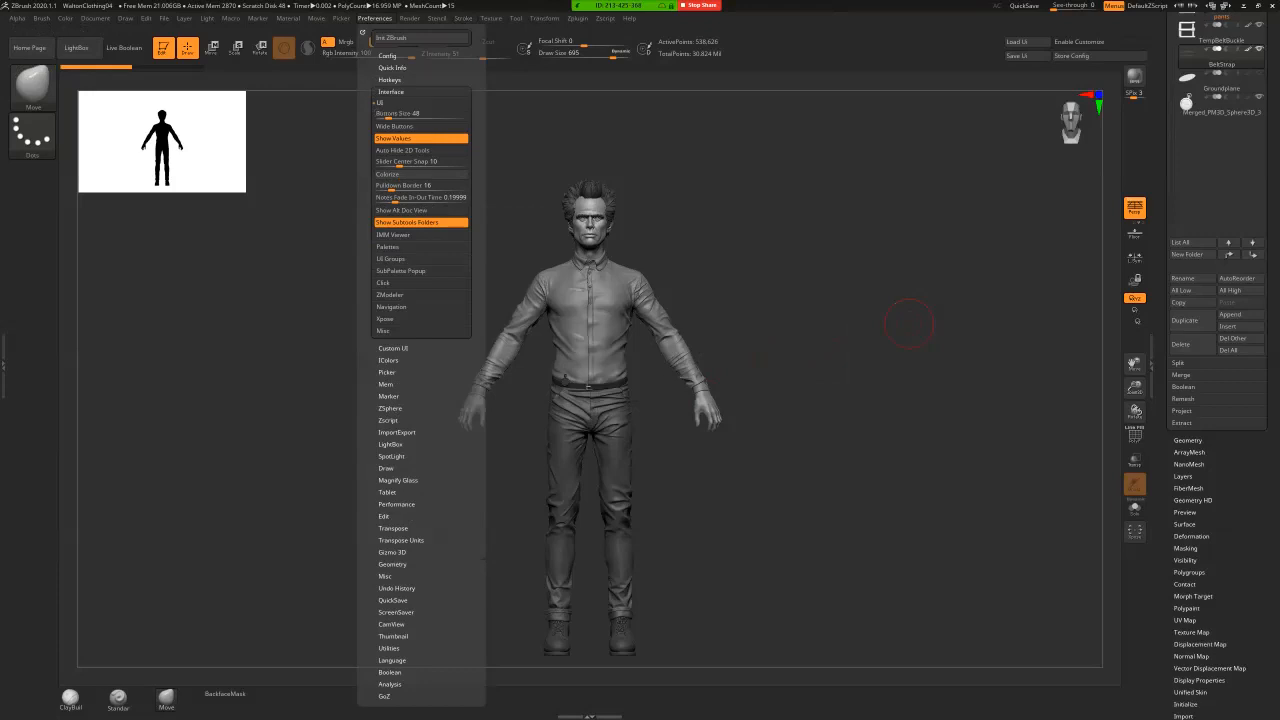
left_click(392, 103)
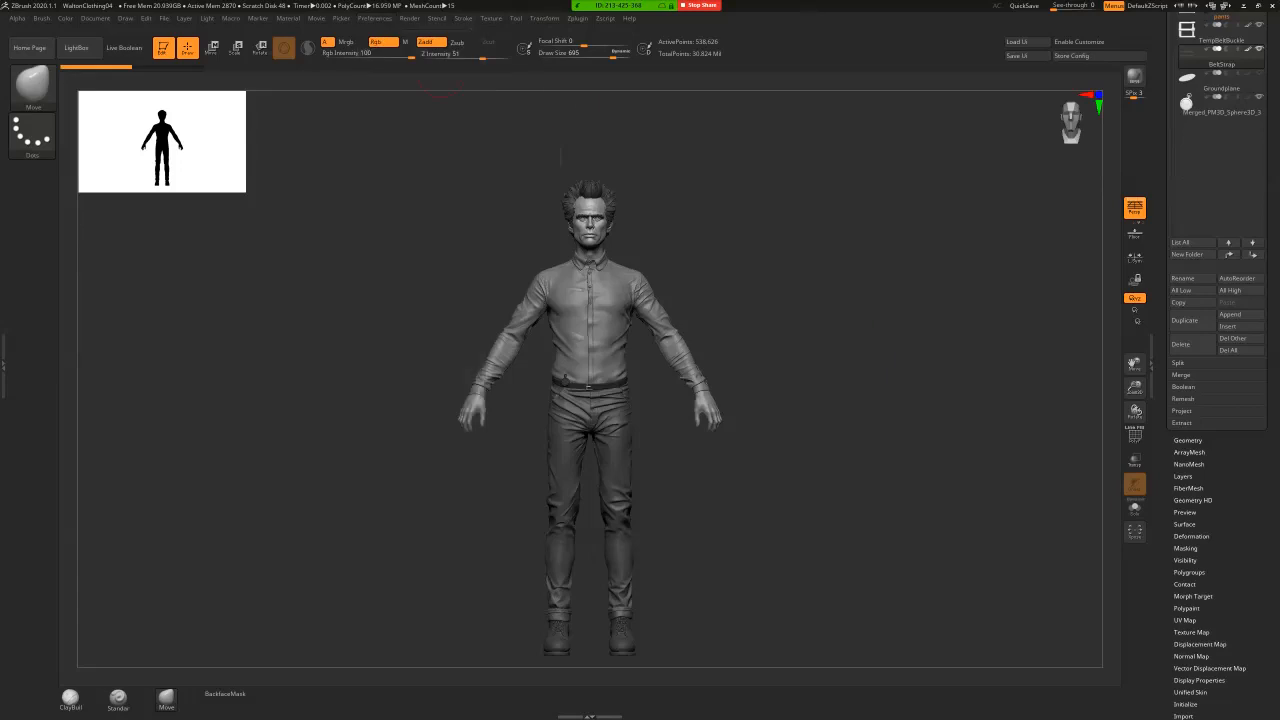
left_click(375, 18)
left_click_drag(612, 136, 671, 134)
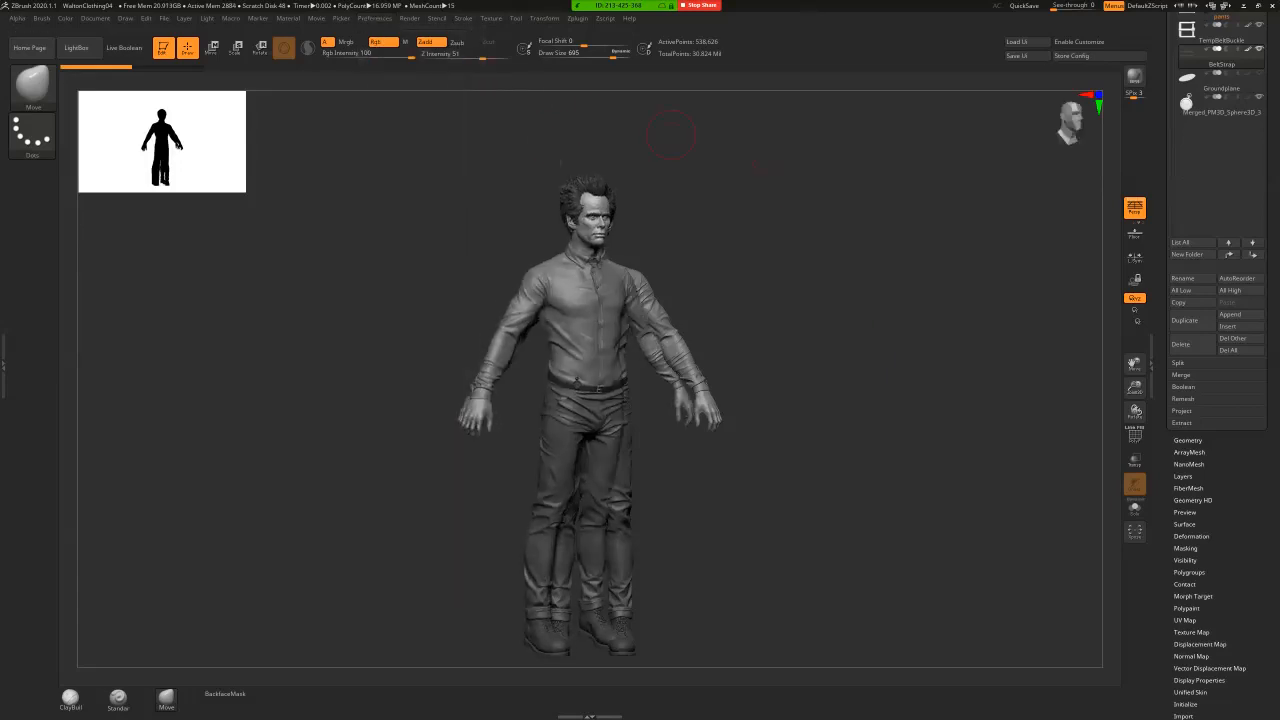
- Fully initialize ZBrush and load the first recent project from LightBox
left_click(375, 18)
left_click(420, 38)
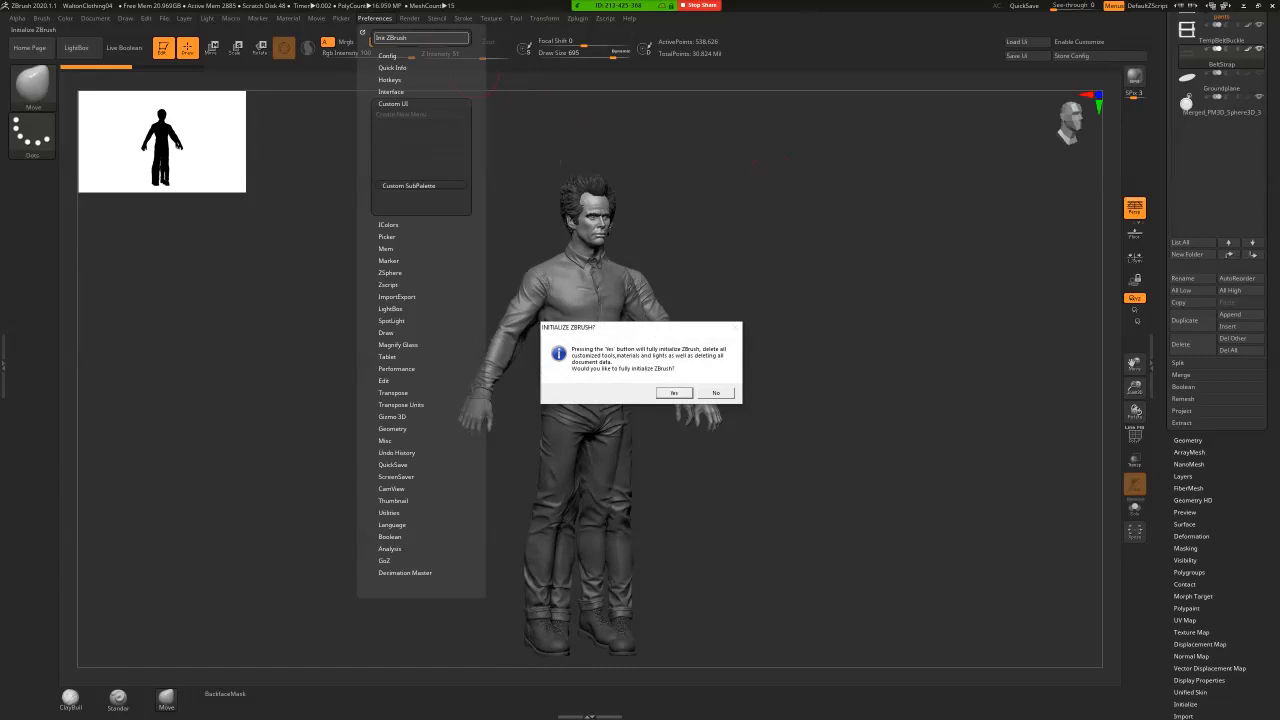
key("Return")
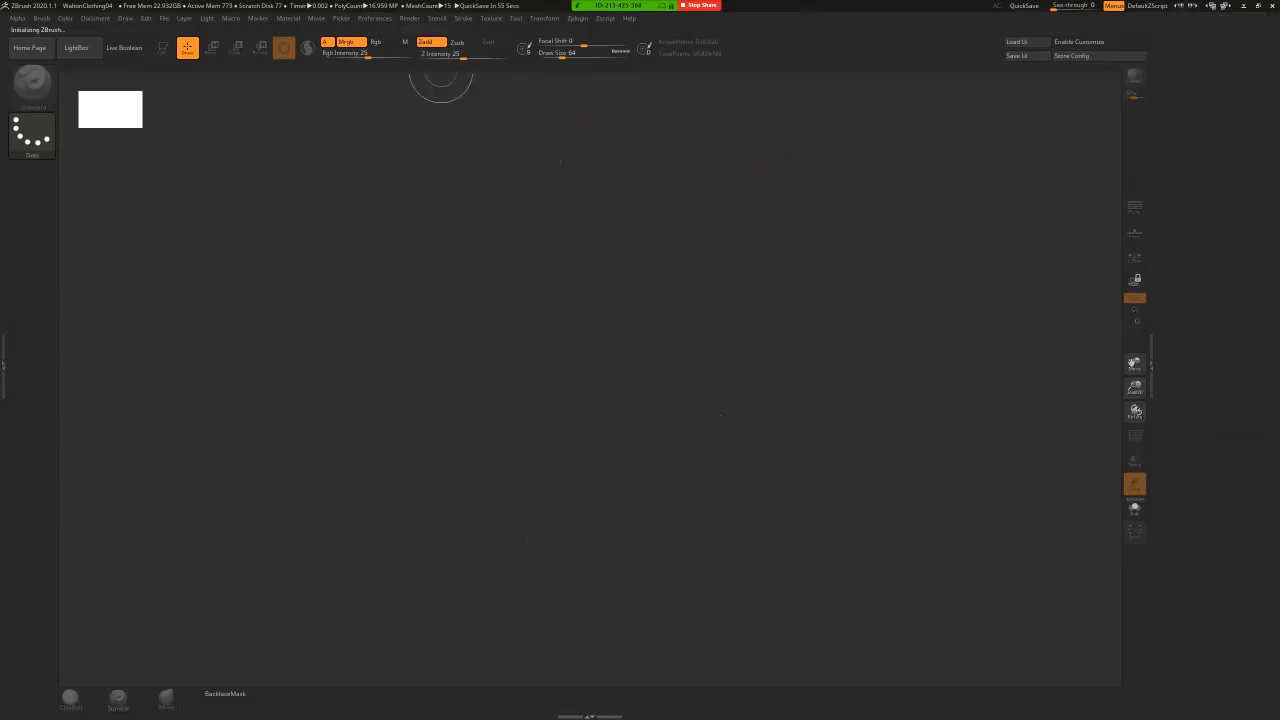
left_click(409, 18)
mouse_move(375, 18)
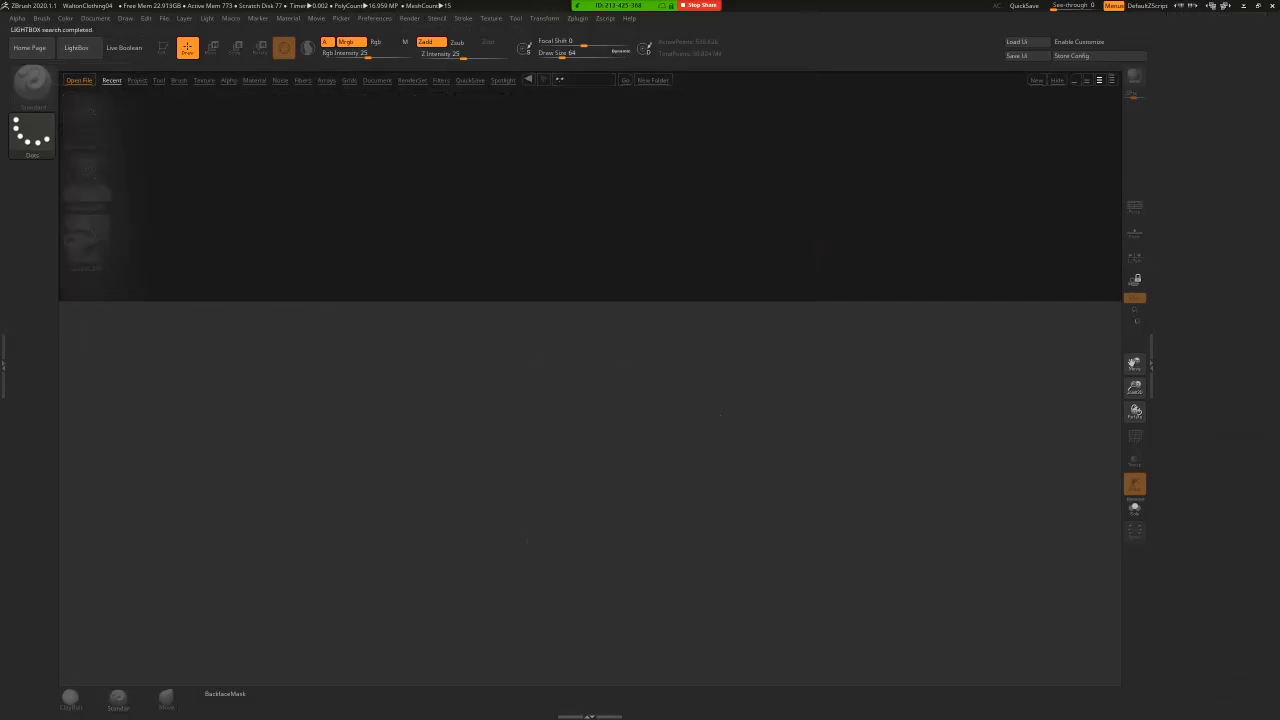
double_click(87, 118)
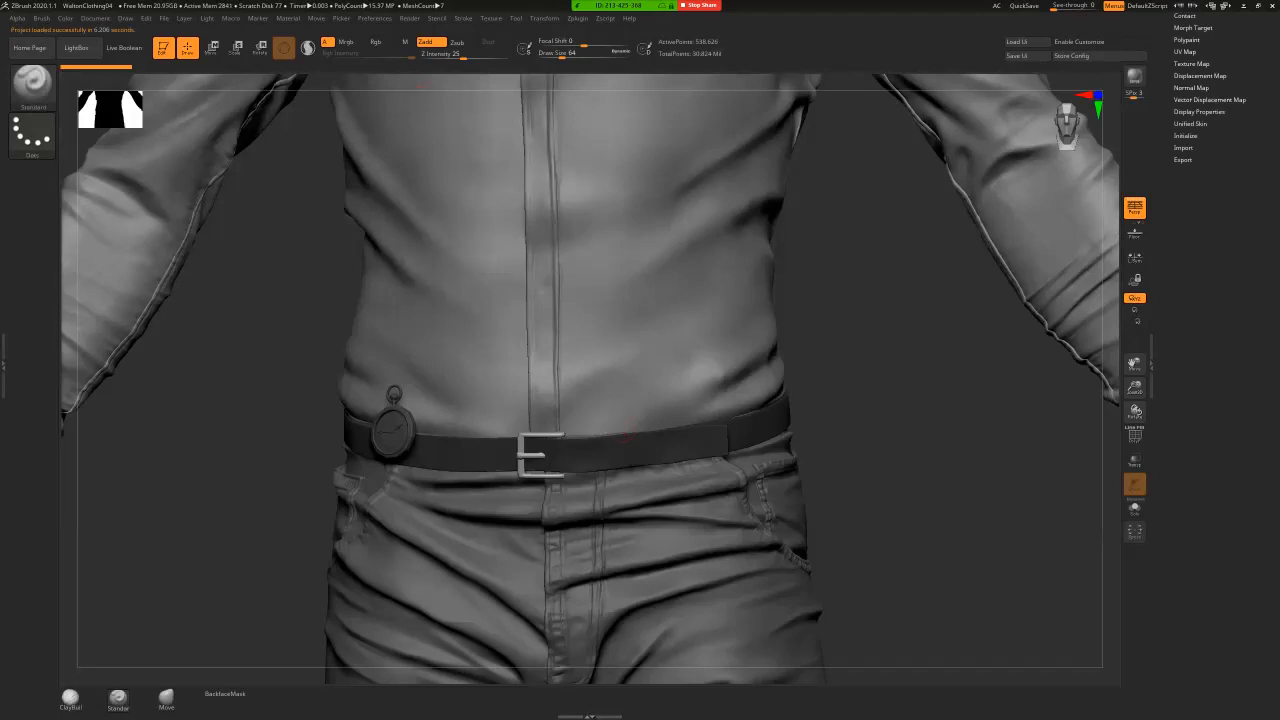
- Look through the Hotkeys, Config, Interface and Custom UI sections of the preferences
left_click(374, 18)
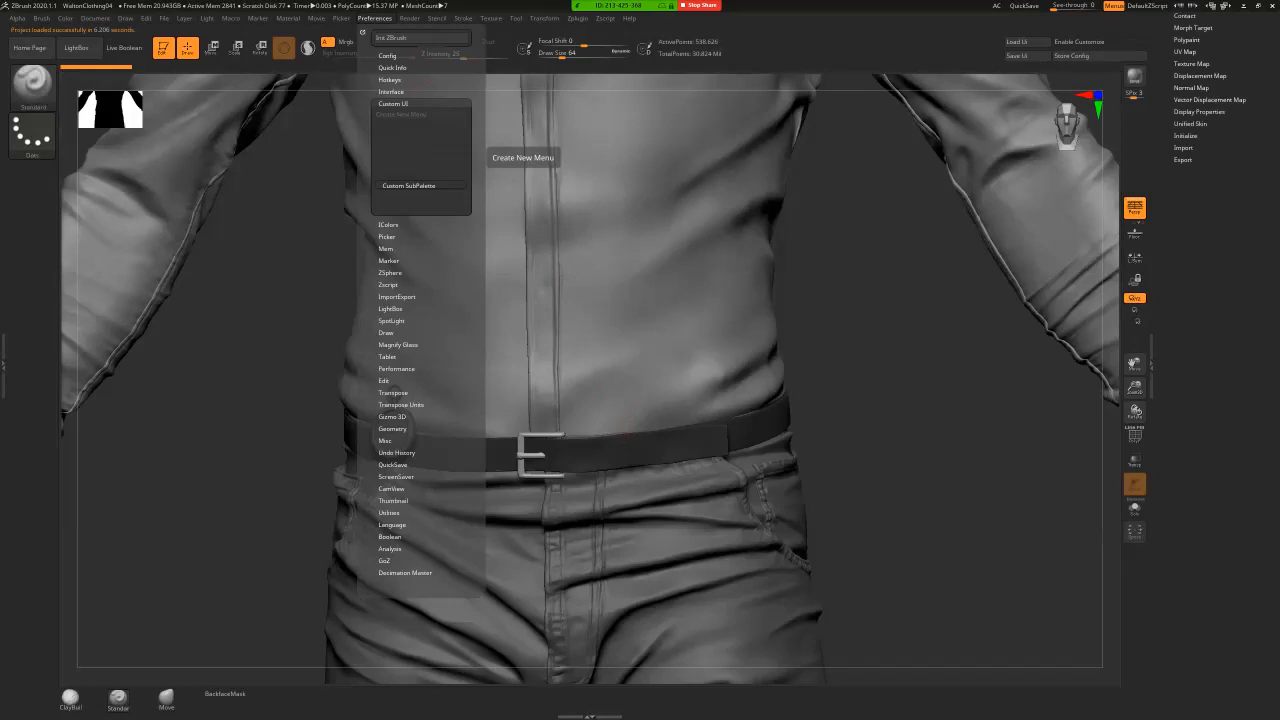
left_click(389, 80)
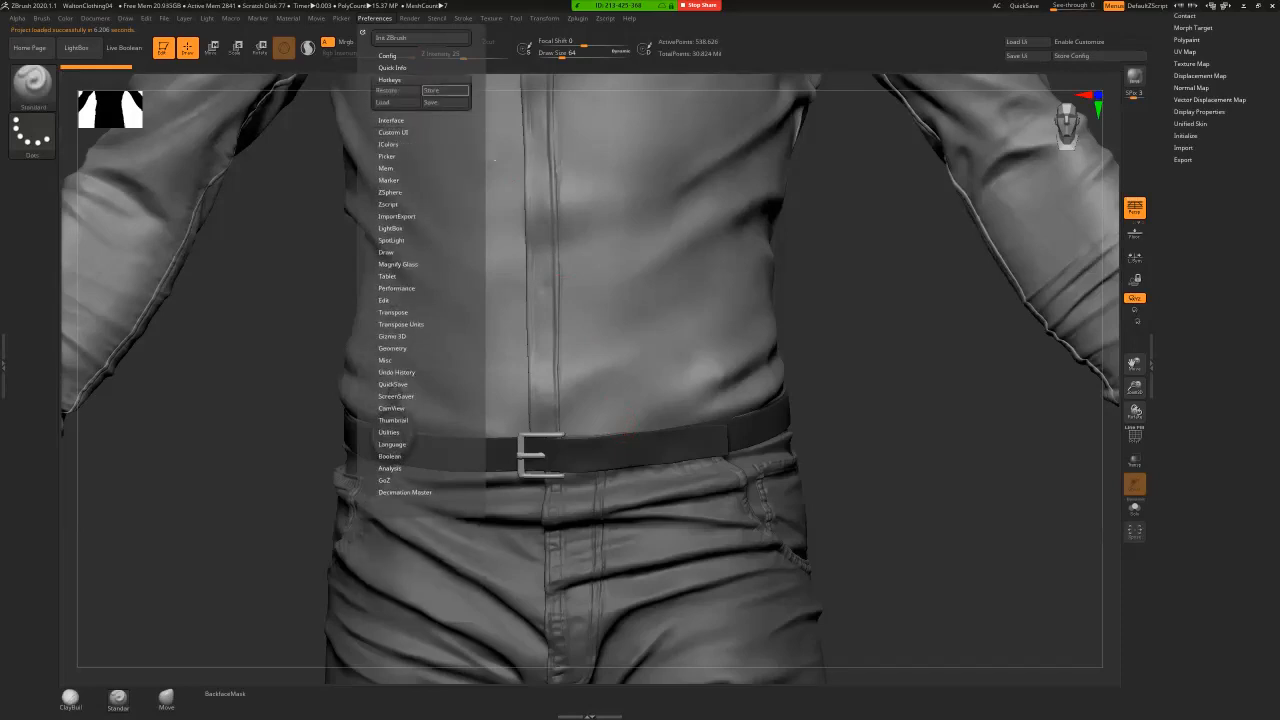
left_click(386, 90)
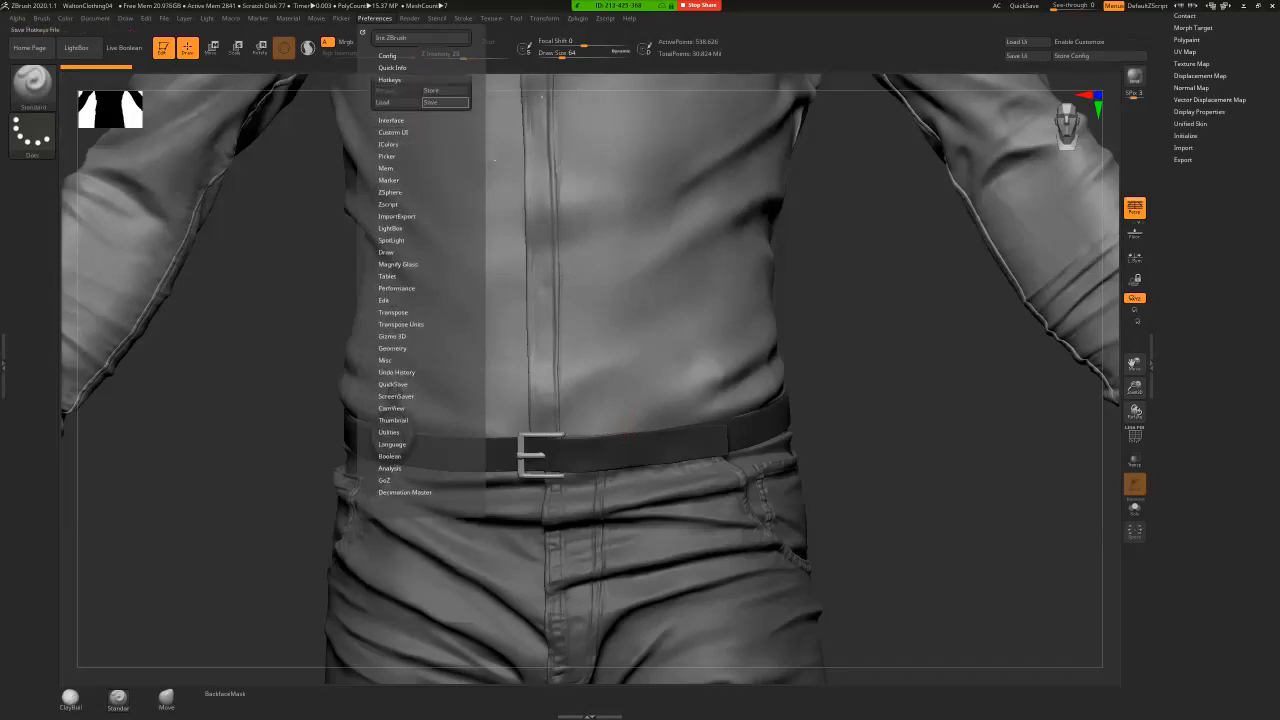
left_click(387, 55)
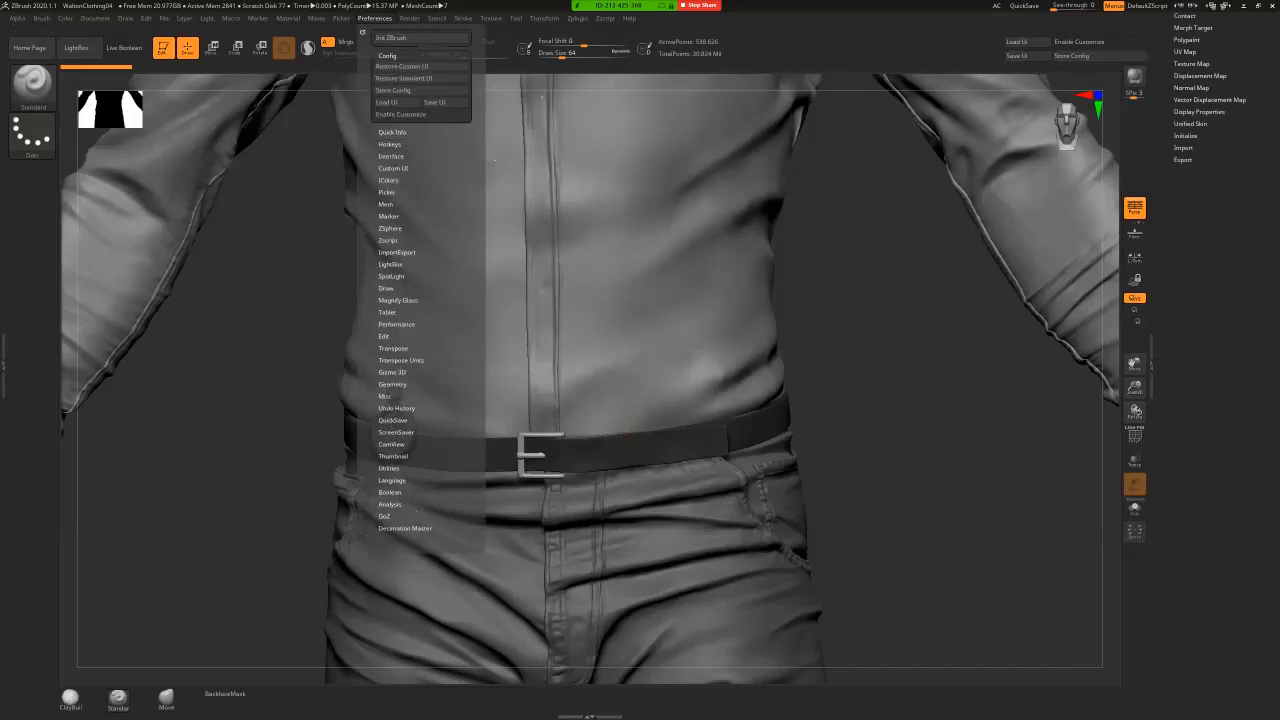
left_click(391, 156)
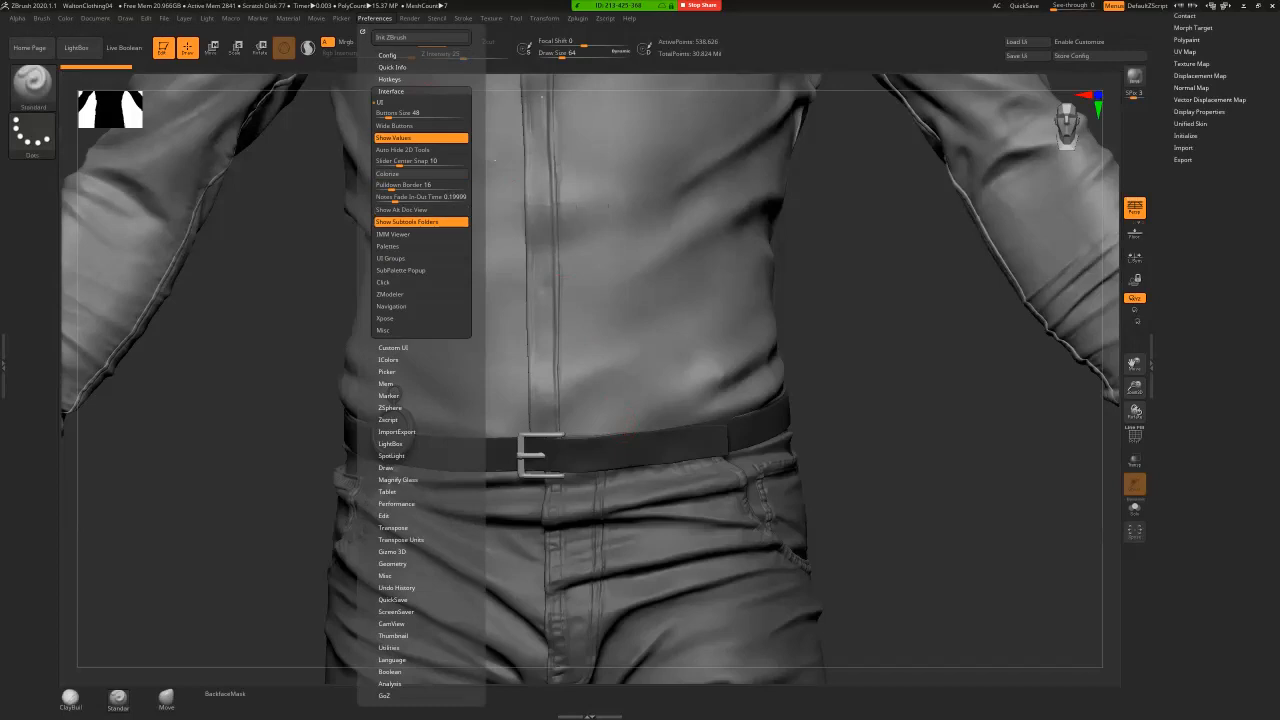
left_click(393, 348)
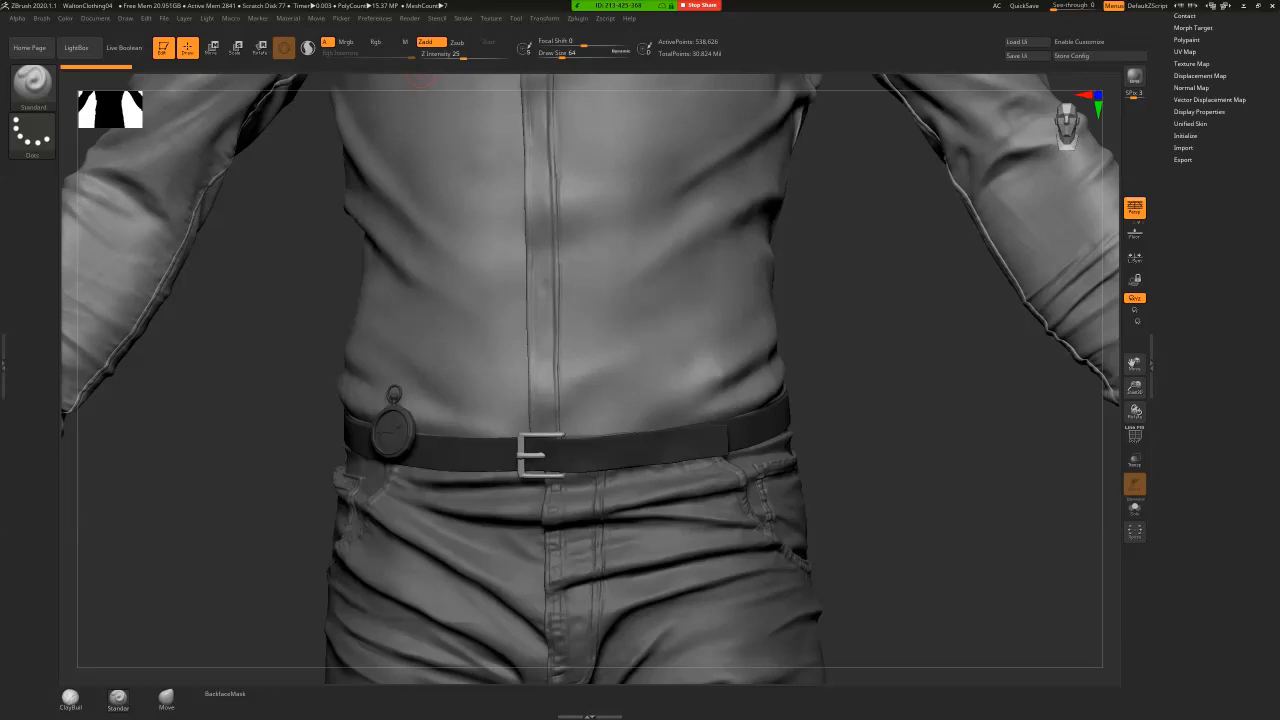
mouse_move(375, 18)
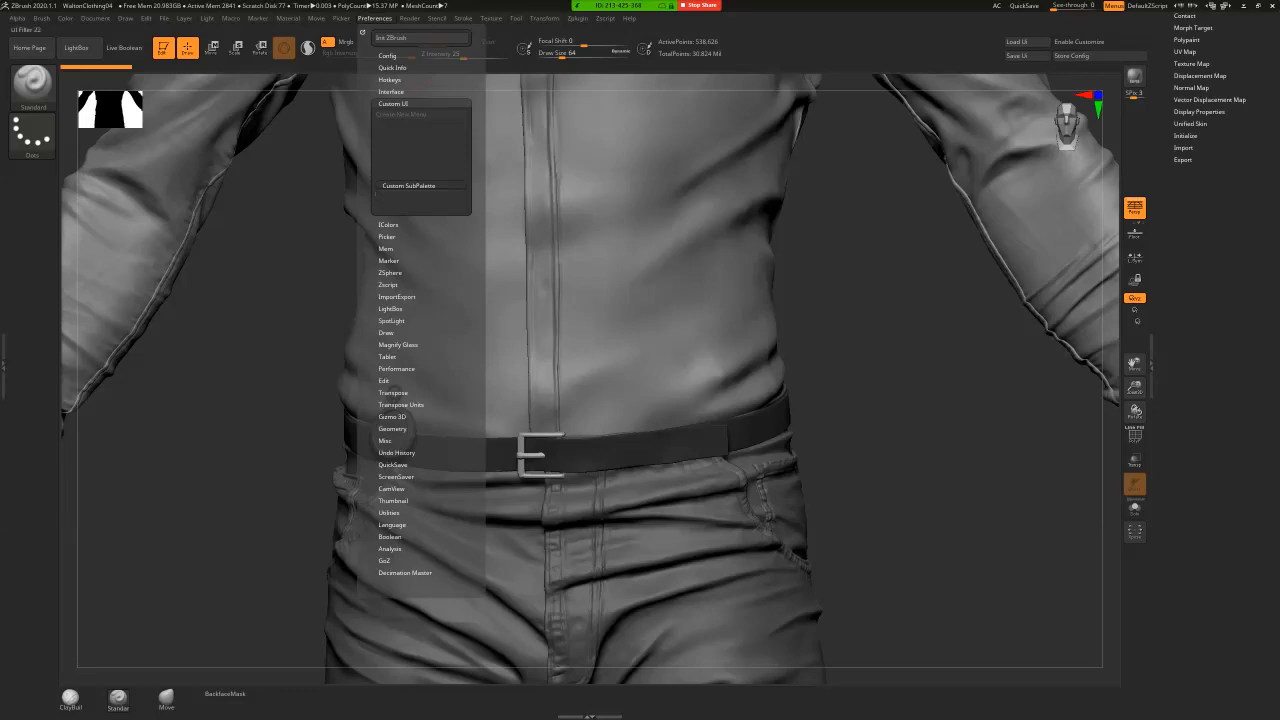
left_click(391, 92)
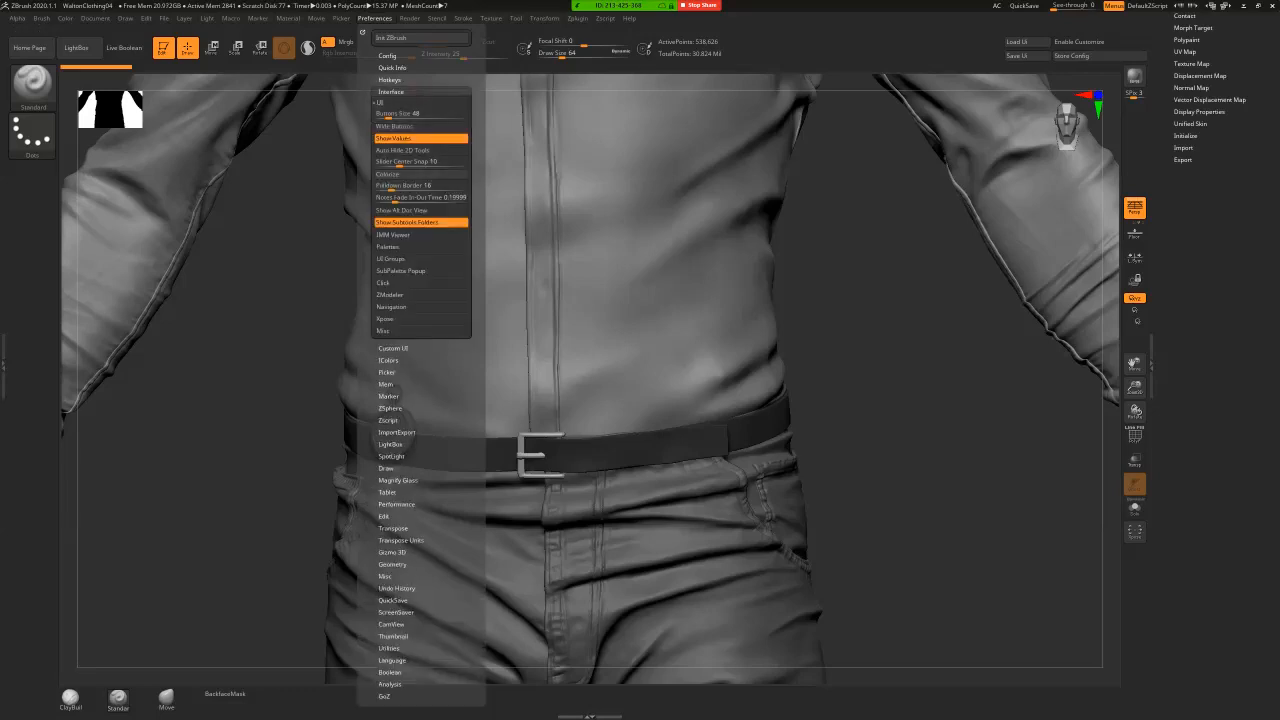
left_click(391, 92)
- Load the saved interface layout CustomUserInterface2020.cfg from the UI folder inside ZbrushUI
left_click(1016, 42)
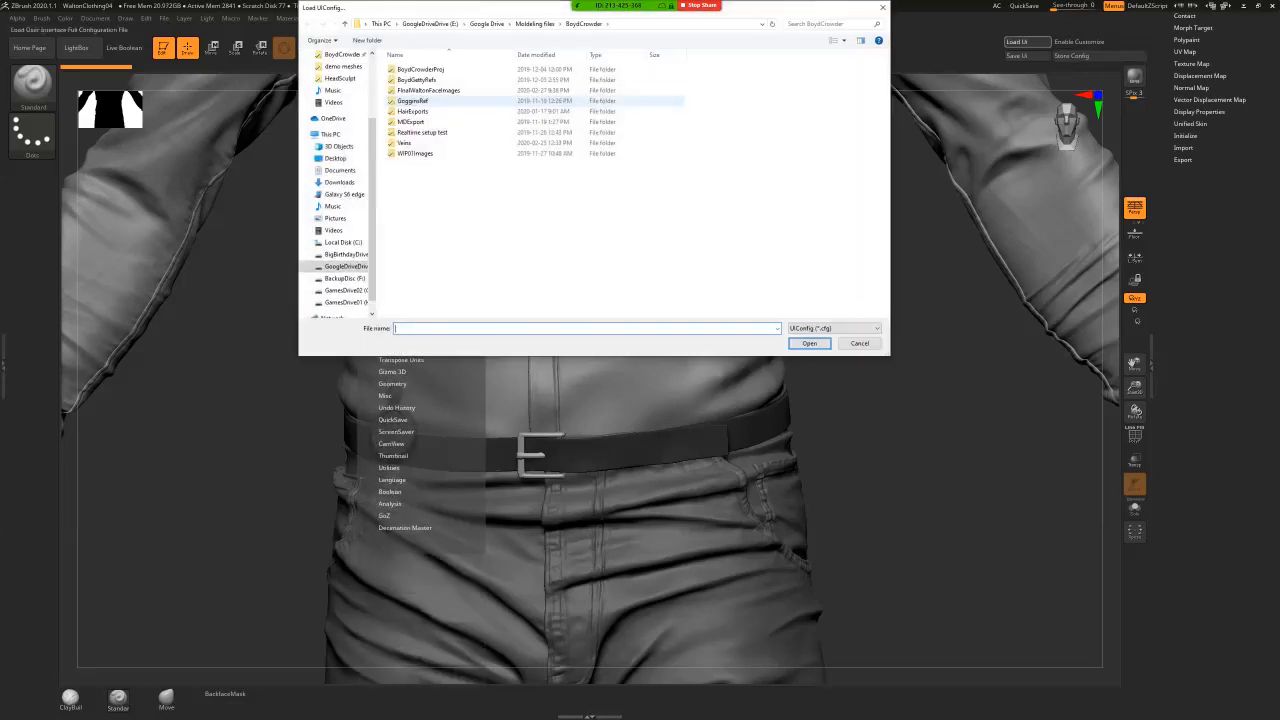
scroll(335, 154, "up", 1)
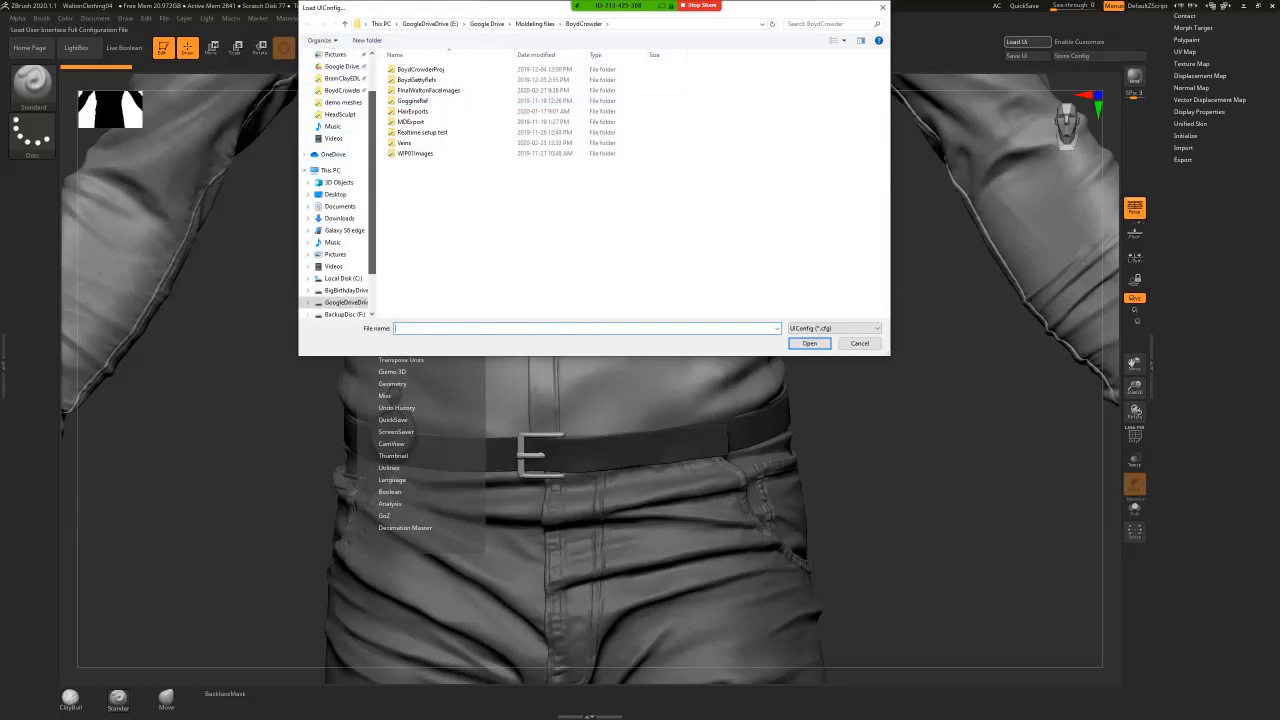
left_click(341, 78)
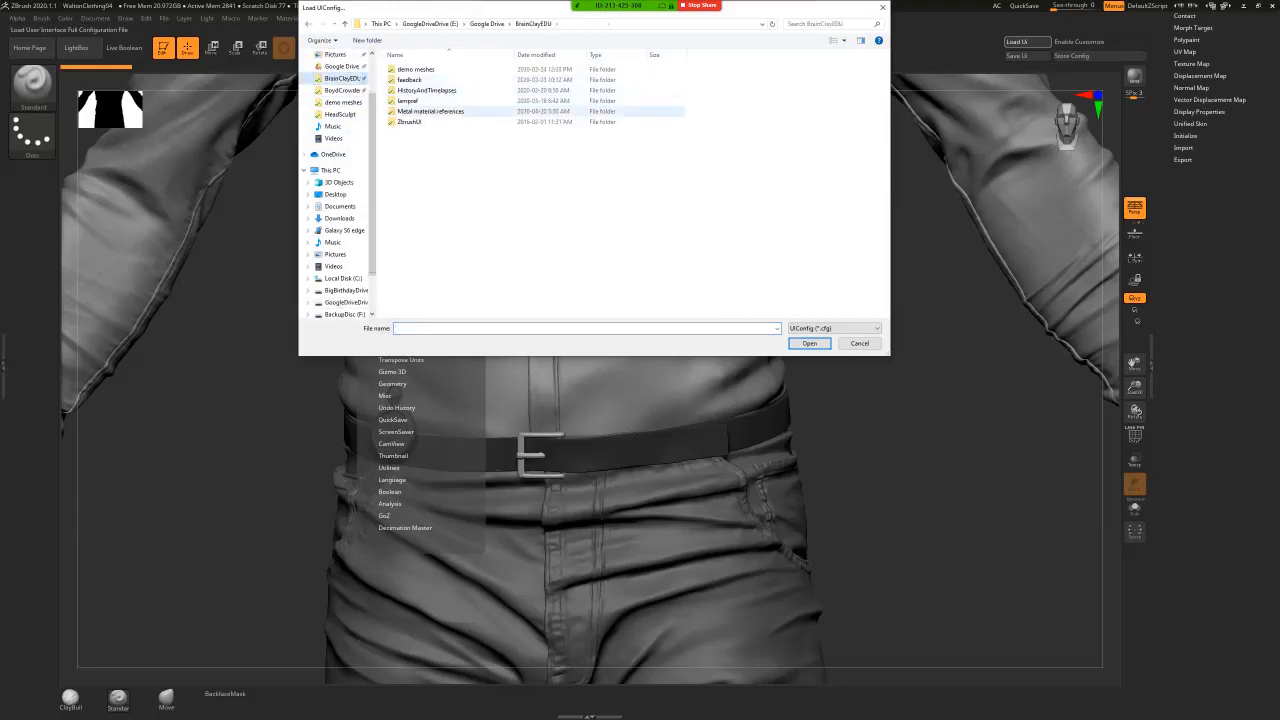
double_click(409, 121)
double_click(402, 70)
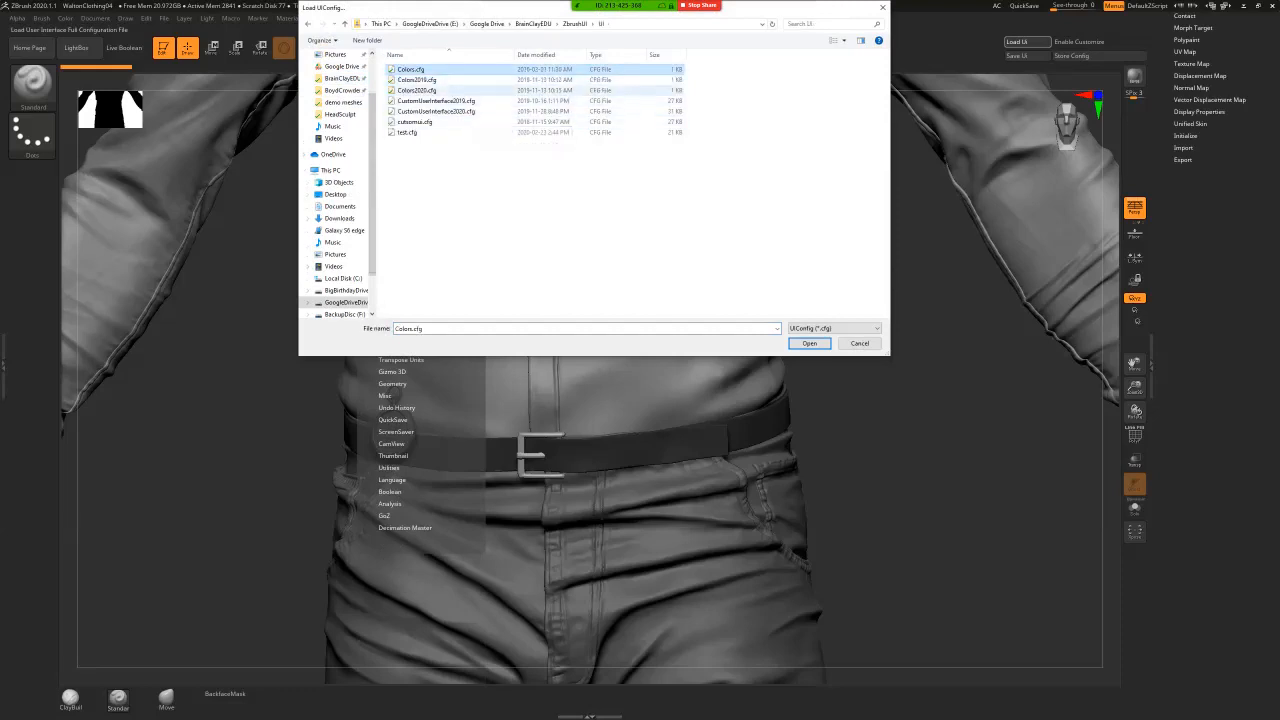
left_click(436, 111)
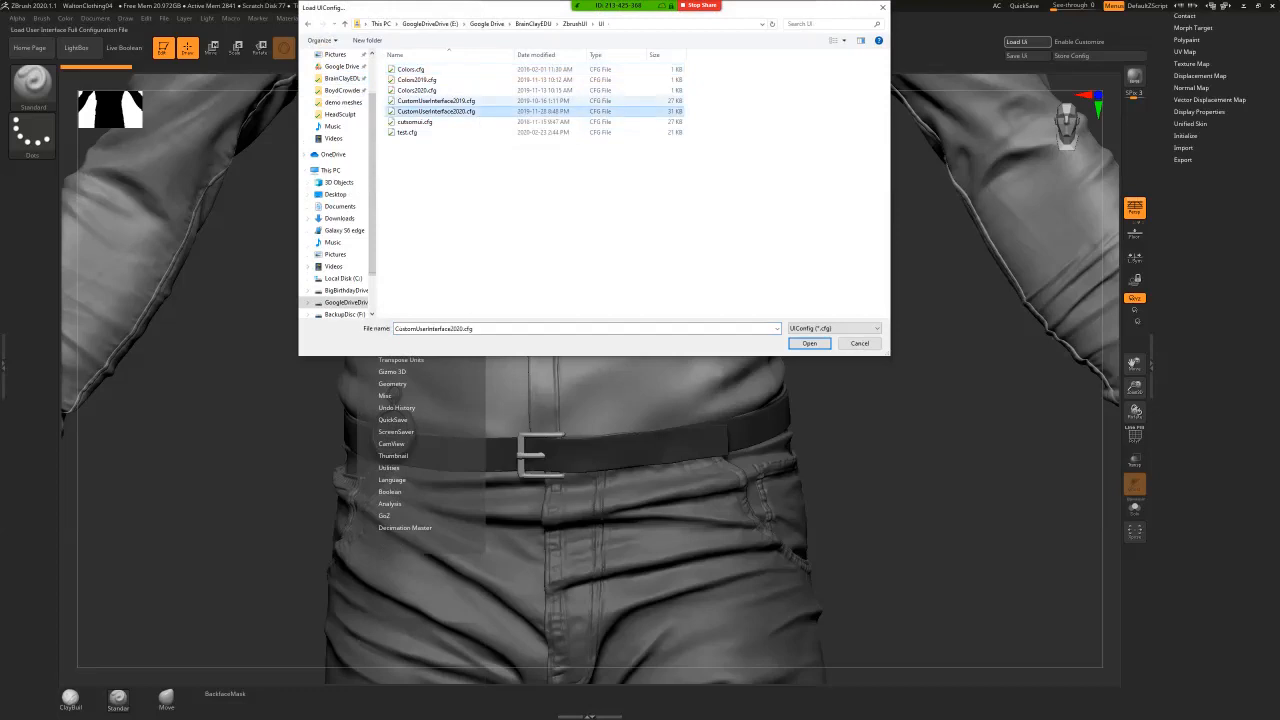
left_click(809, 343)
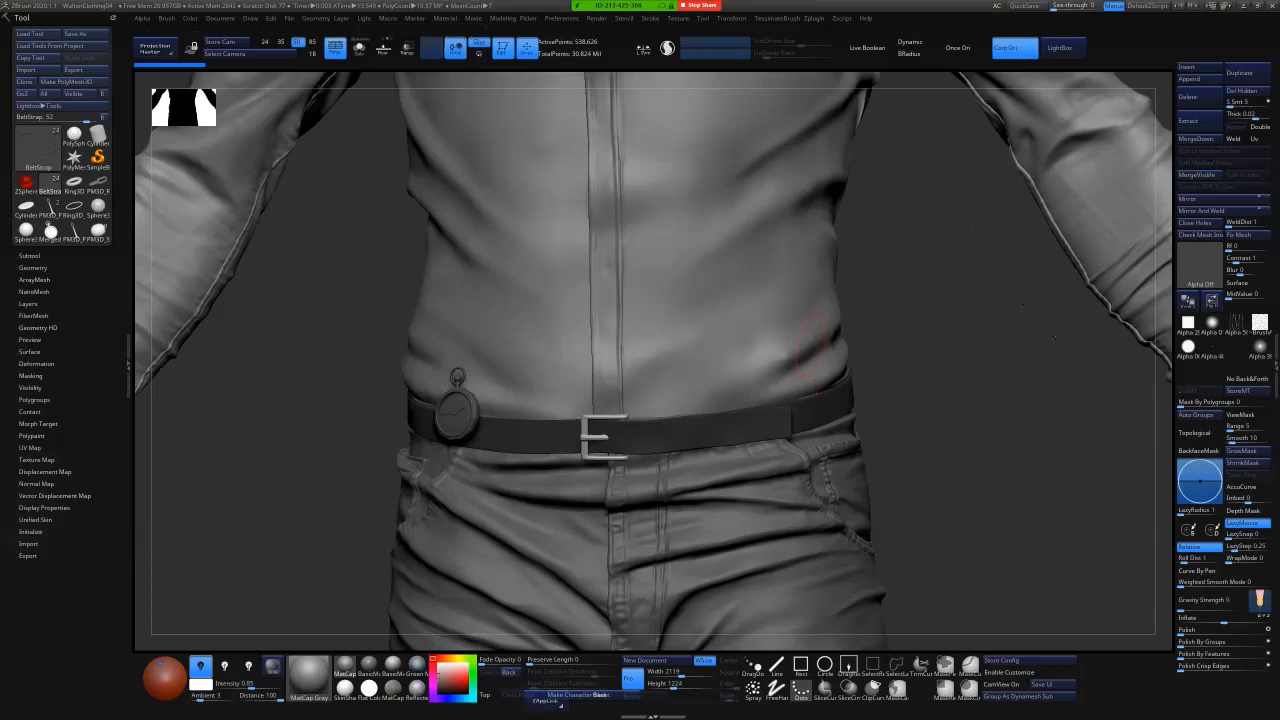
- Expand the custom Modeling palette's Organics and Hard Surface sections and dock the palette in the side tray
left_click(505, 18)
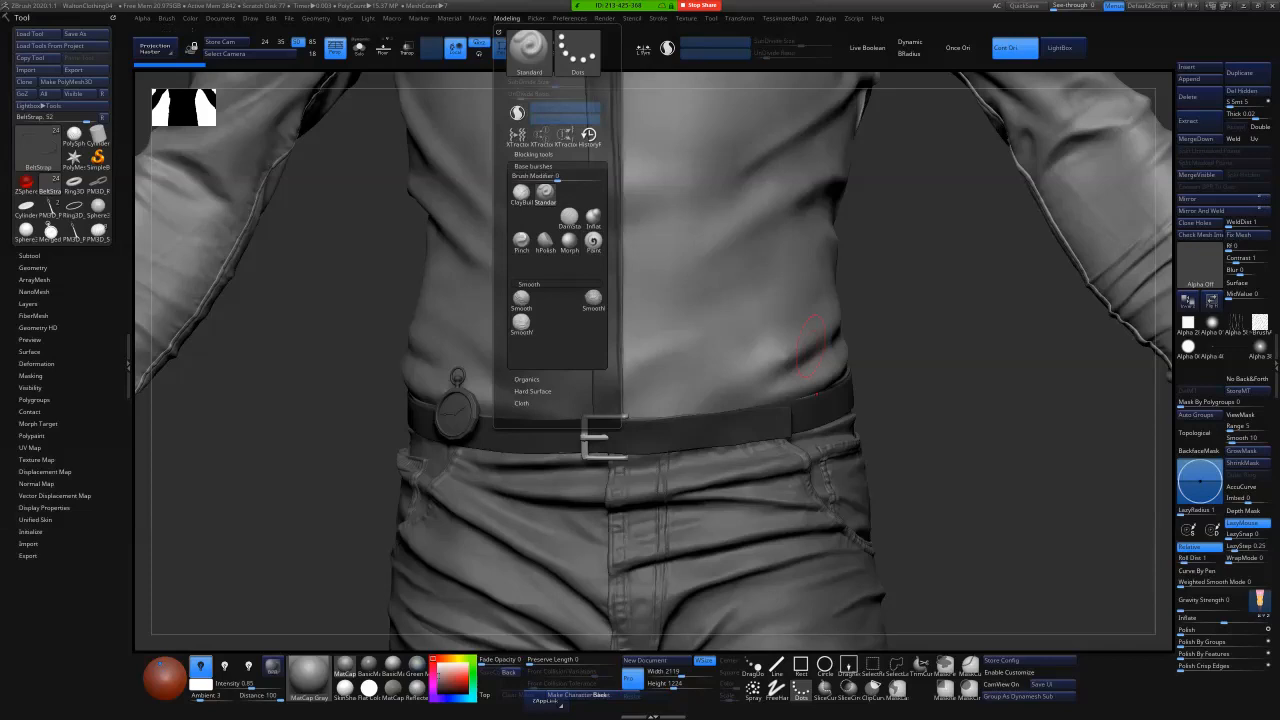
left_click(527, 380)
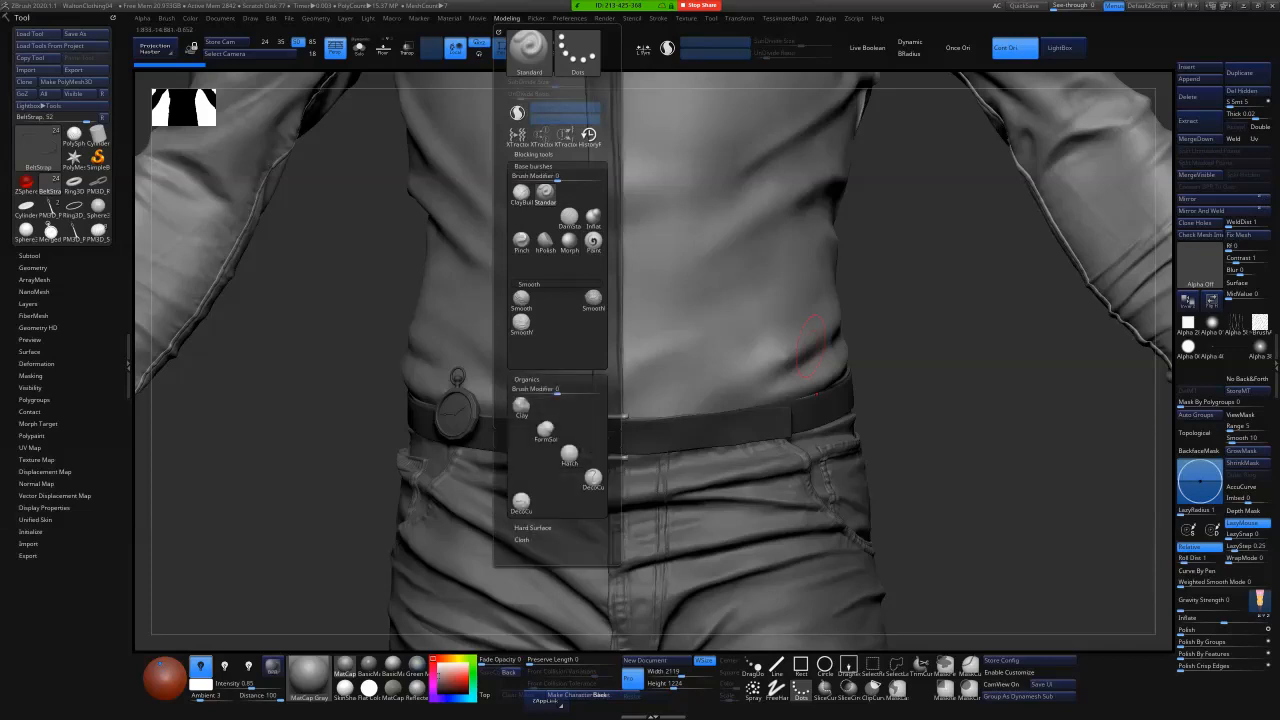
left_click(532, 528)
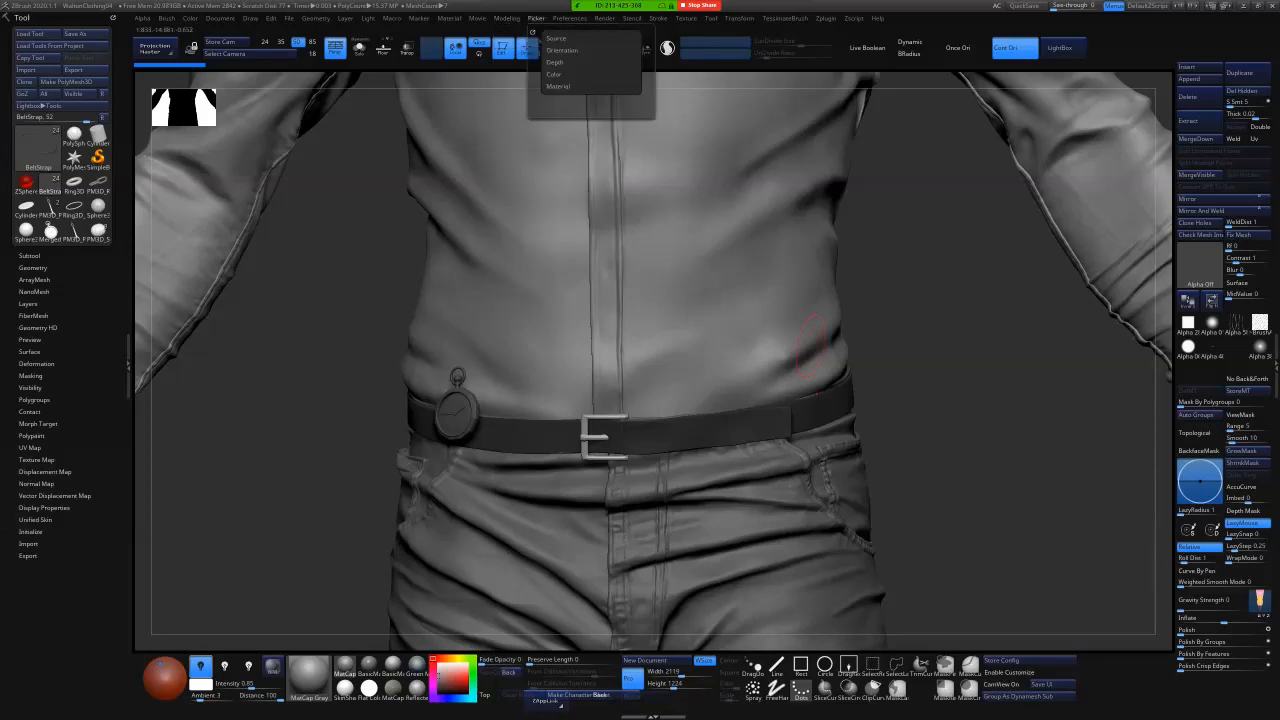
left_click(499, 32)
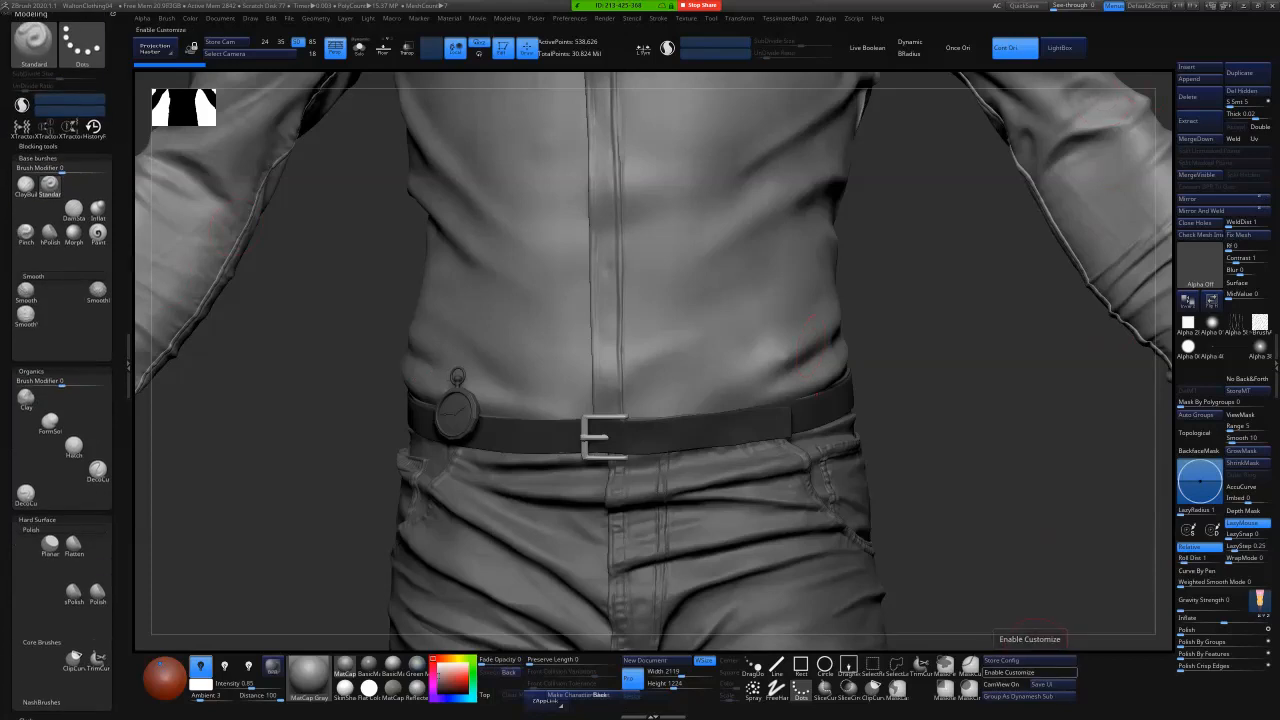
- Enable interface customization and place a new custom subpalette at the start of the Modeling palette's base brushes section
left_click(1030, 672)
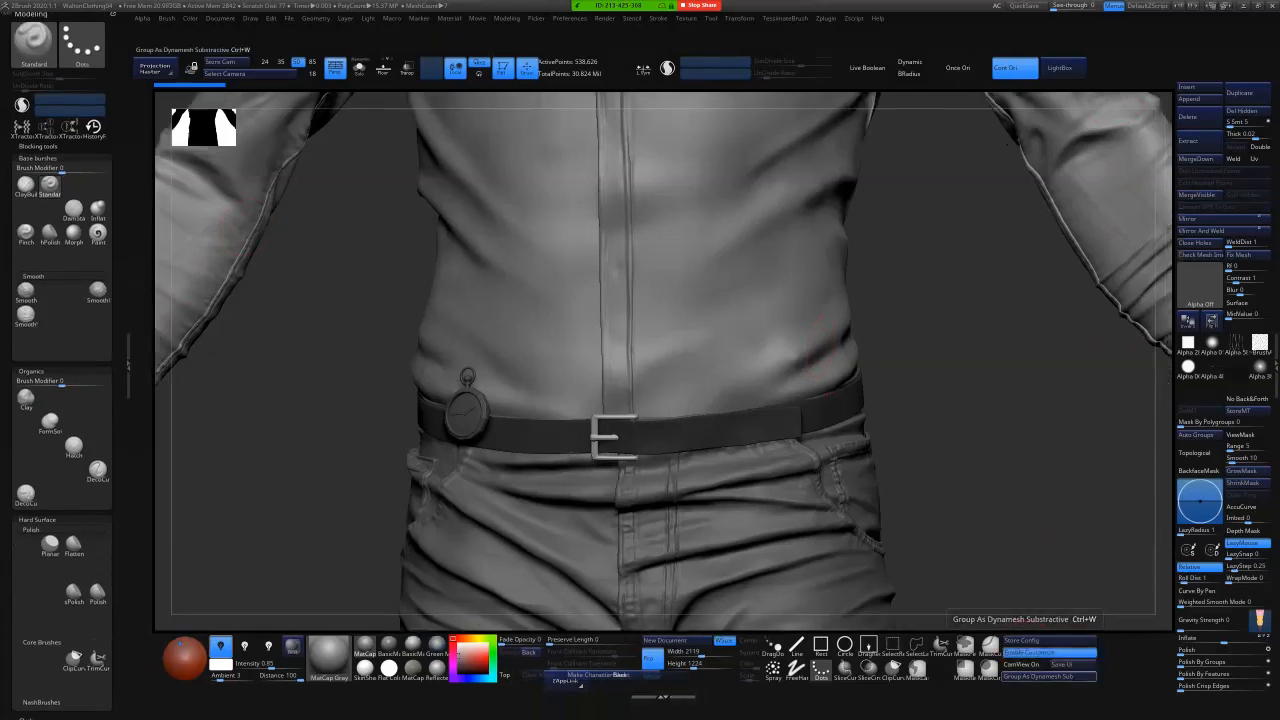
left_click(166, 18)
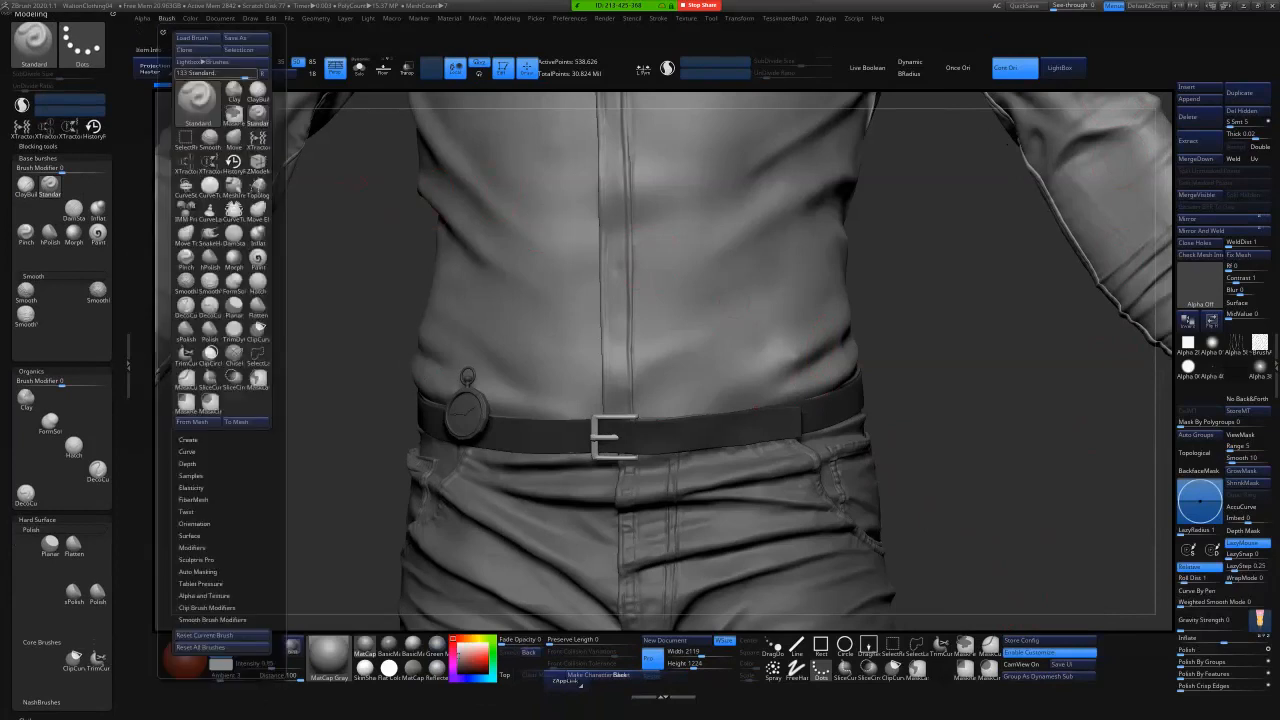
key("ctrl")
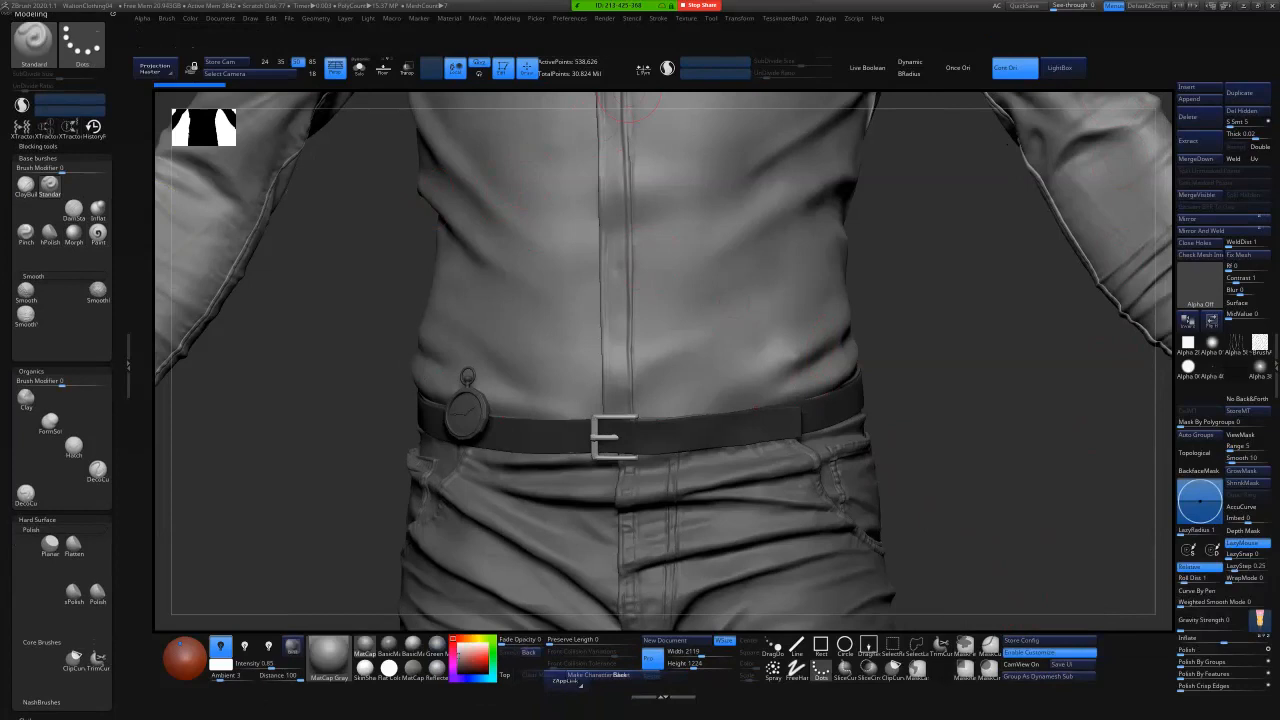
left_click(508, 18)
left_click(570, 18)
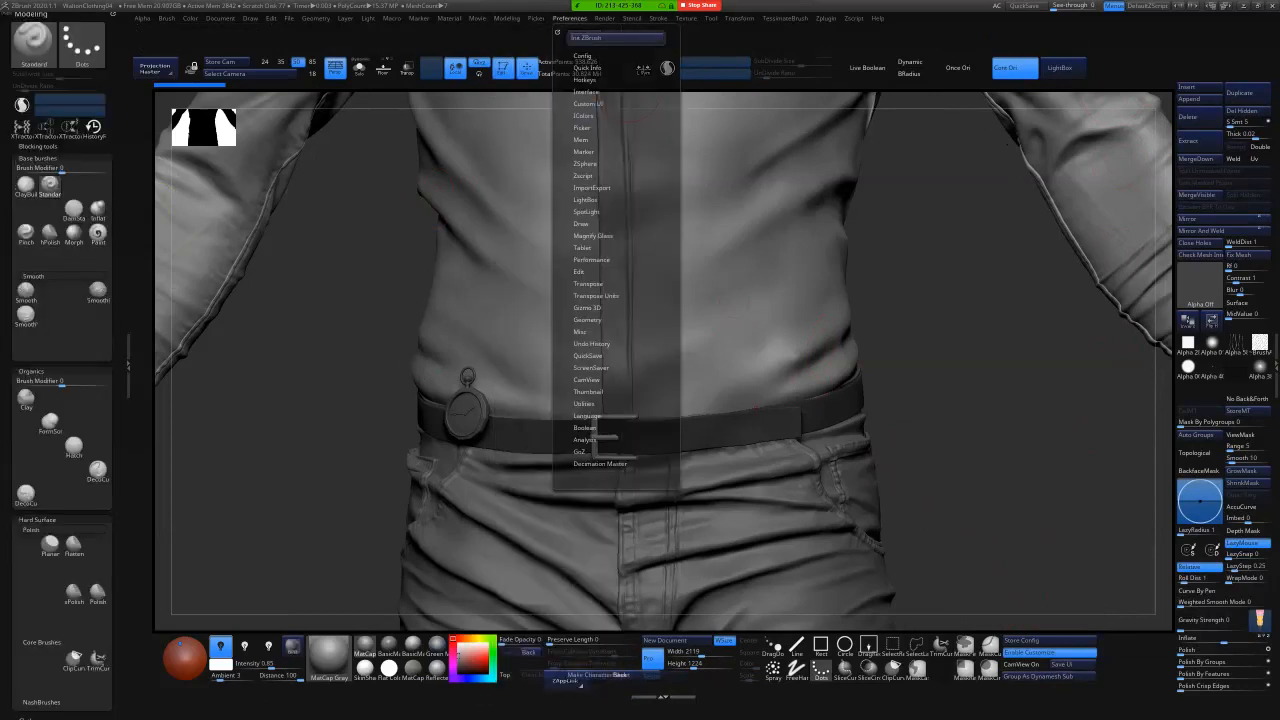
left_click(588, 104)
left_click(588, 104)
left_click(588, 104)
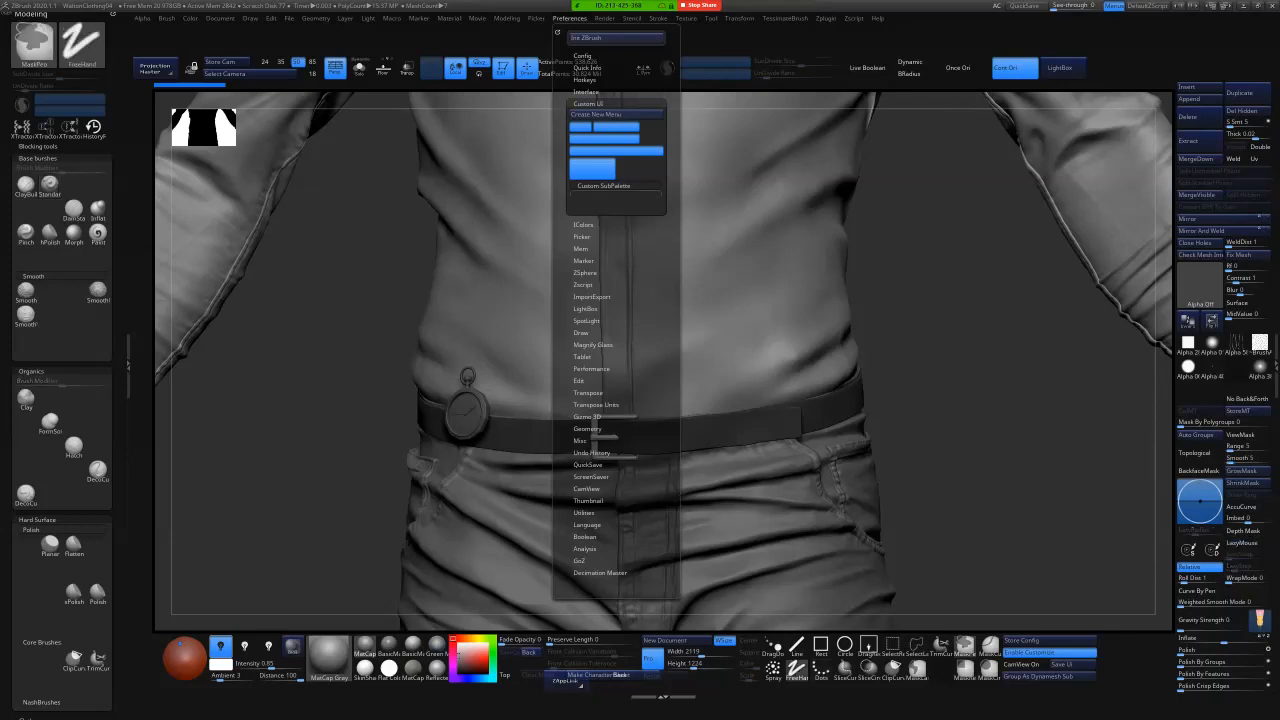
mouse_move(604, 187)
left_mouse_down("ctrl+alt")
mouse_move(108, 239)
mouse_move(45, 181)
mouse_move(45, 147)
mouse_move(46, 158)
left_mouse_up("ctrl+alt")
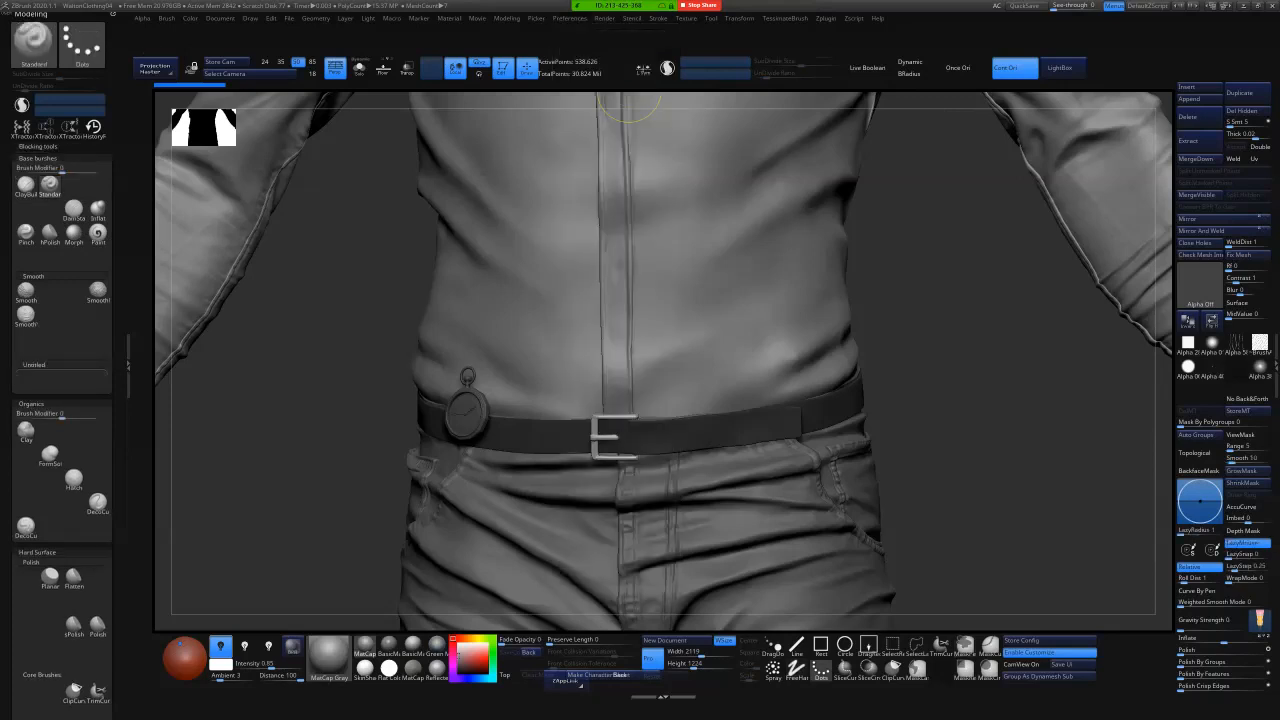
left_click_drag(34, 366, 44, 170, "ctrl+alt")
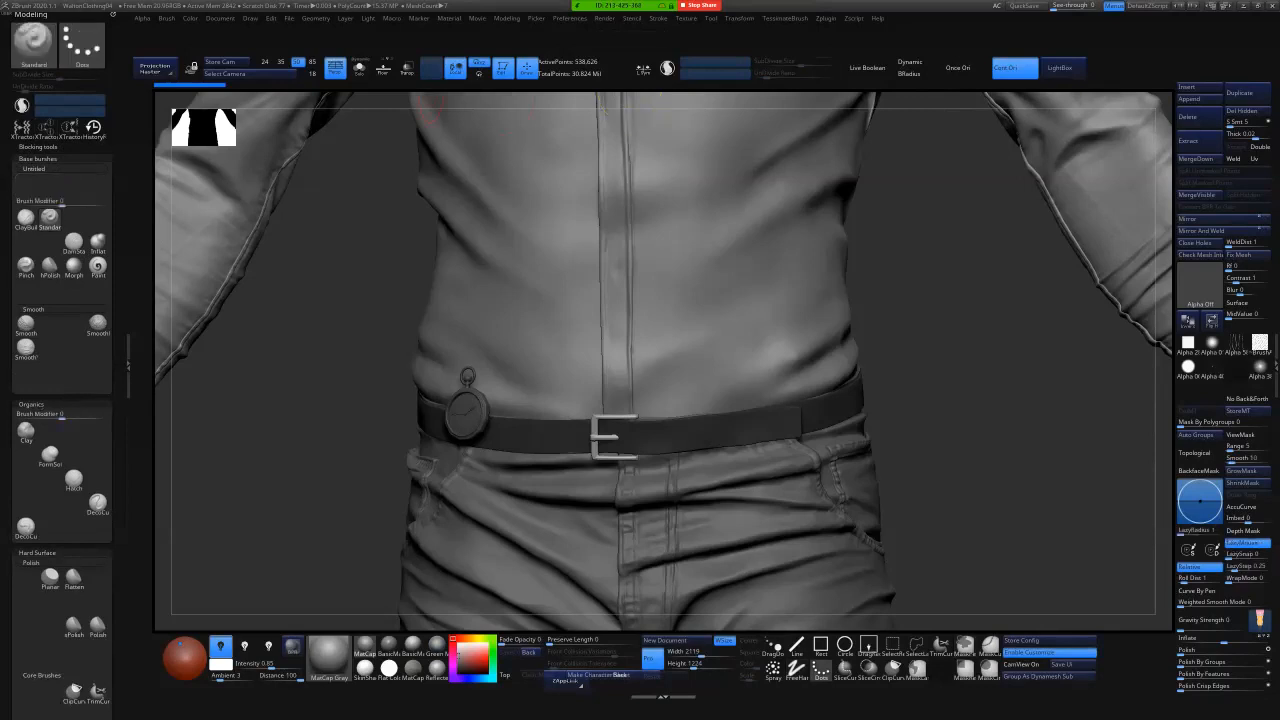
- Fill the untitled subpalette with the FormSoft brush twice and the Inflat brush
left_click(166, 18)
left_click_drag(233, 283, 40, 175, "ctrl+alt")
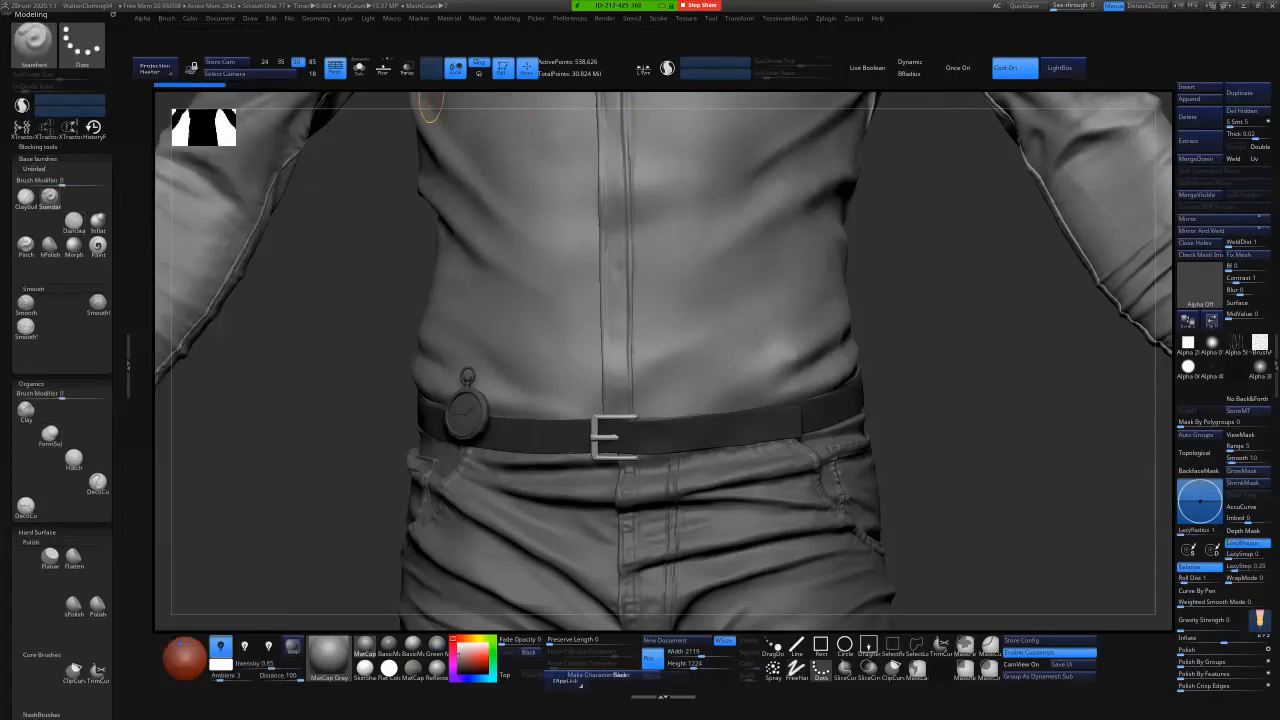
left_click(34, 169)
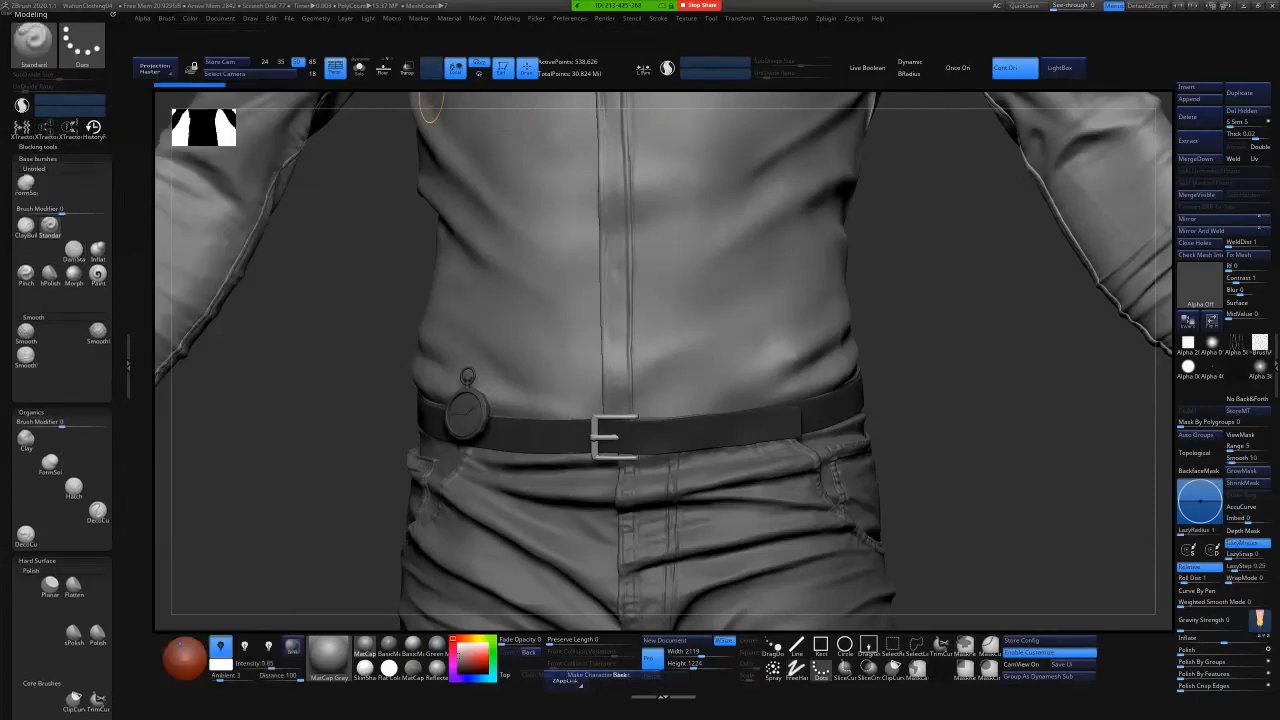
left_click(167, 18)
mouse_move(256, 236)
left_mouse_down("ctrl+alt")
mouse_move(30, 178)
mouse_move(44, 184)
left_mouse_up("ctrl+alt")
left_click(26, 184)
left_click(167, 18)
mouse_move(234, 283)
left_mouse_down("ctrl+alt")
mouse_move(49, 178)
mouse_move(60, 184)
left_mouse_up("ctrl+alt")
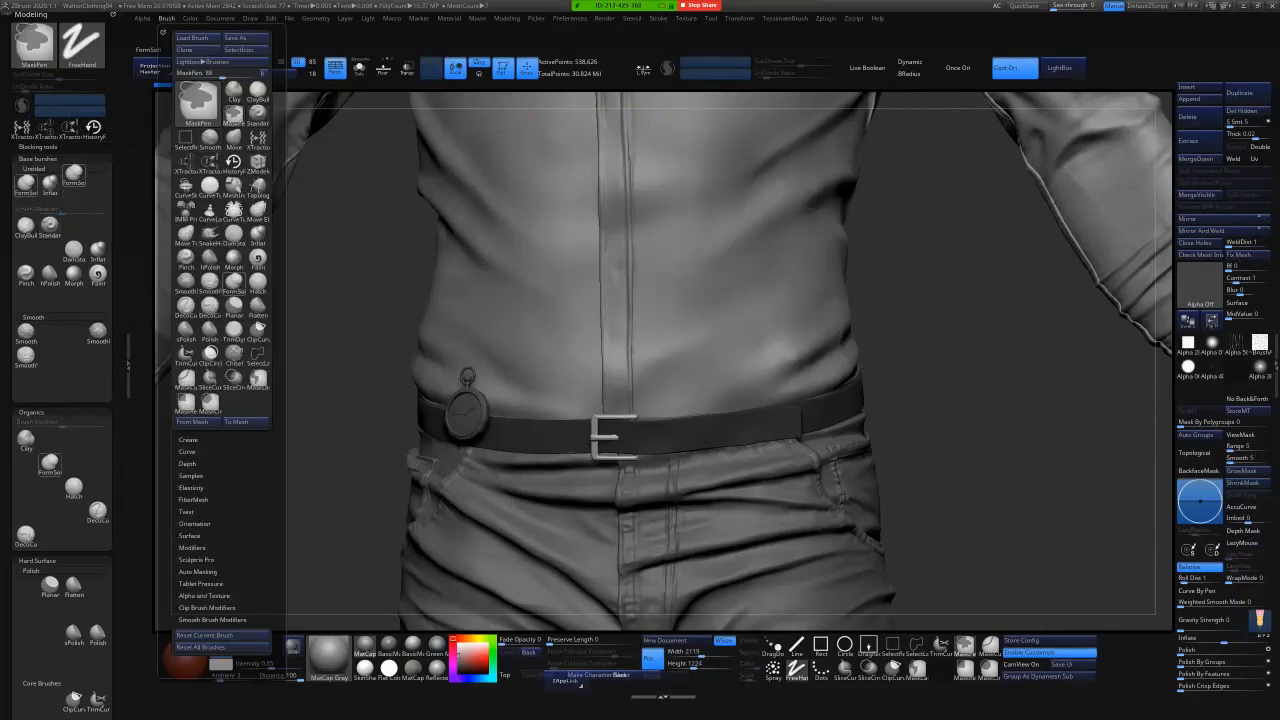
left_click(50, 227)
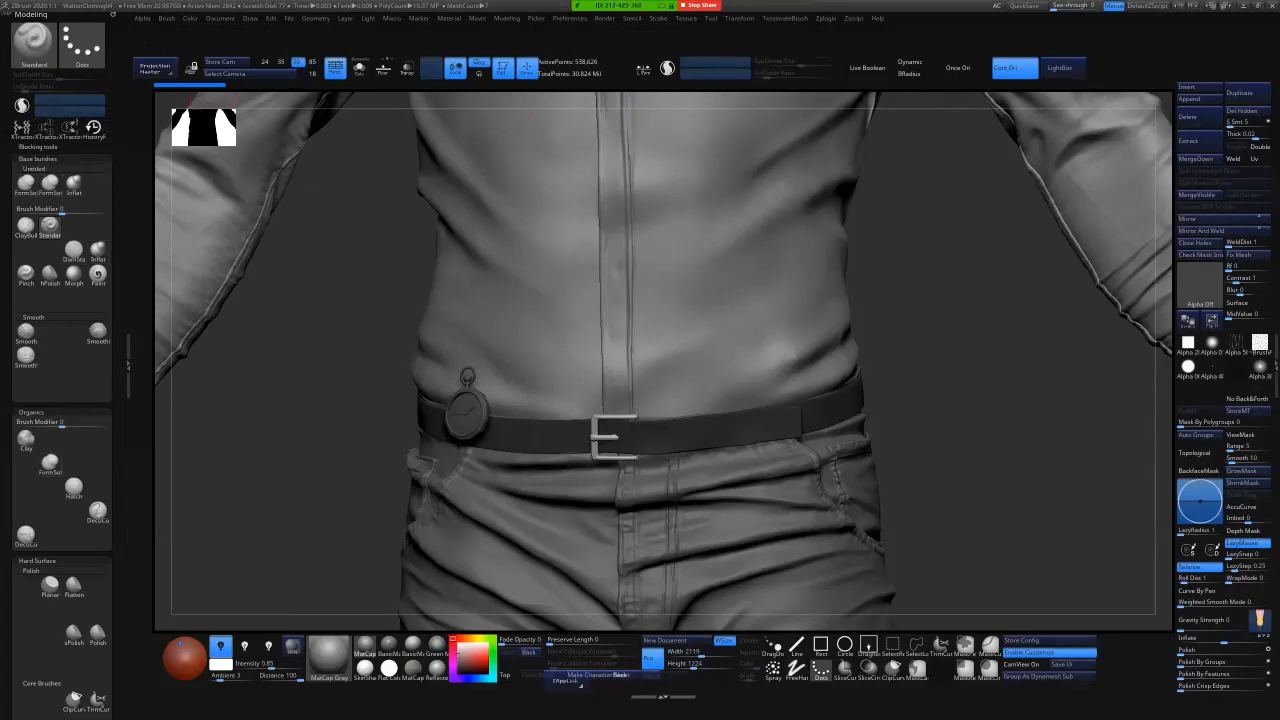
mouse_move(98, 300)
left_mouse_down()
mouse_move(98, 271)
mouse_move(98, 292)
left_mouse_up()
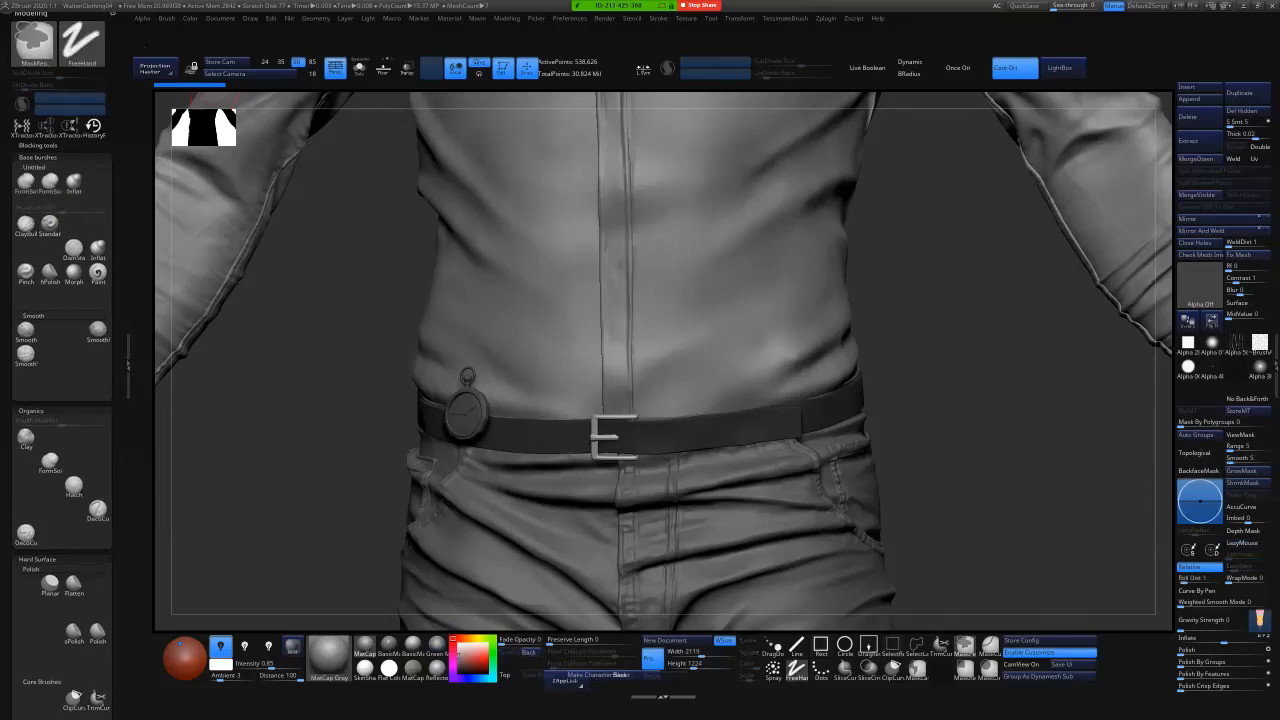
- Rename the untitled subpalette as formbrushDemoMenu
left_click(34, 167, "ctrl")
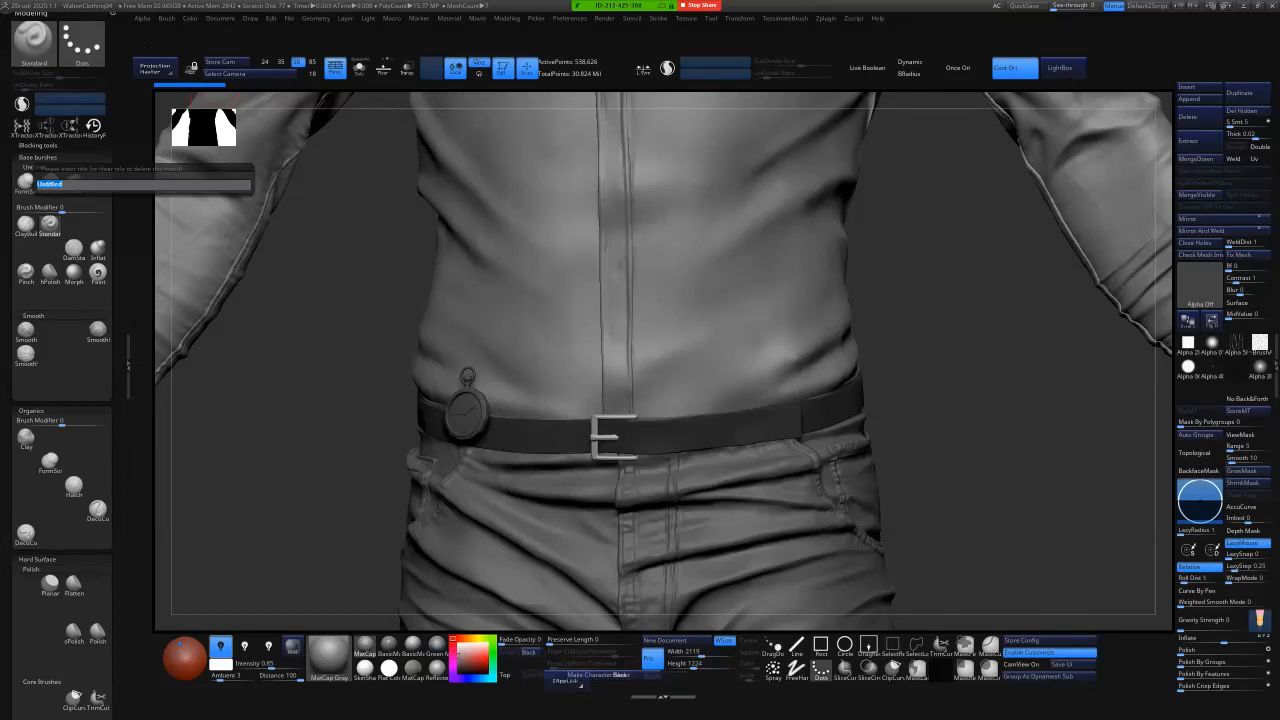
key("BackSpace")
type("formbrush3")
type("emoMenu")
key("Return")
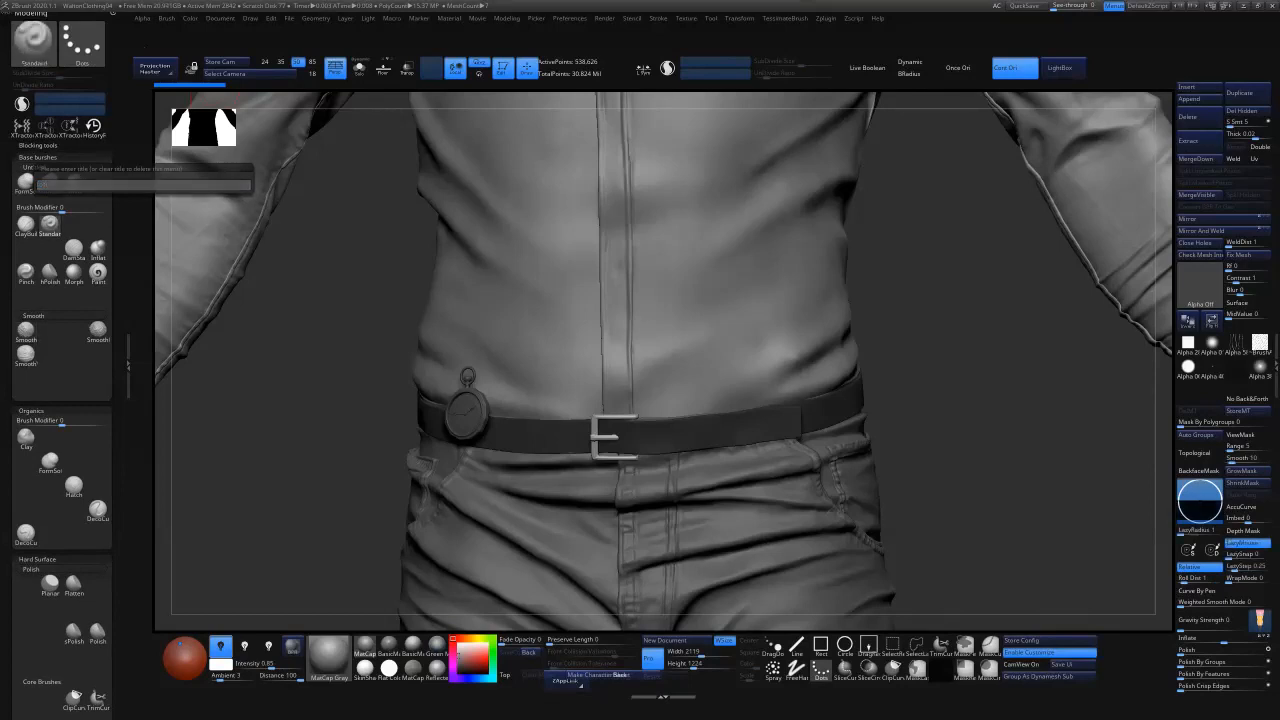
- Test collapsing and expanding the formbrushDemoMenu subpalette within the base brushes section
left_click(54, 167)
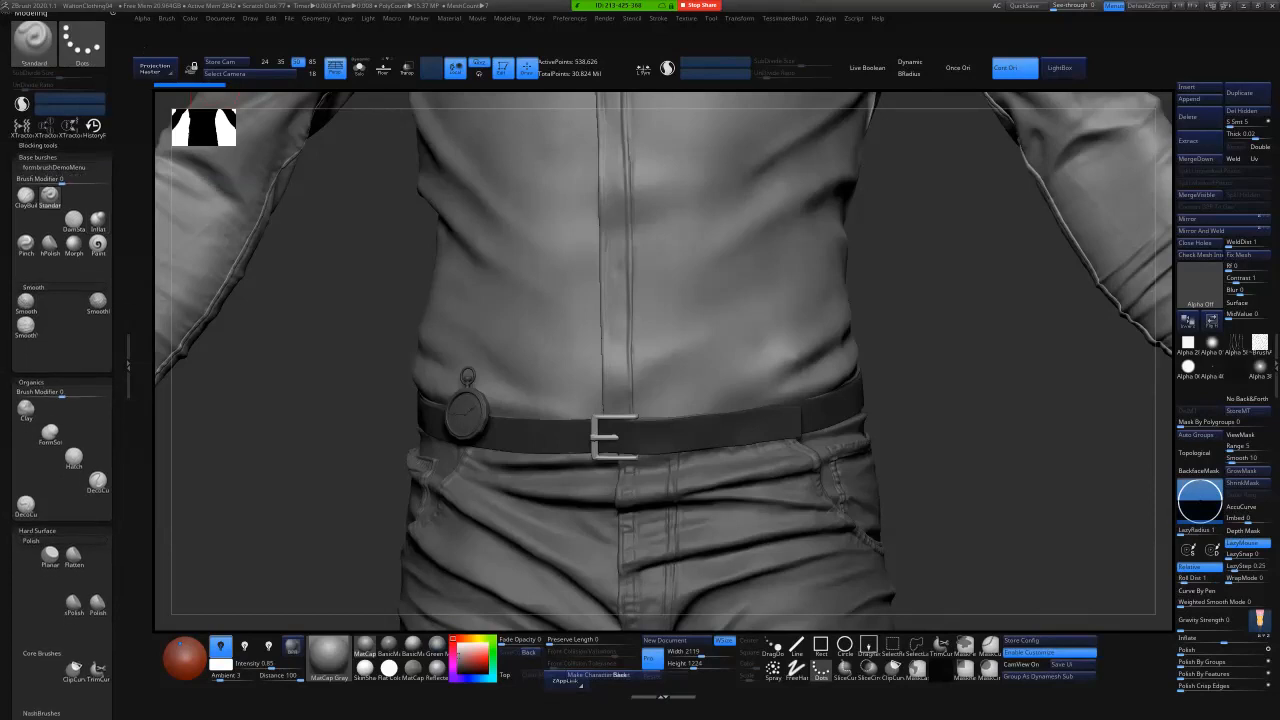
left_click(54, 167)
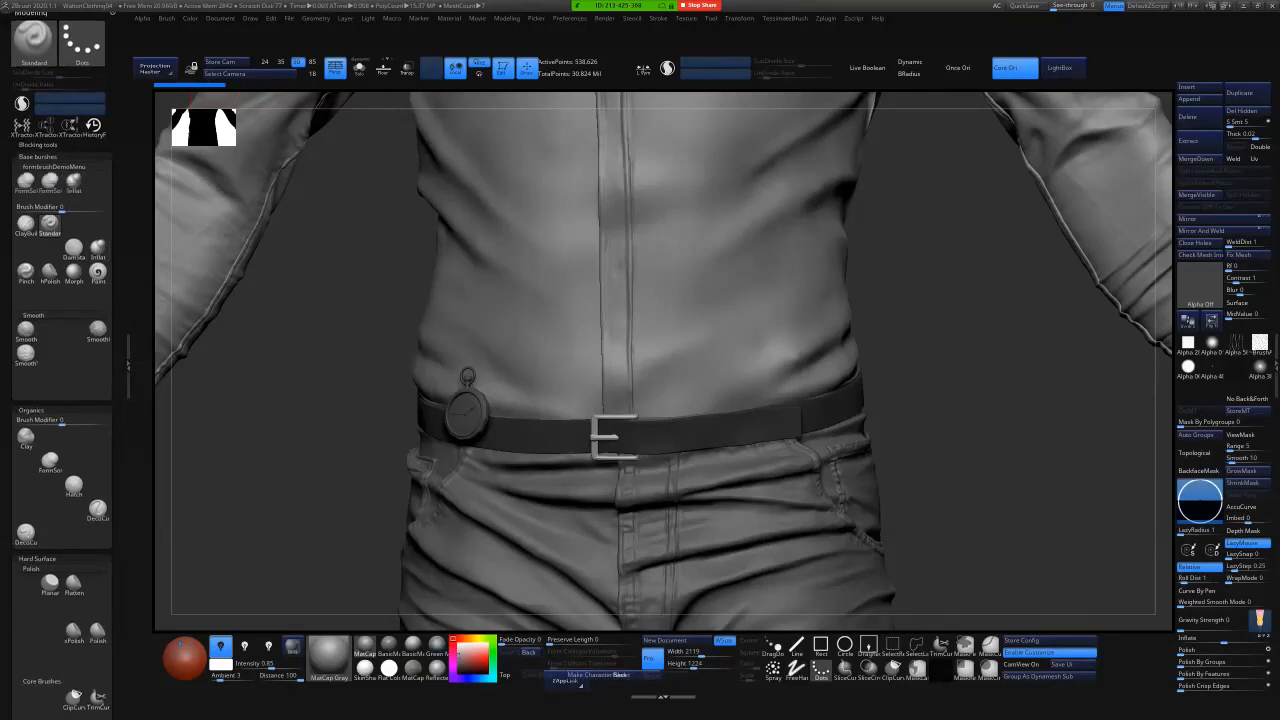
left_click(42, 157)
left_click(42, 157)
left_click(42, 157)
left_click(42, 157)
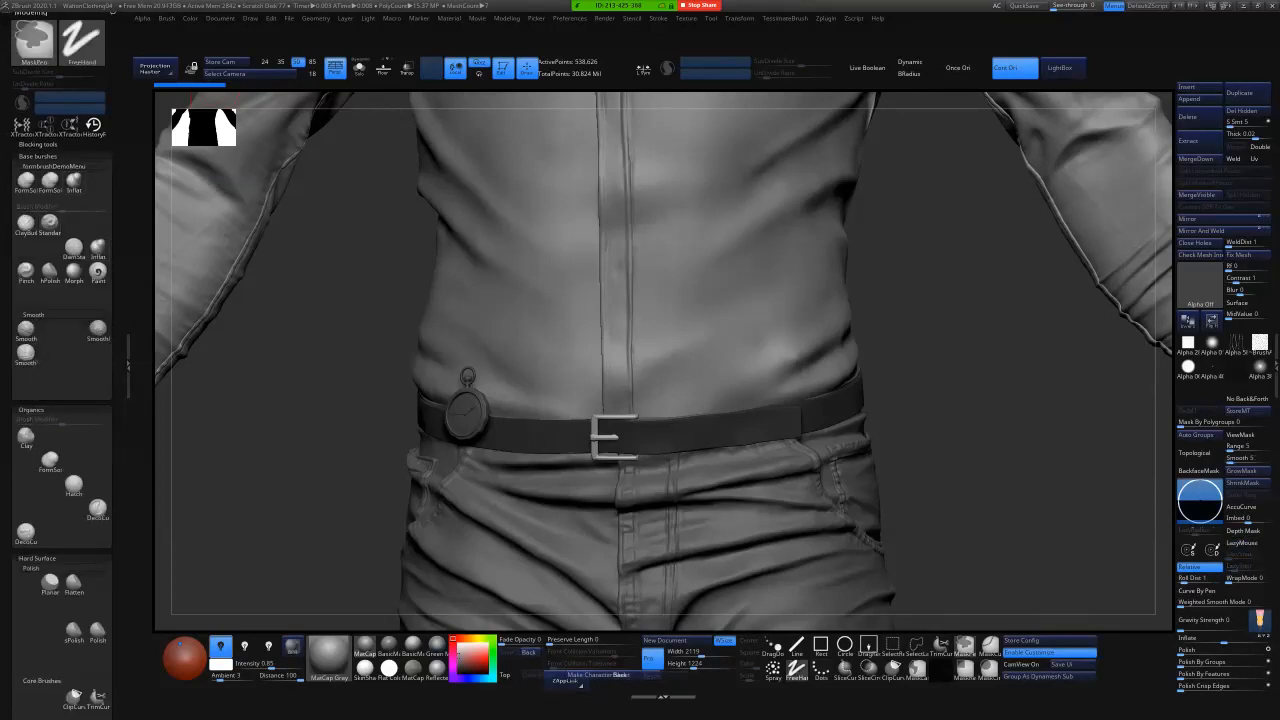
- Try to delete the formbrushDemoMenu subpalette from the base brushes section by clearing its title
left_click(54, 167, "ctrl")
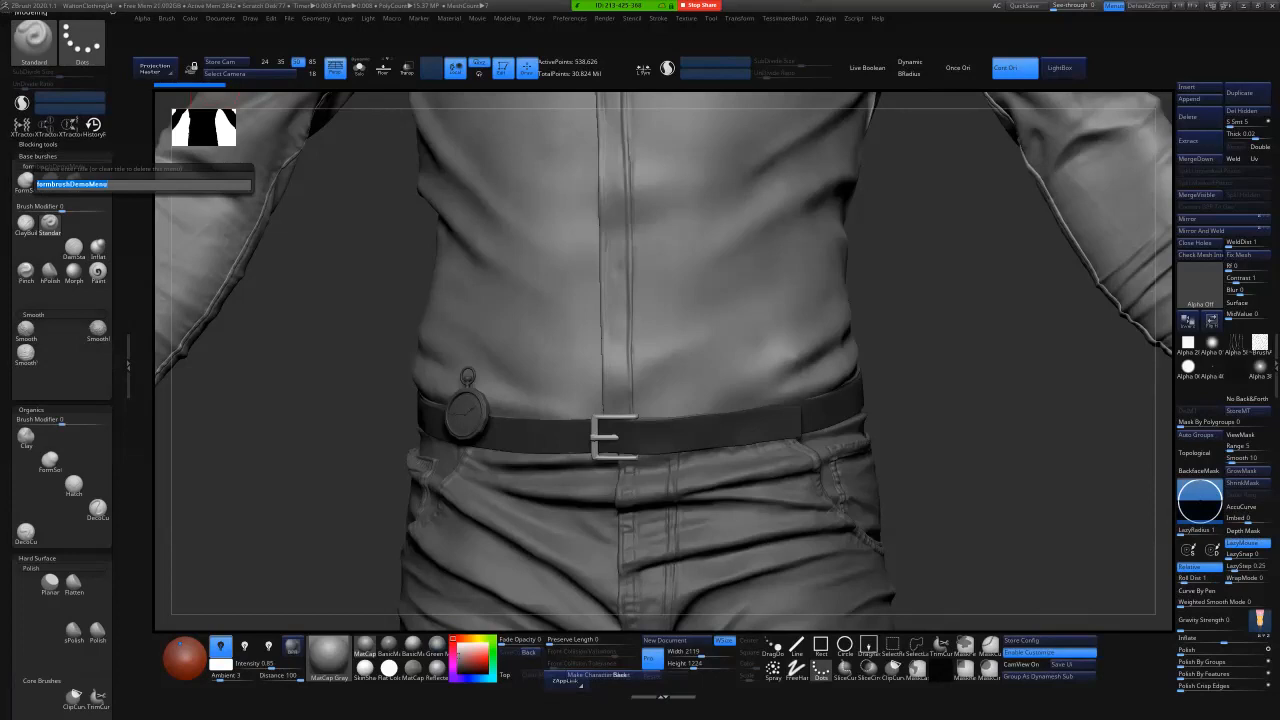
key("BackSpace")
key("Escape")
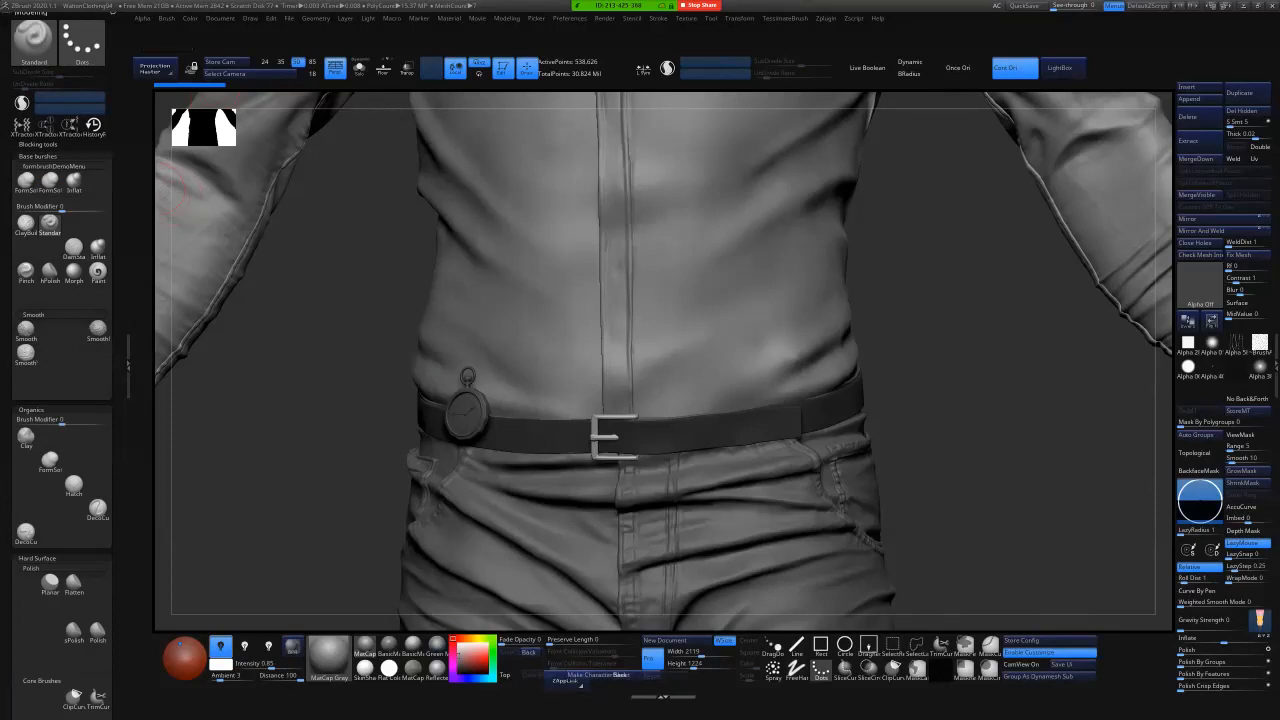
left_click(54, 167, "ctrl")
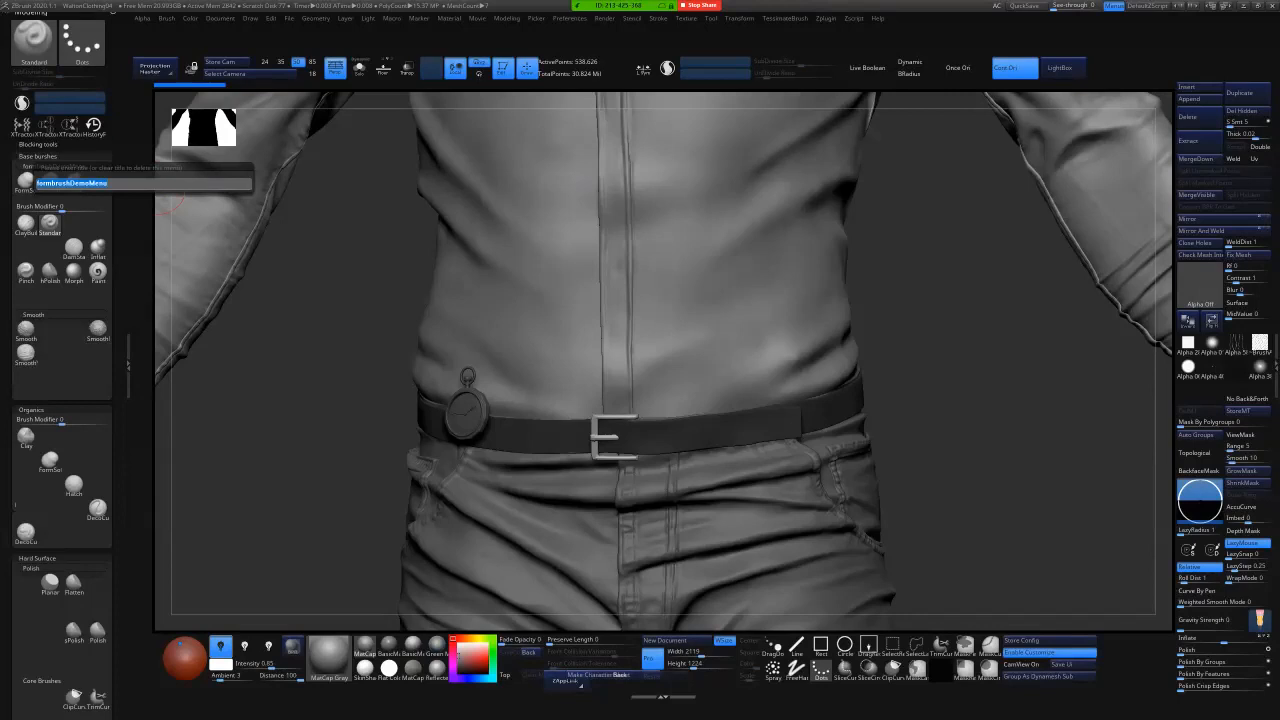
key("BackSpace")
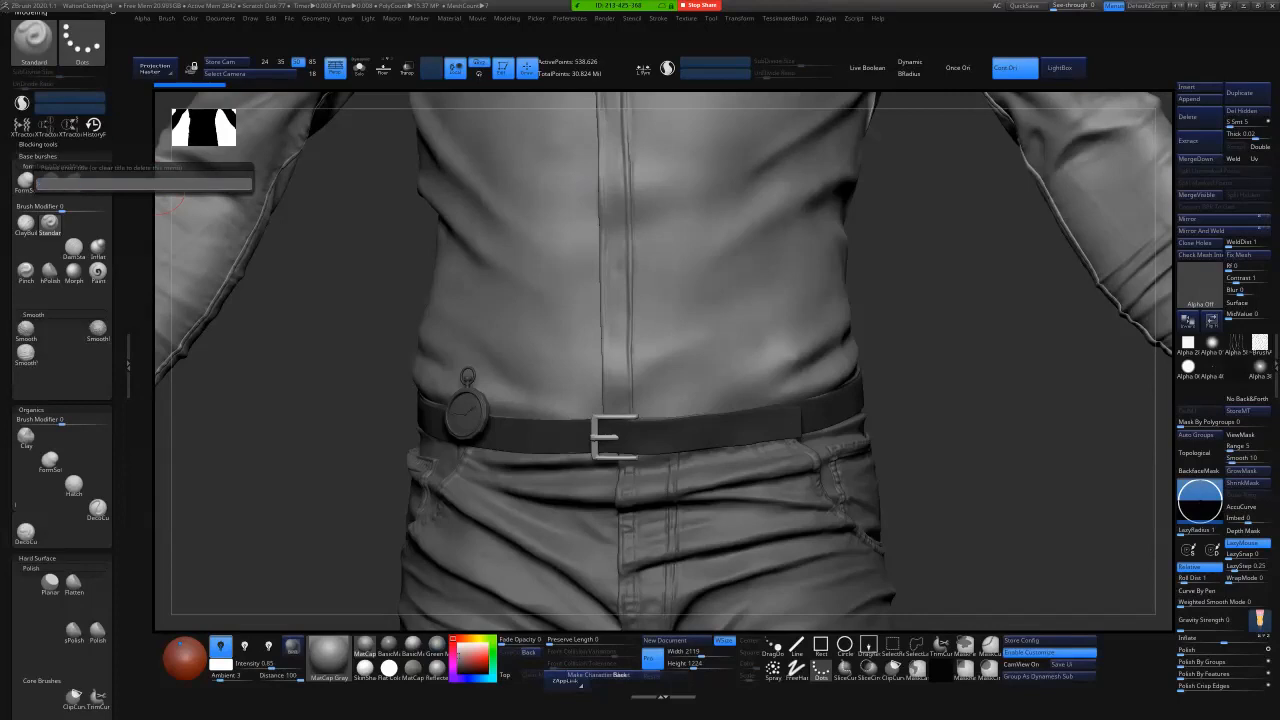
key("Escape")
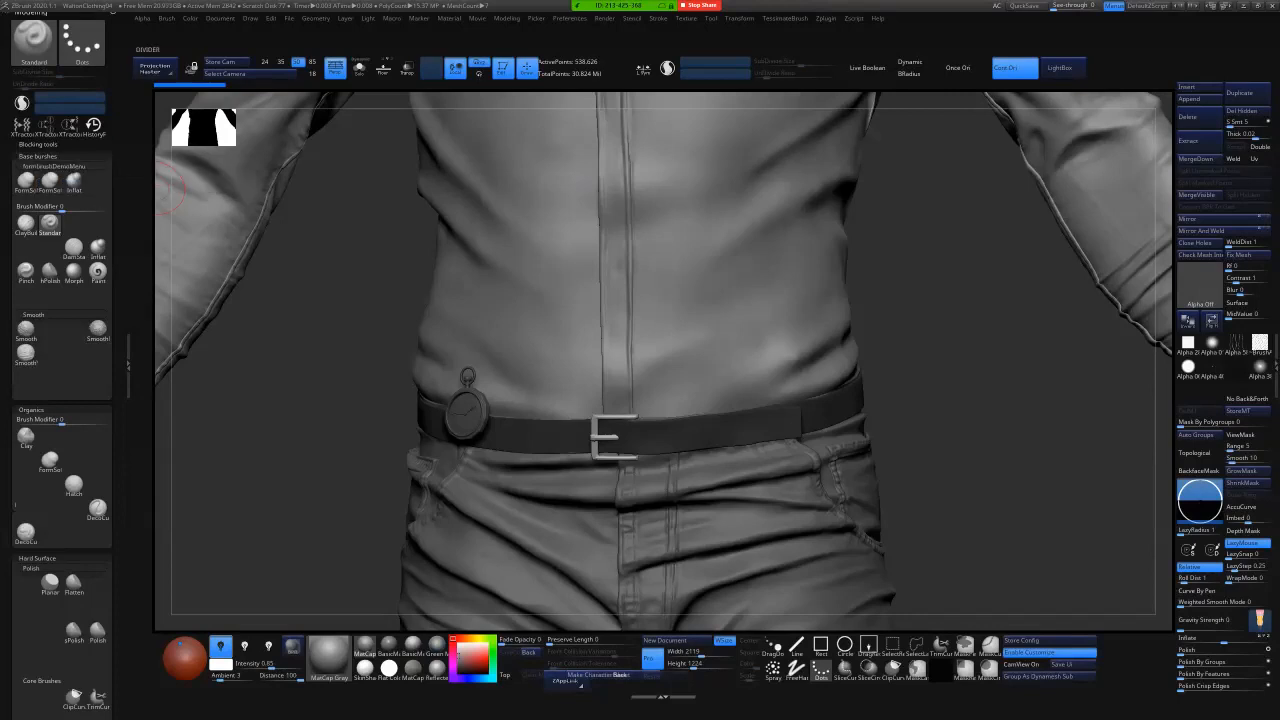
- Collapse and expand the formbrushDemoMenu subpalette, and retry removing it with an empty title
left_click(54, 167)
left_click(54, 167)
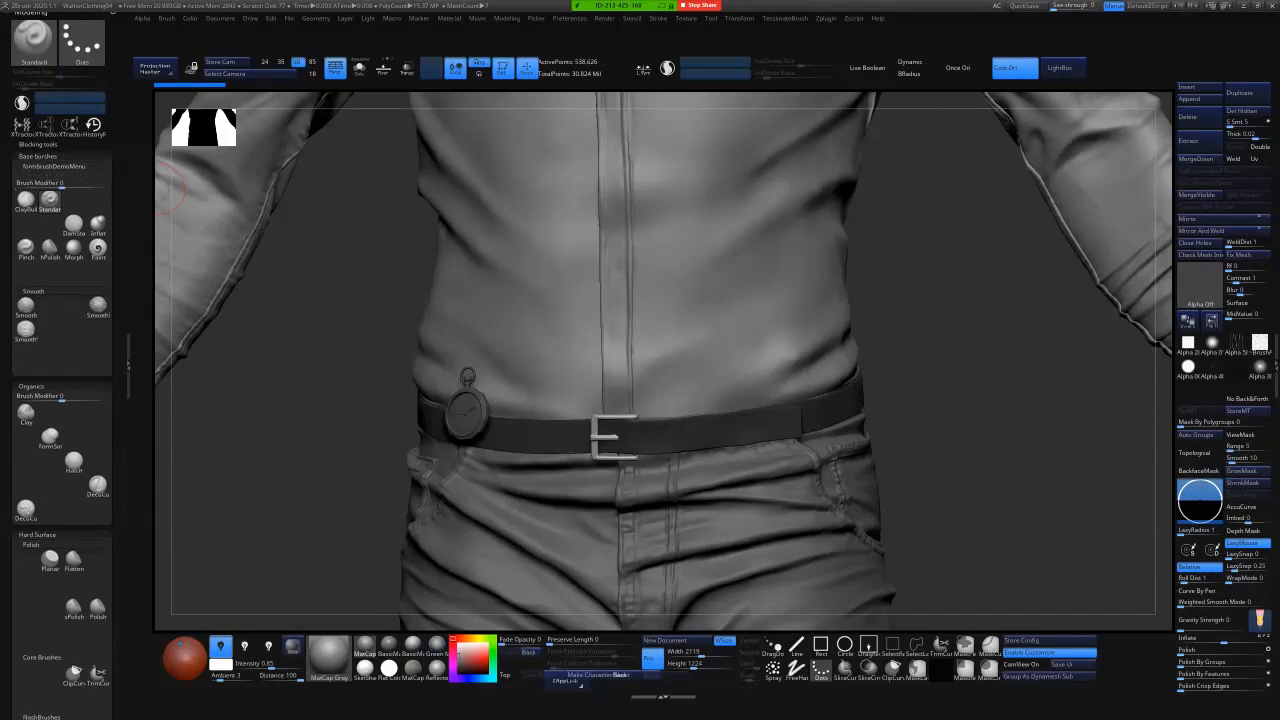
left_click(54, 167, "ctrl")
key("BackSpace")
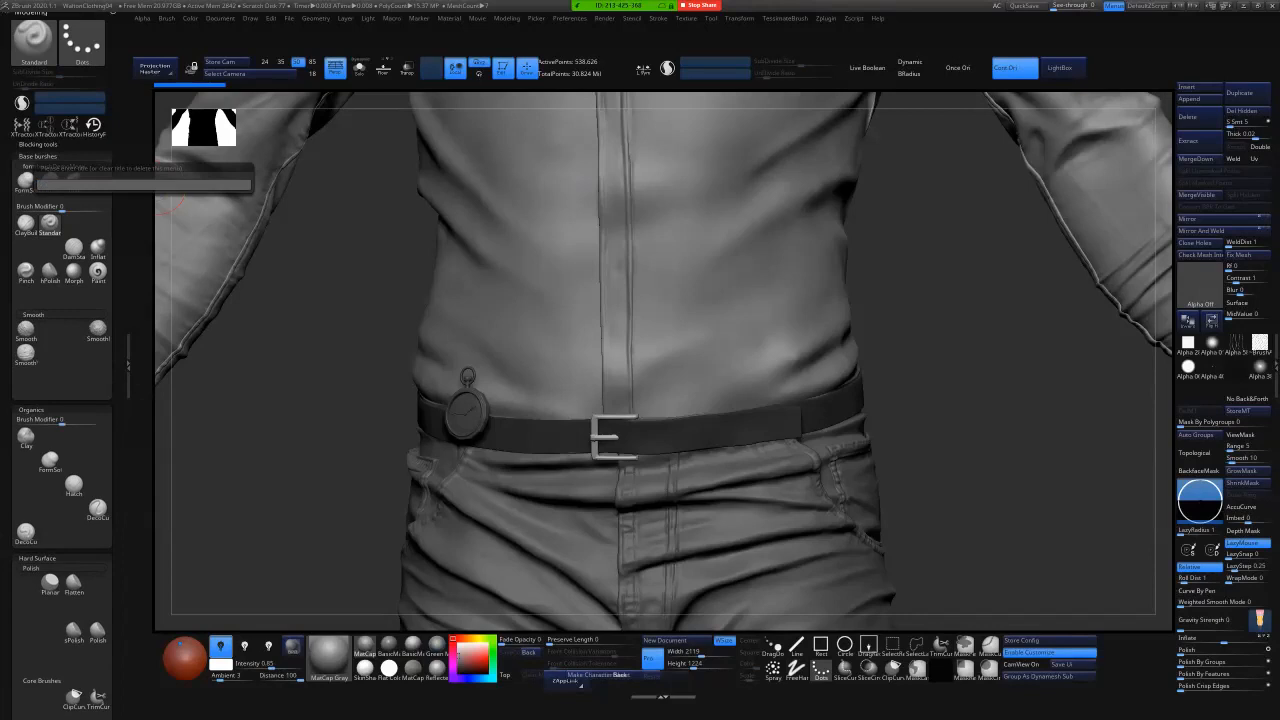
key("Escape")
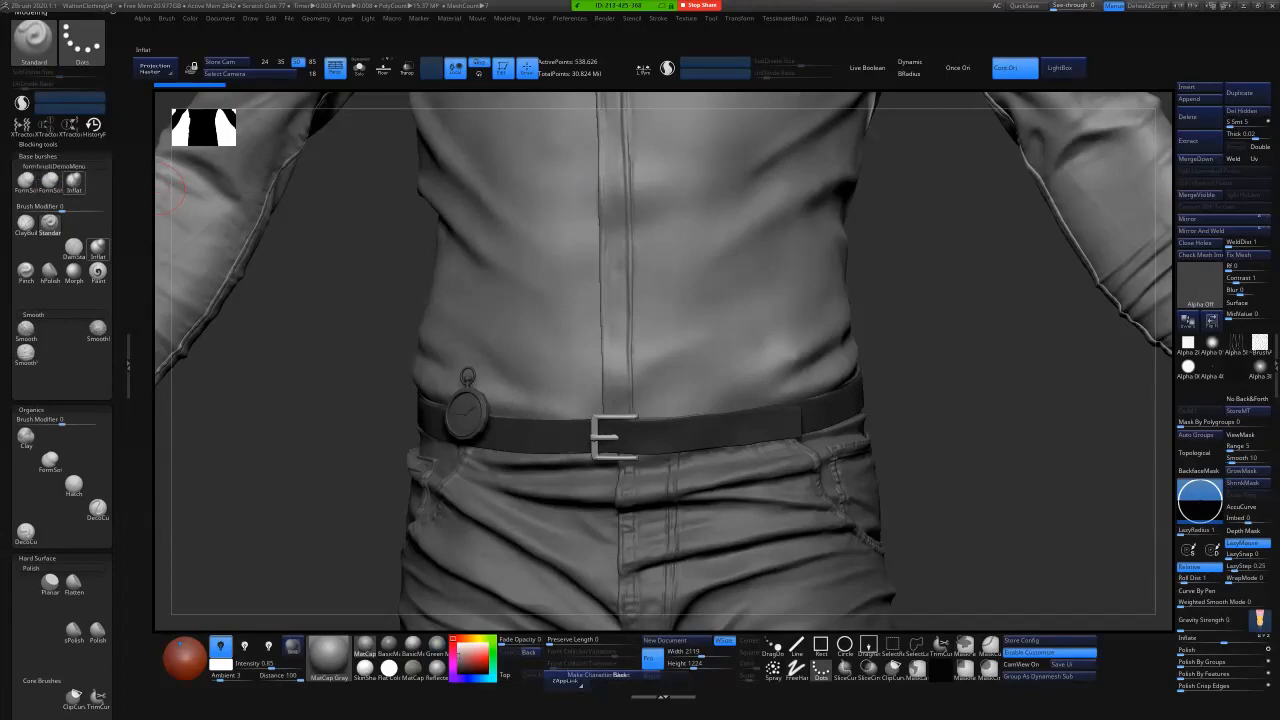
left_click(54, 167, "ctrl")
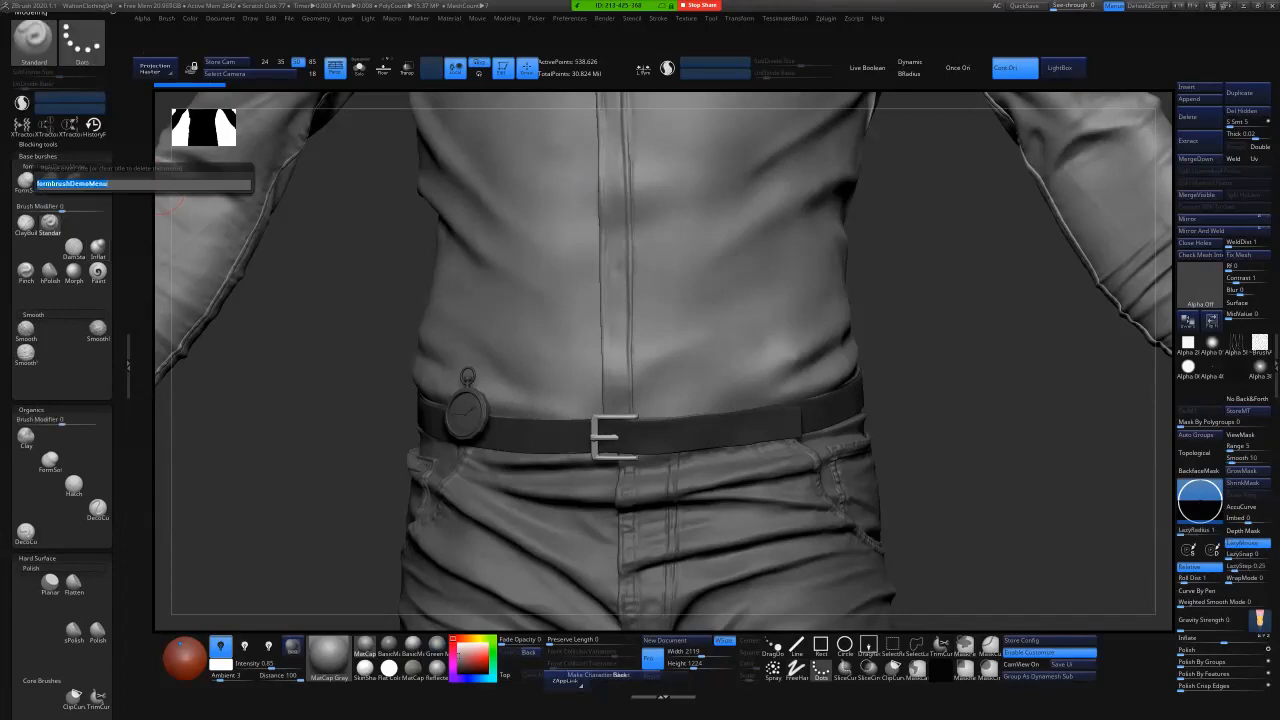
key("BackSpace")
key("Return")
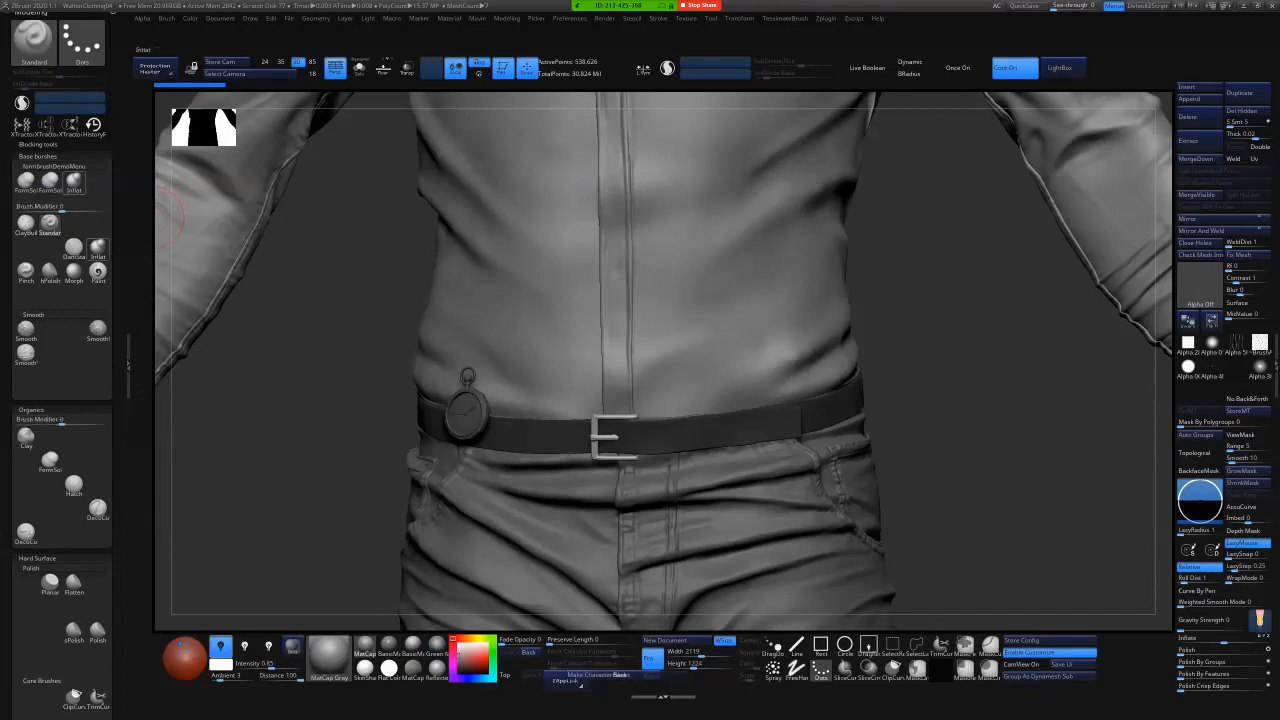
left_click(54, 167, "ctrl")
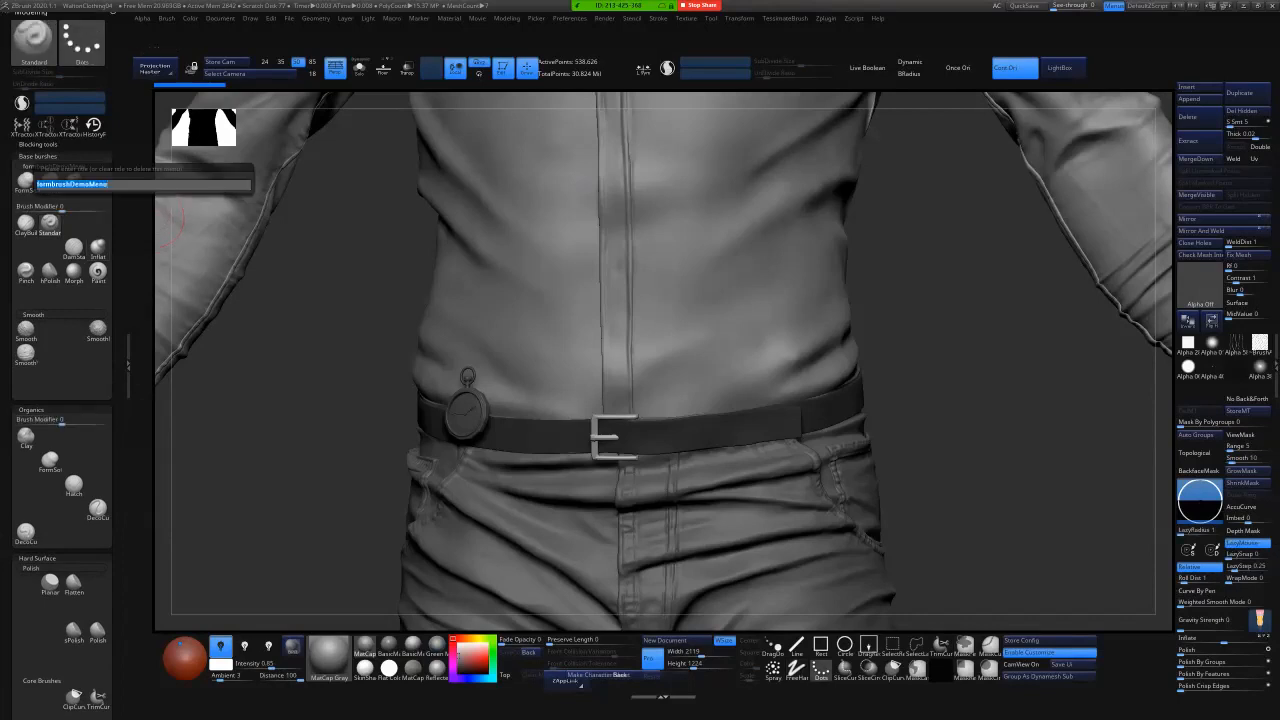
key("Return")
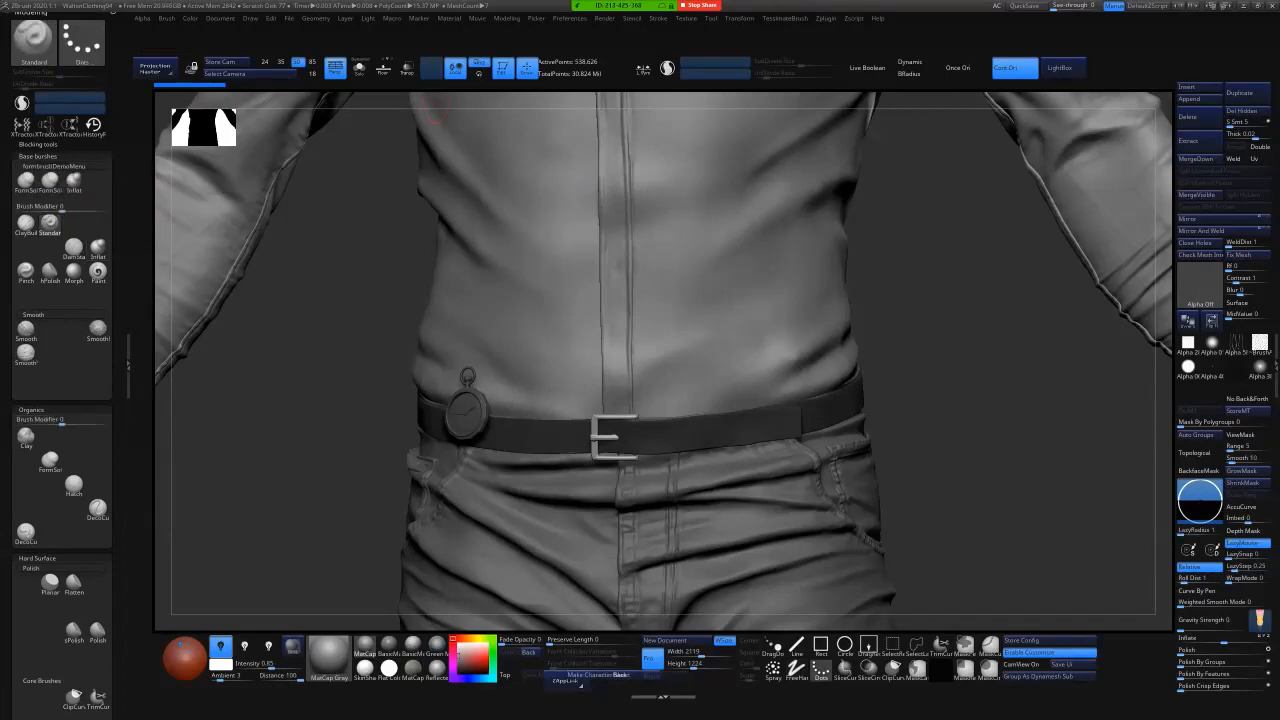
left_click(449, 18)
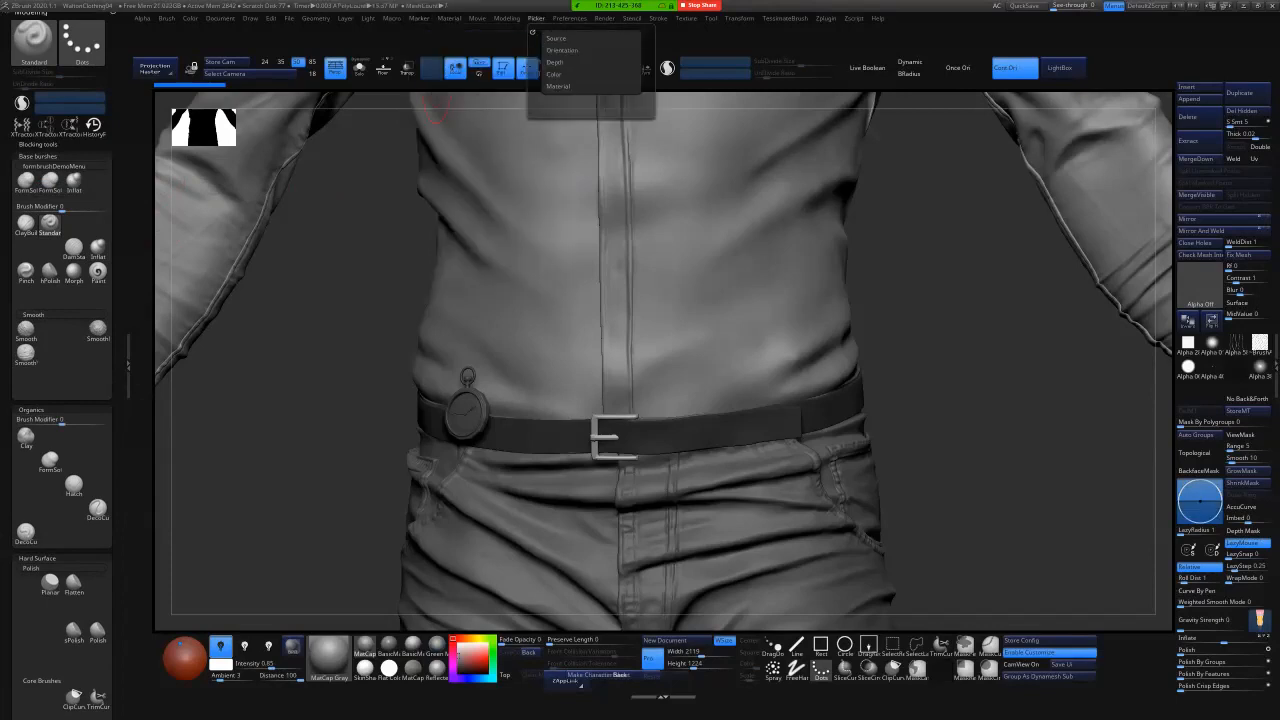
mouse_move(565, 20)
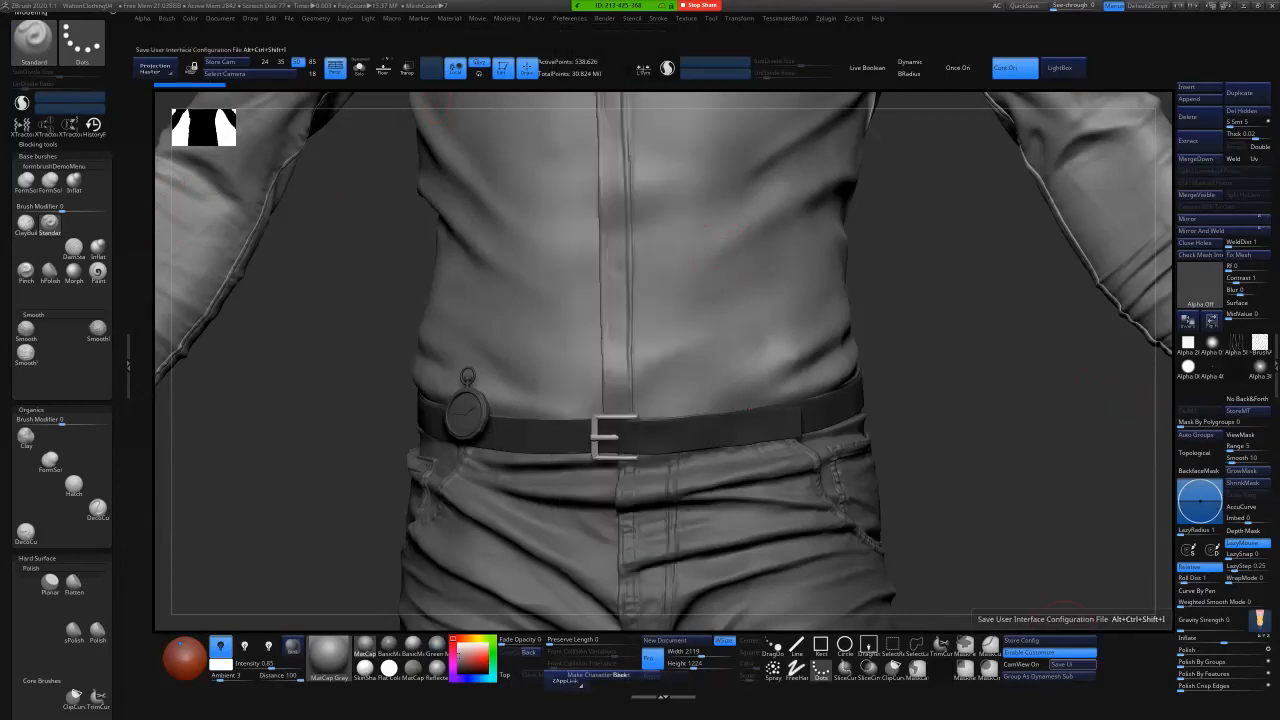
left_click(507, 19)
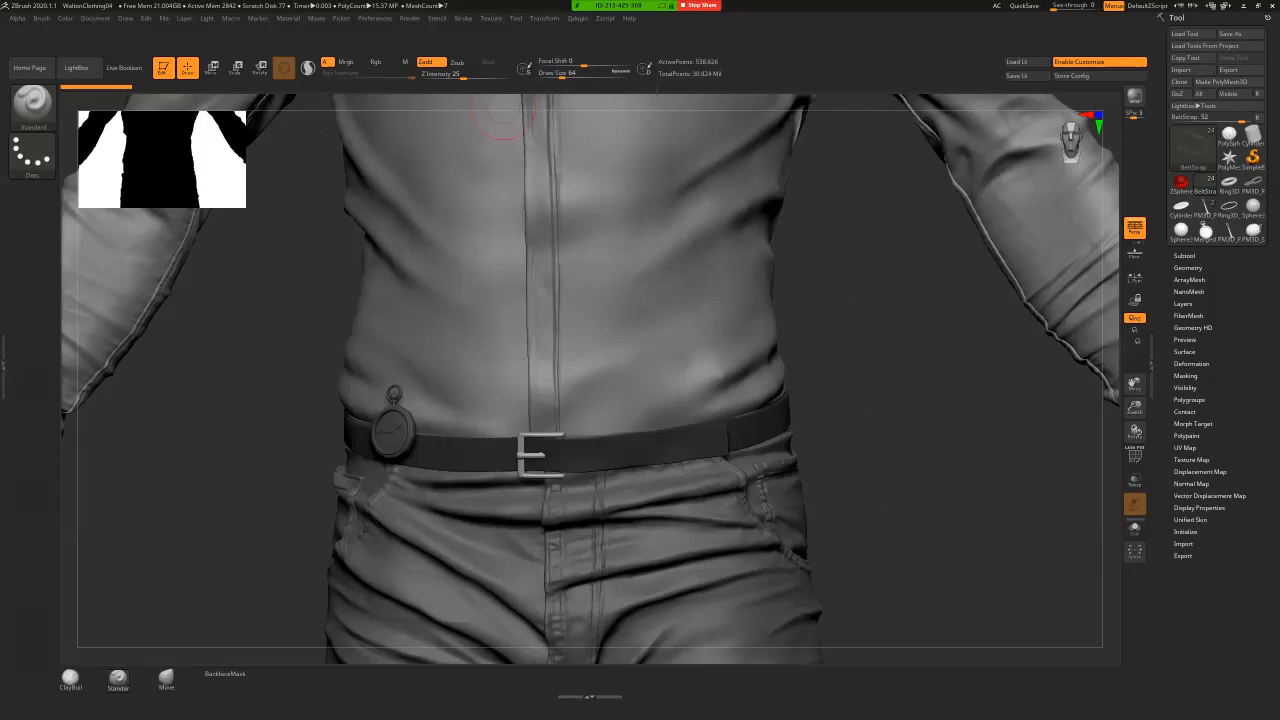
- Load the custom interface layout from the configuration file CustomUserInterface2020.cfg
mouse_move(409, 18)
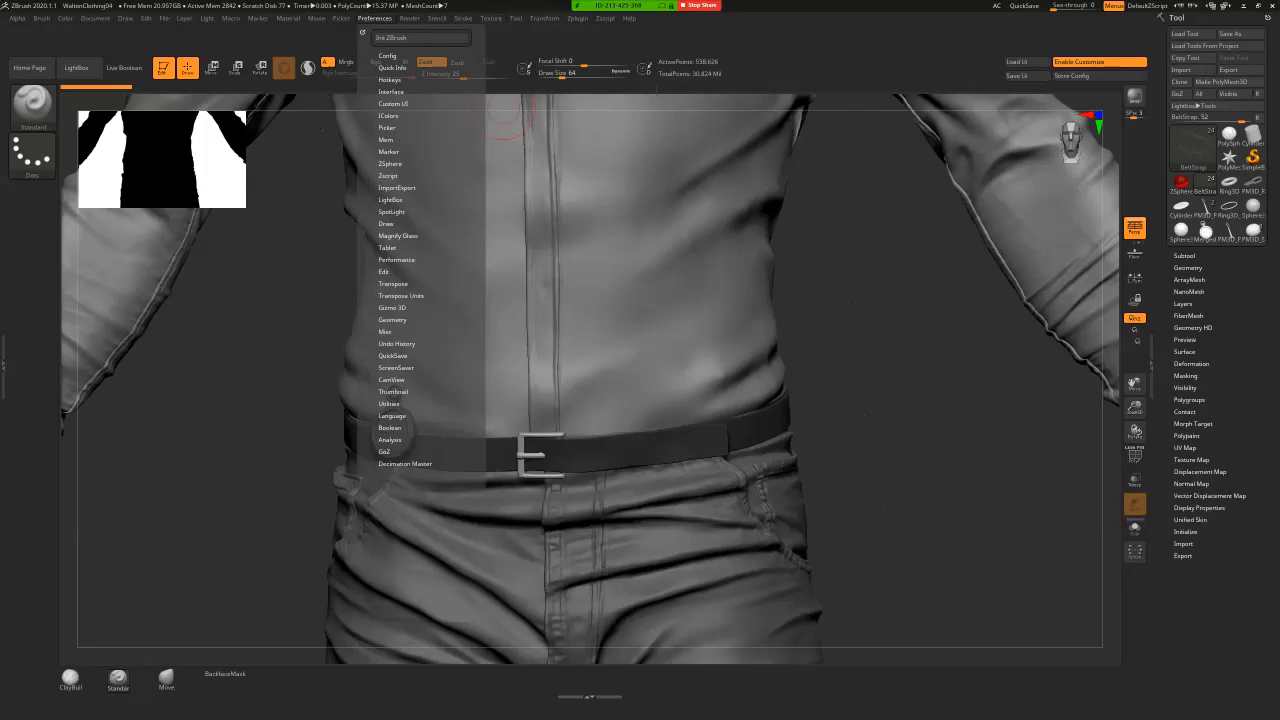
left_click(387, 56)
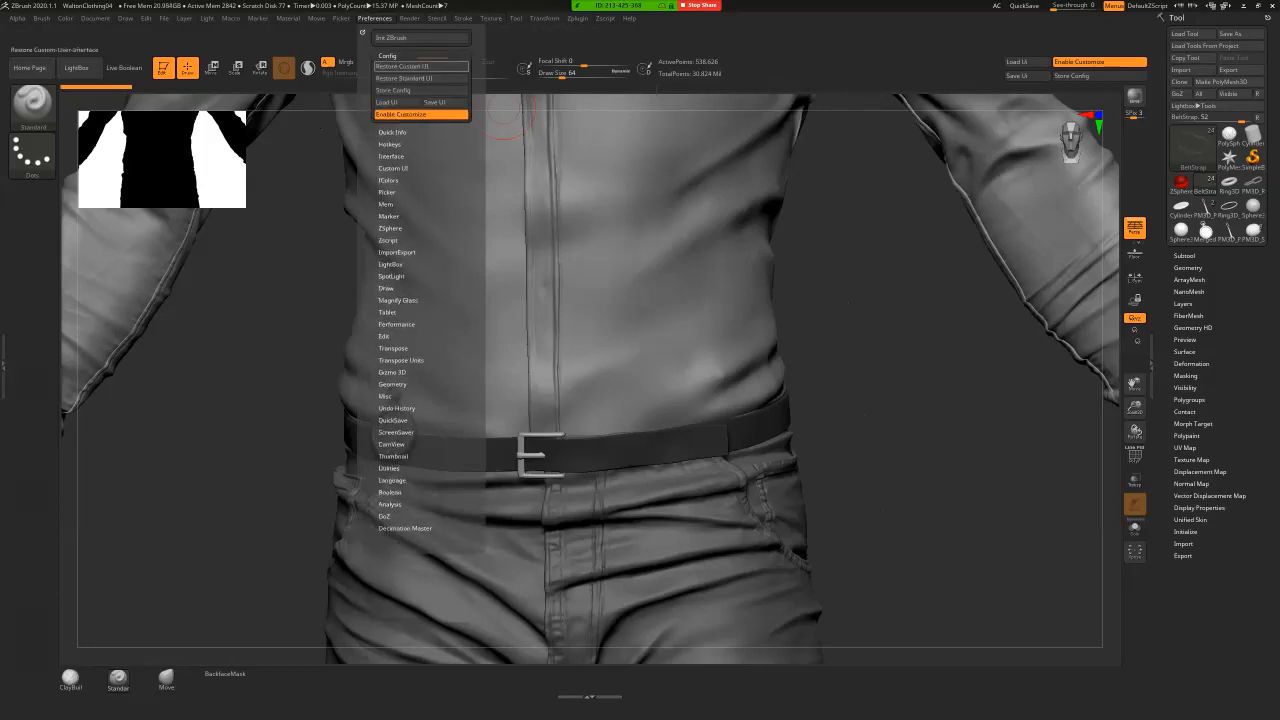
left_click(386, 102)
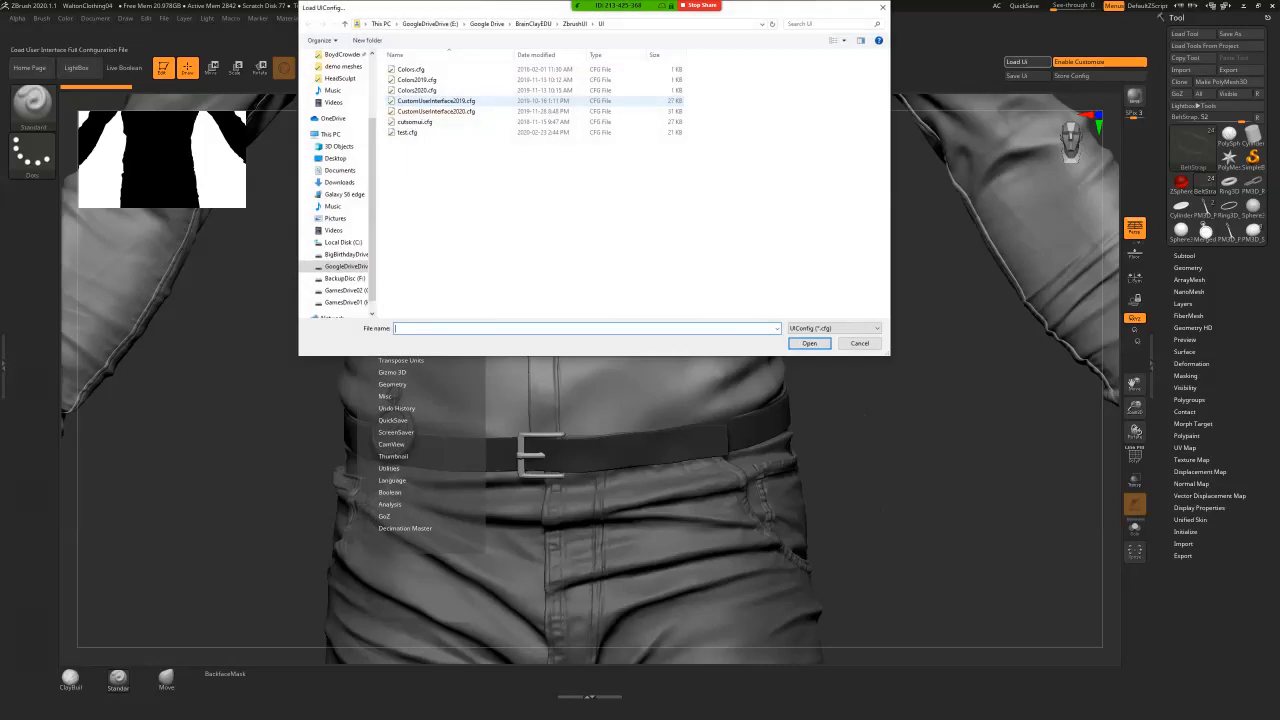
left_click(436, 111)
left_click(809, 343)
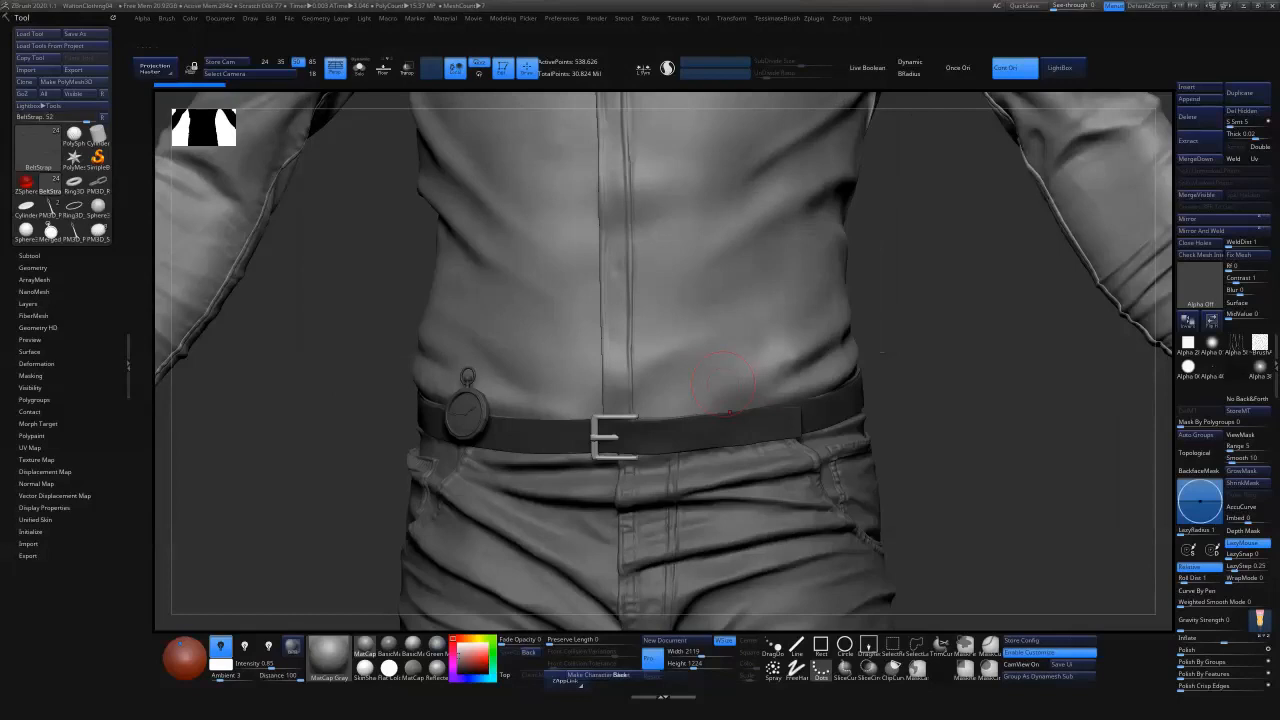
- Turn off Auto Collapse in the interface's palette preferences, and try One Open Subpalette on before leaving it off
left_click(569, 18)
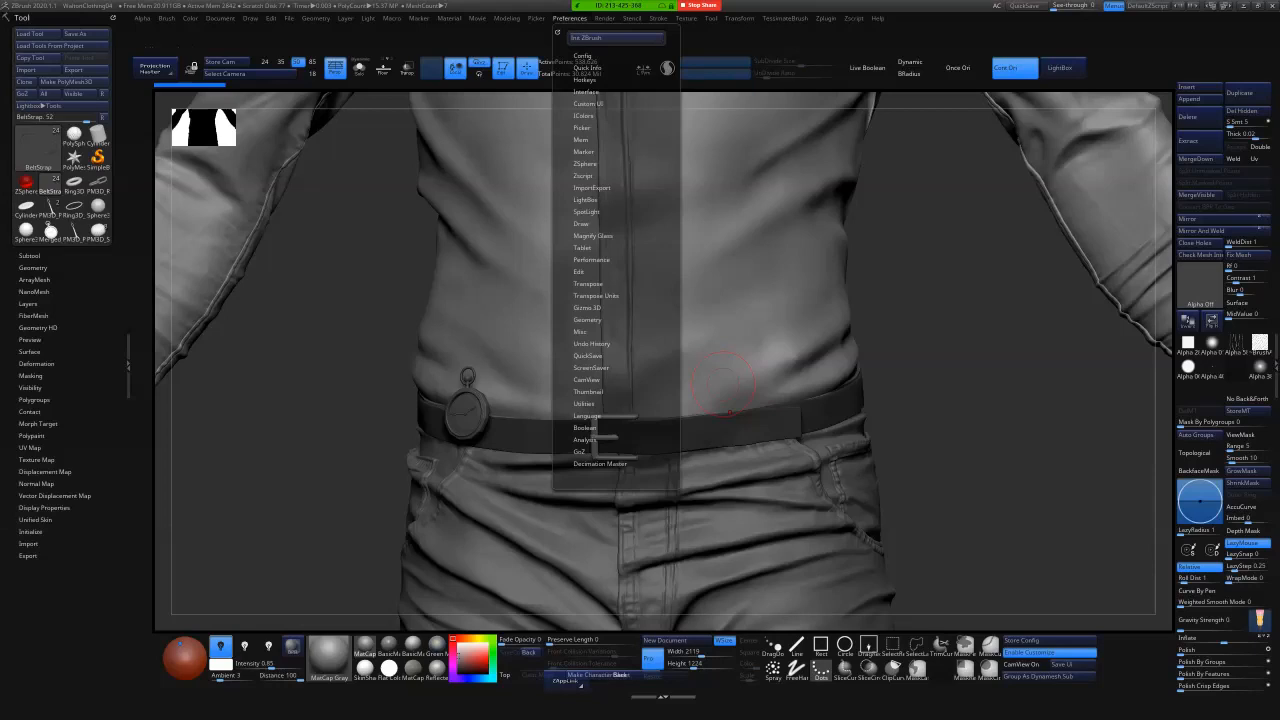
left_click(586, 92)
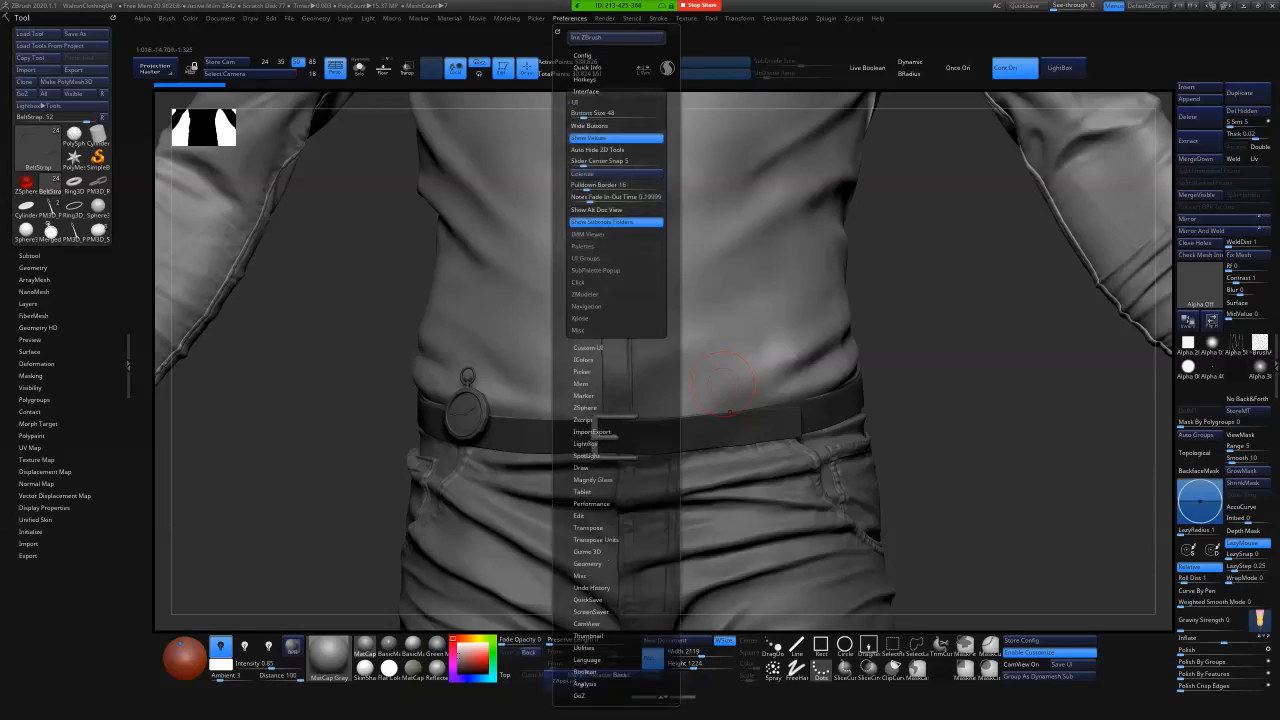
left_click(583, 247)
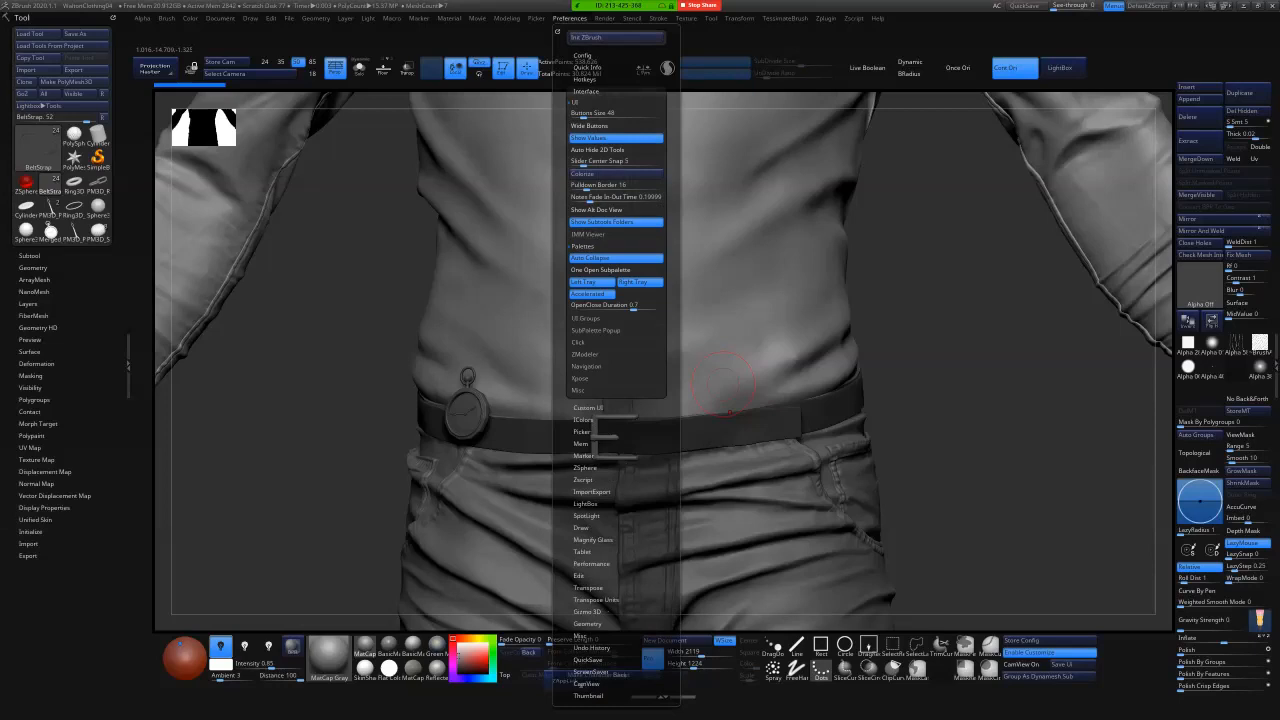
left_click(590, 257)
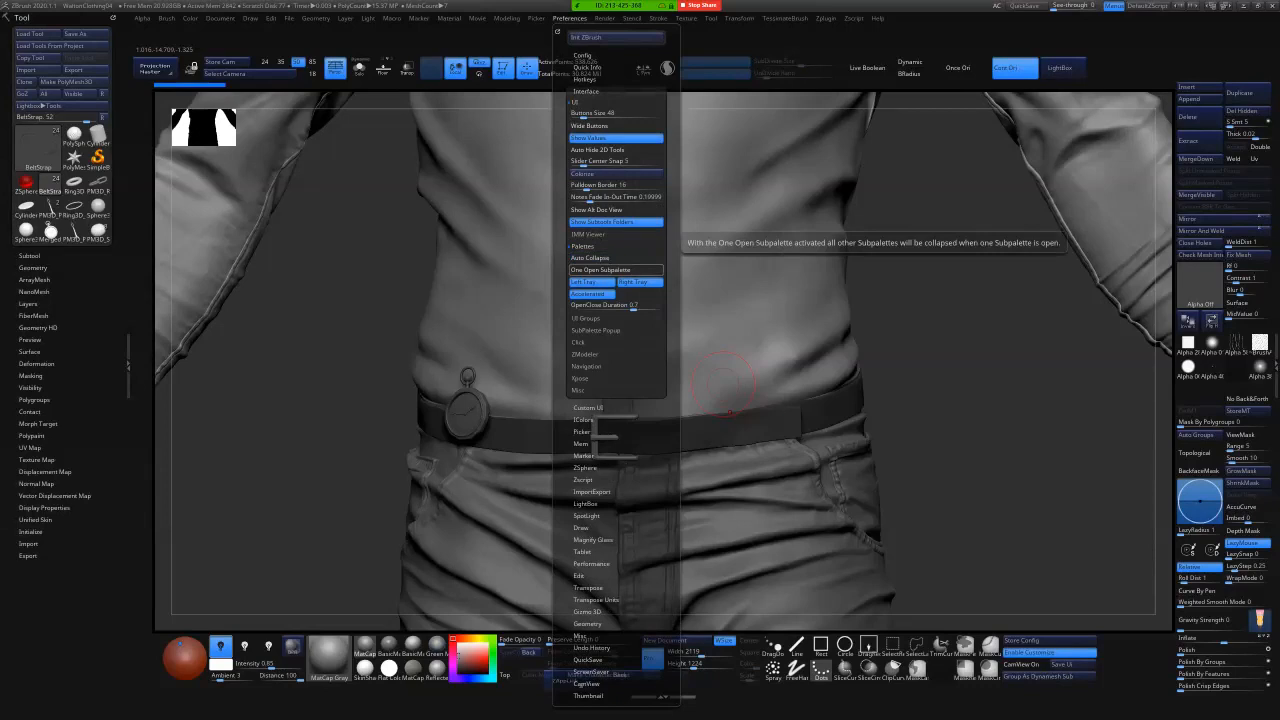
left_click(600, 269)
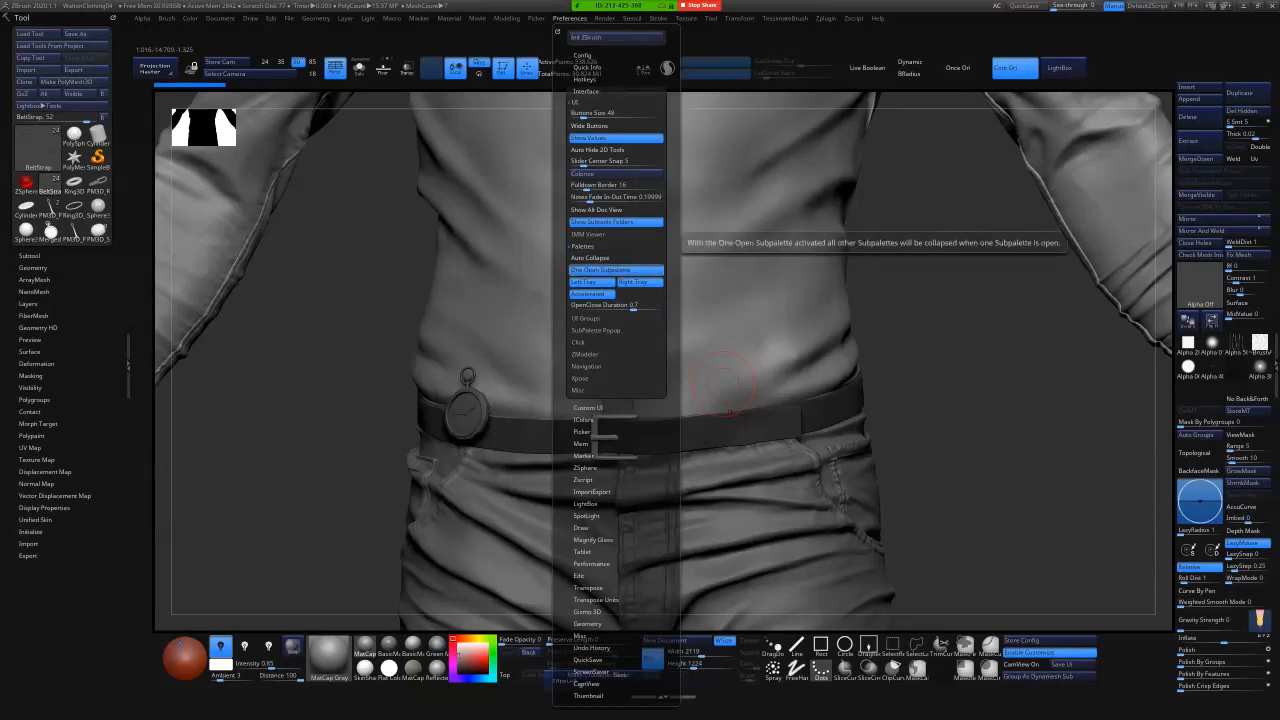
left_click(600, 269)
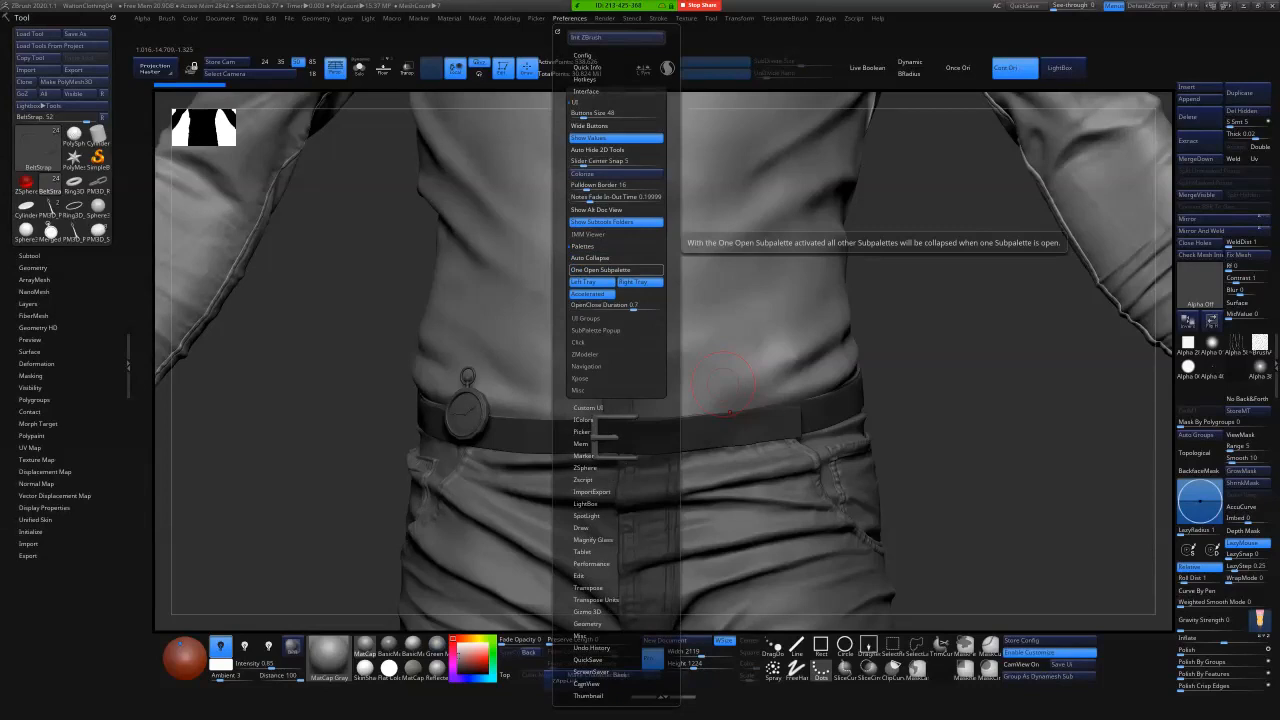
- Store the current interface configuration as the startup default and dismiss the notice
left_click(570, 18)
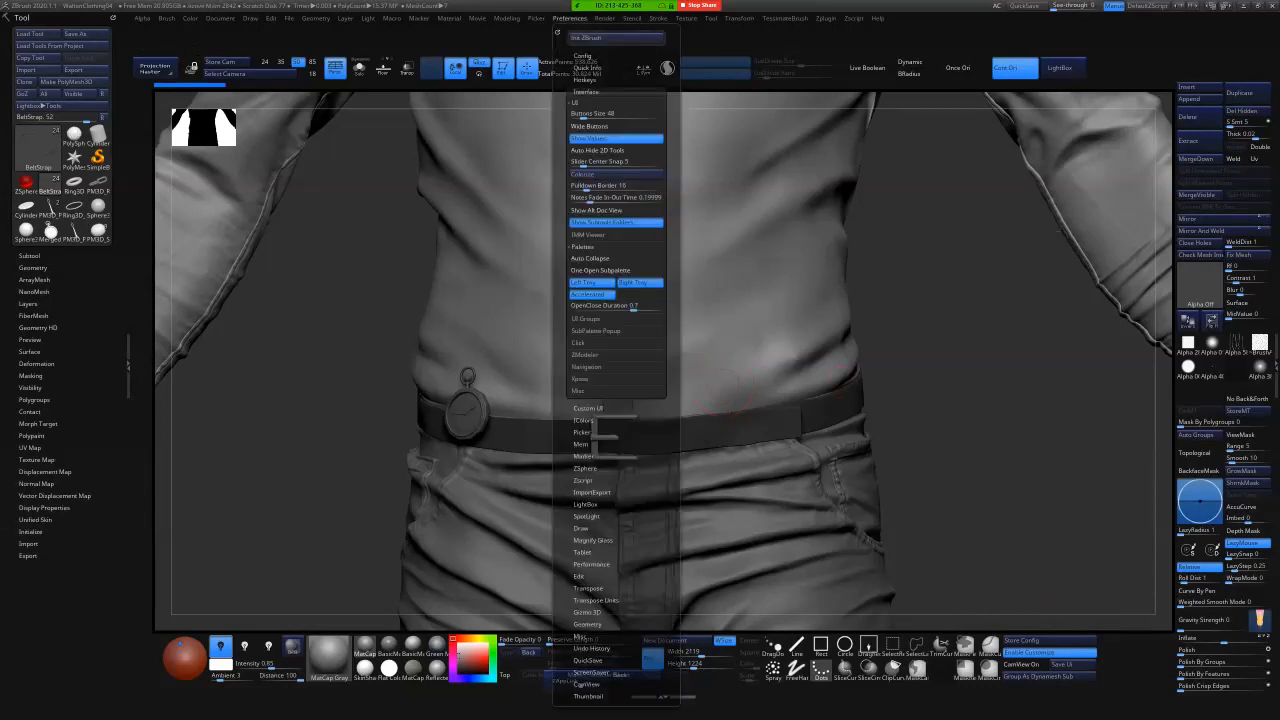
left_click(582, 55)
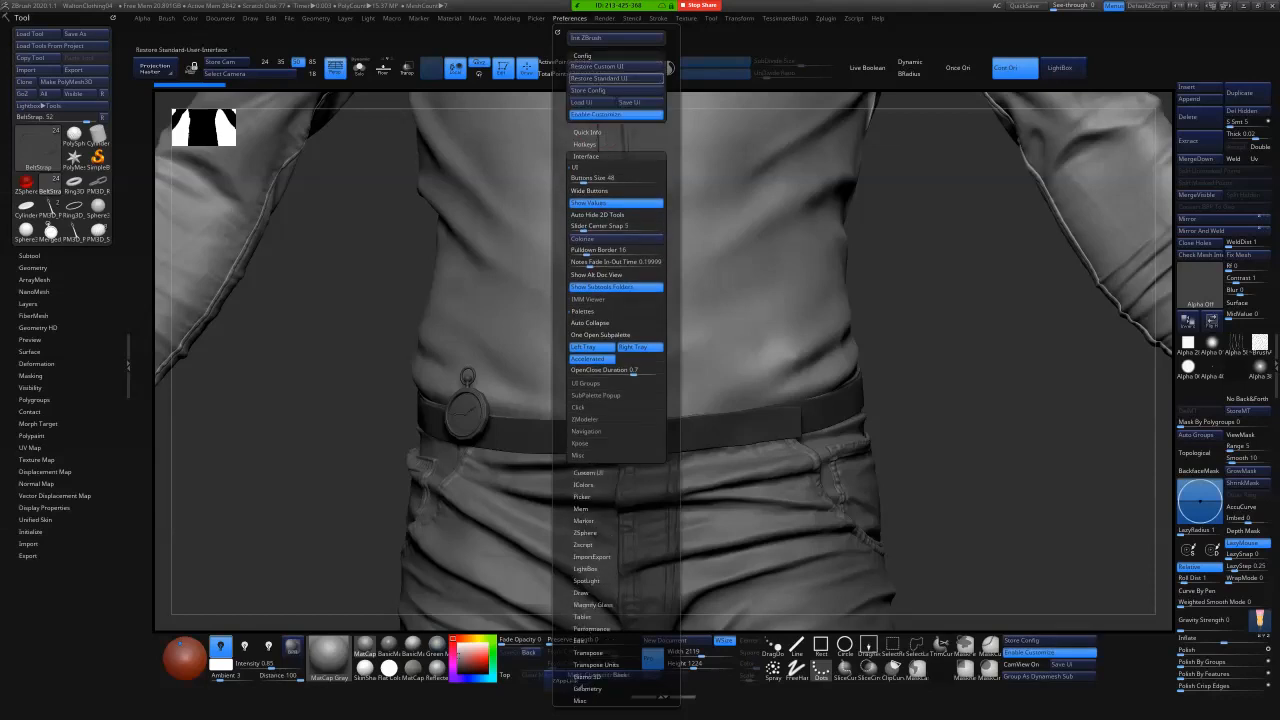
left_click(600, 90)
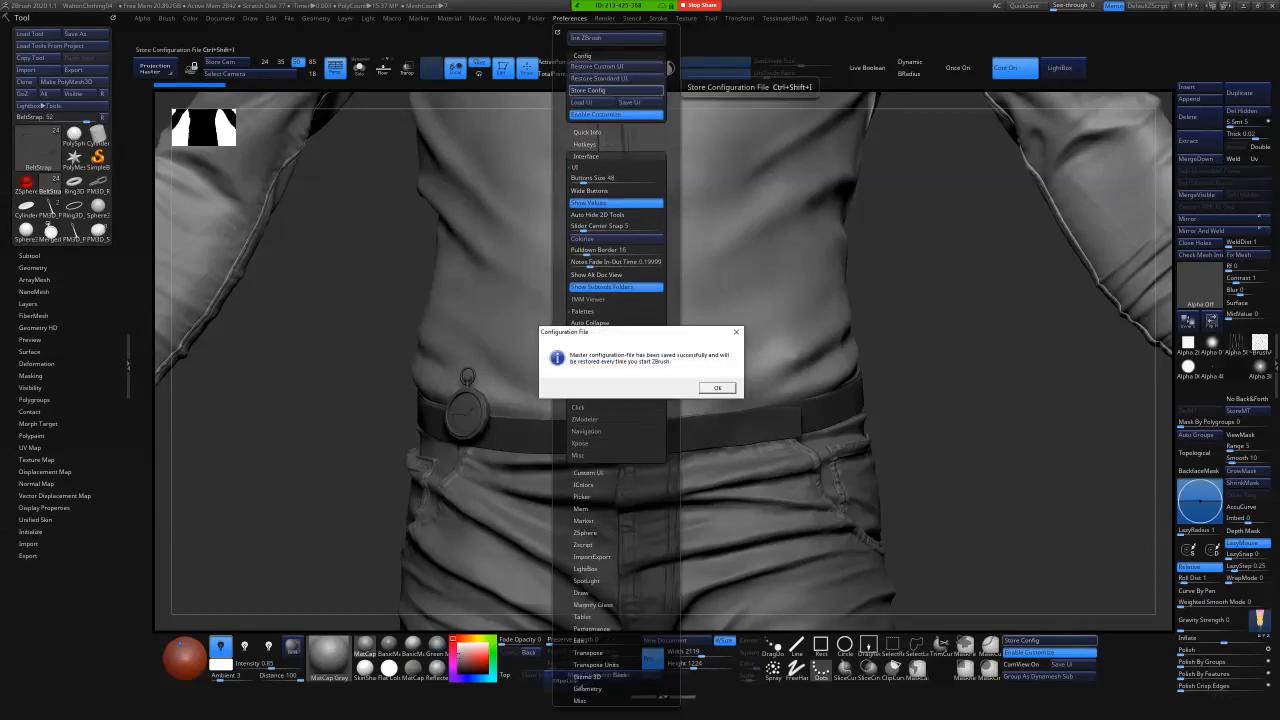
left_click(717, 388)
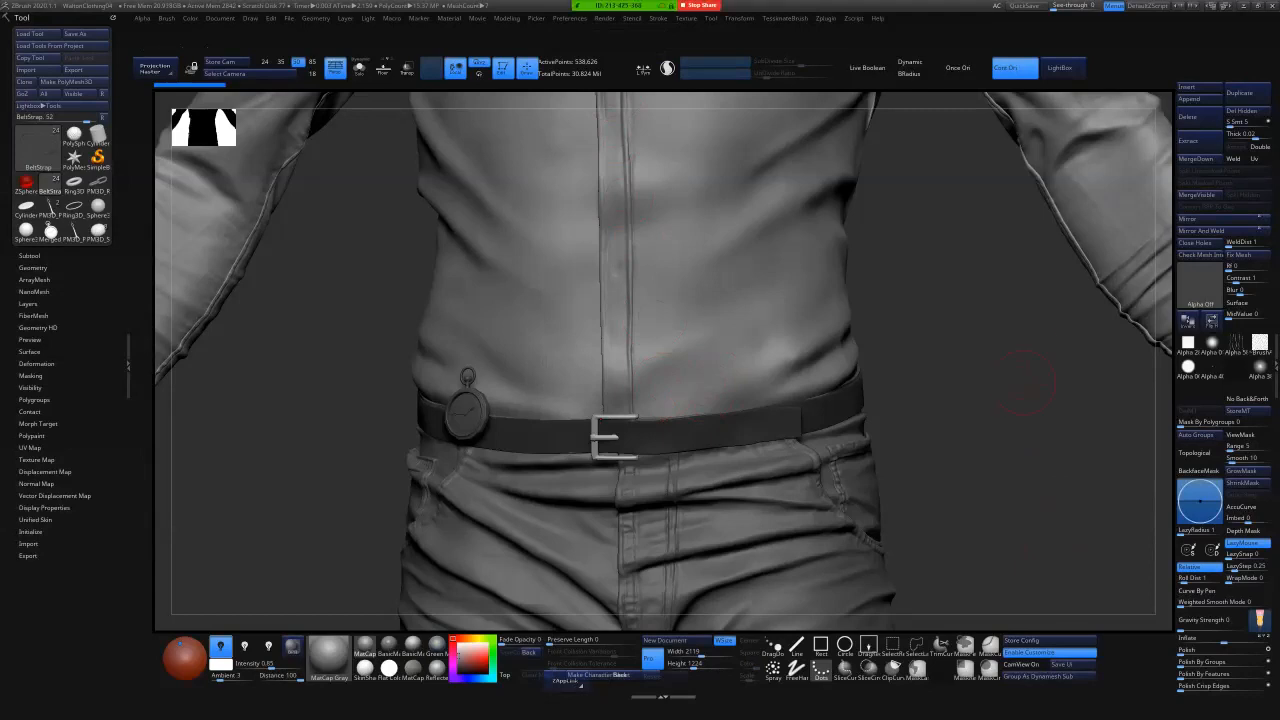
- Call up the quick-access brush and colour pop-up at several places around the canvas to examine it
key("space")
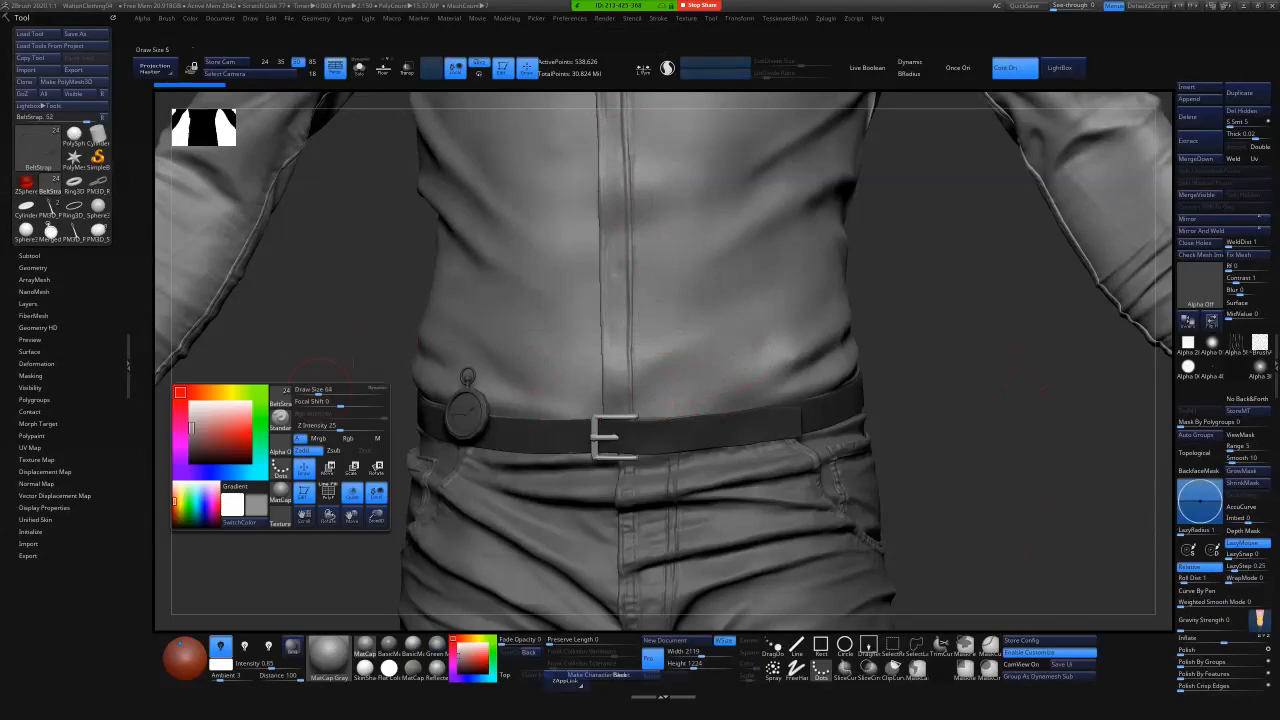
key("space")
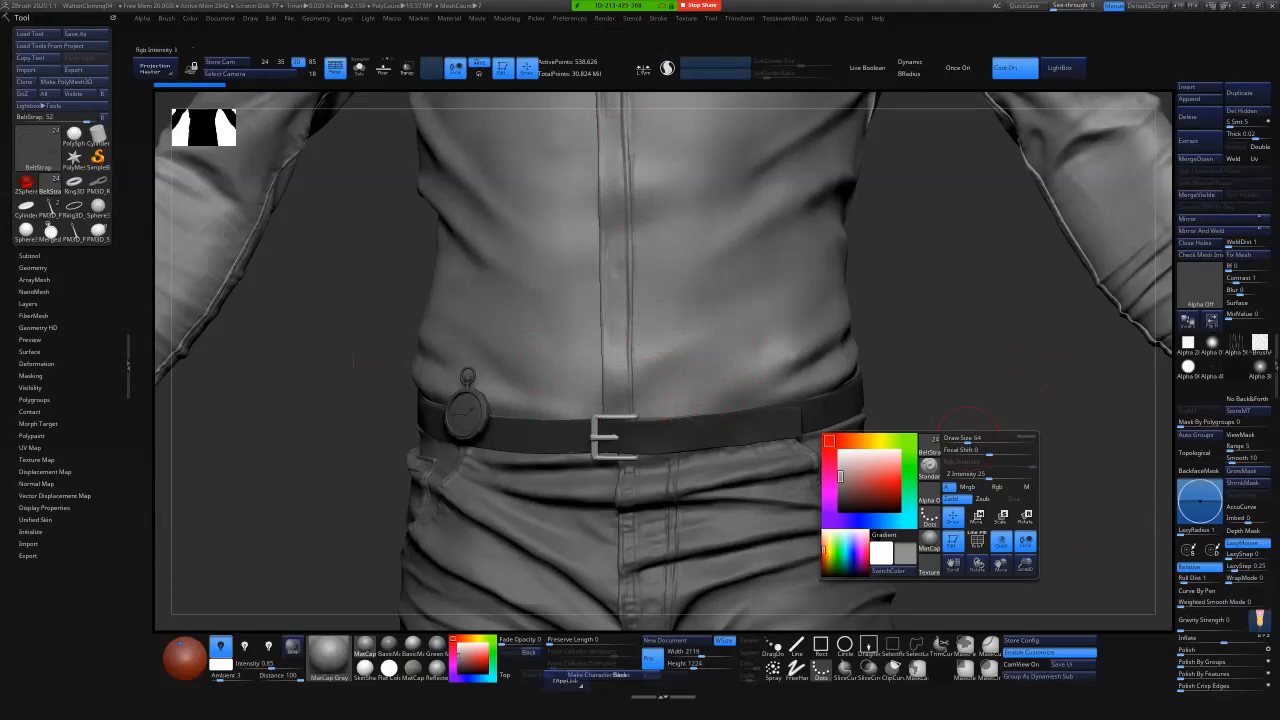
key("space")
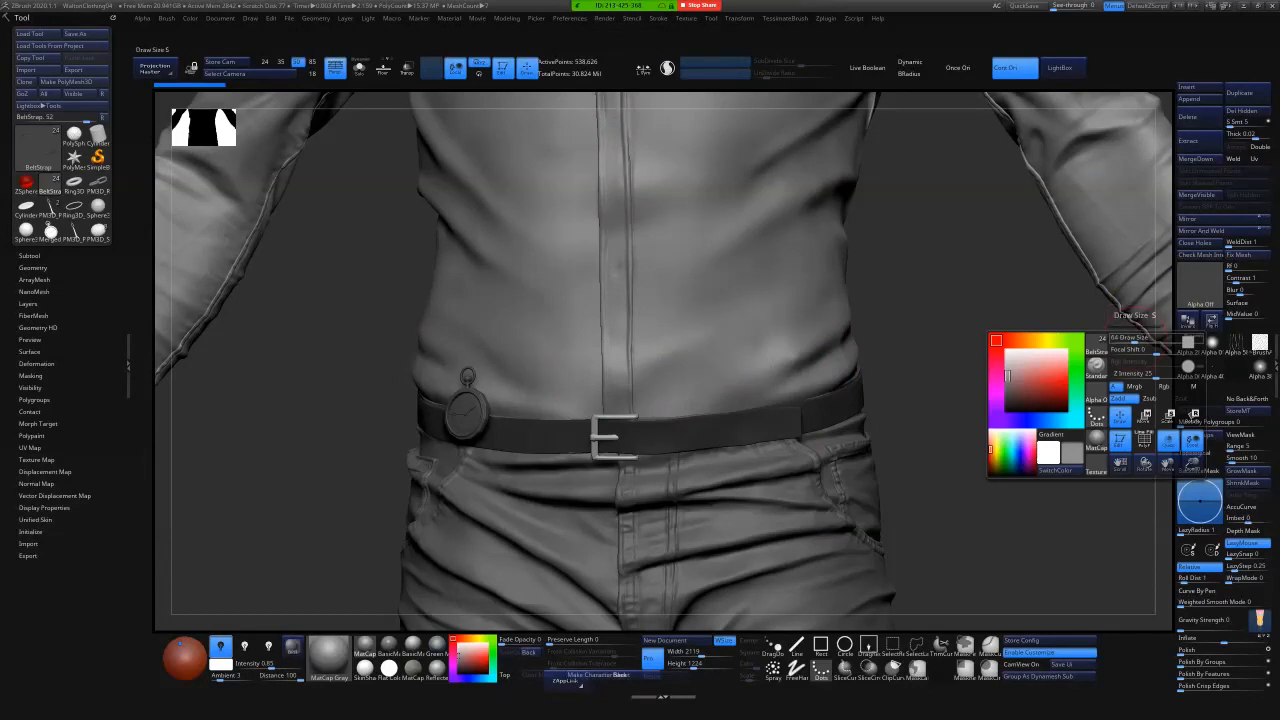
key("space")
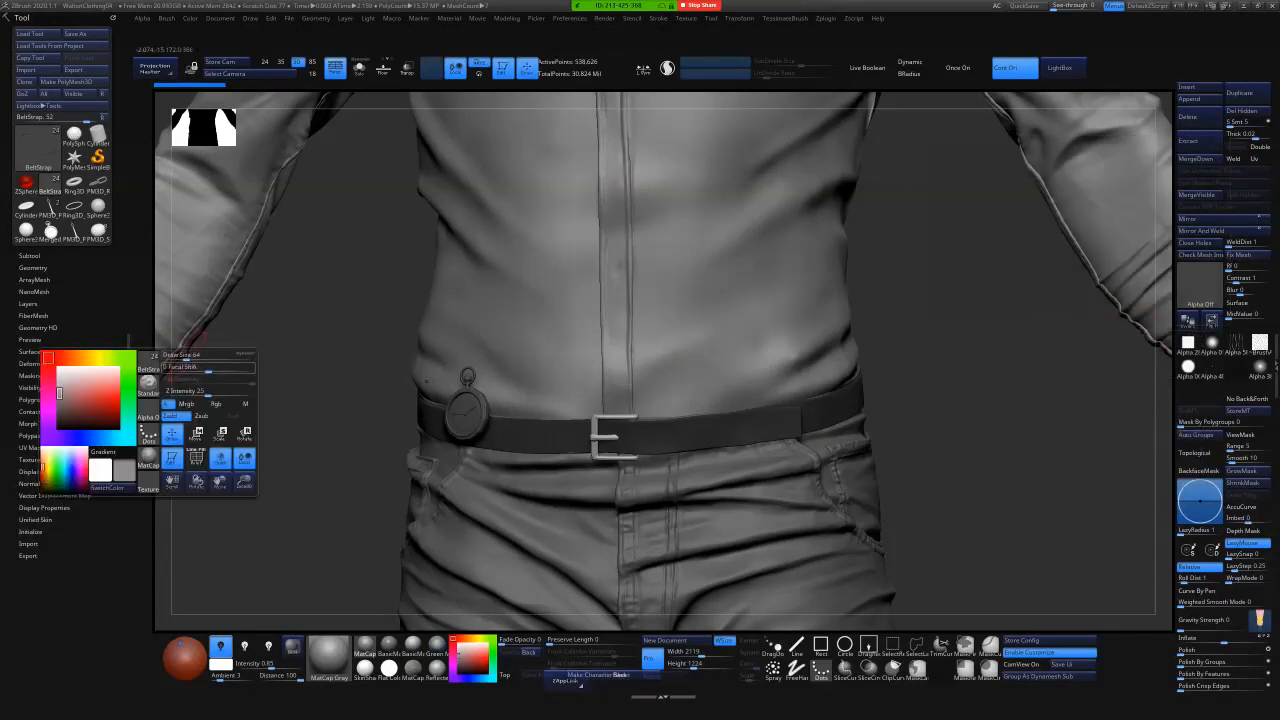
key("space")
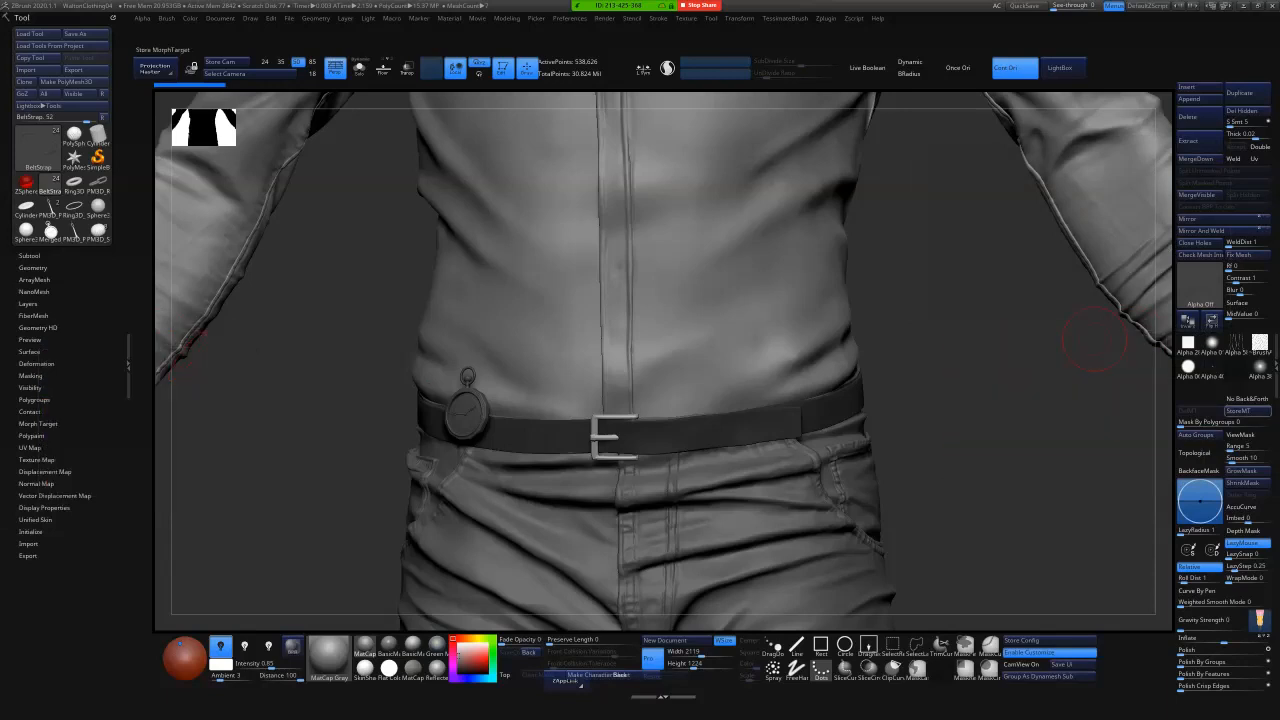
key("space")
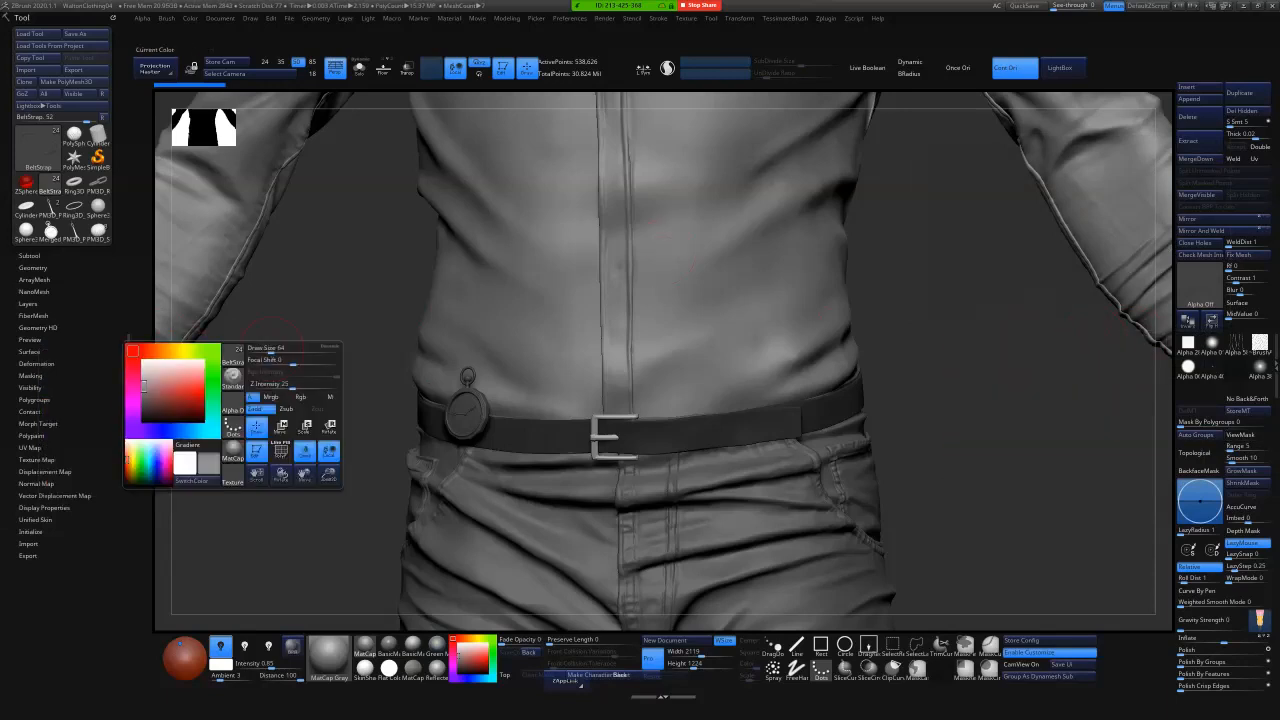
- Collapse and reopen the left tray, calling up the quick-access brush and colour pop-up near the canvas edge to examine its placement
left_click(128, 367)
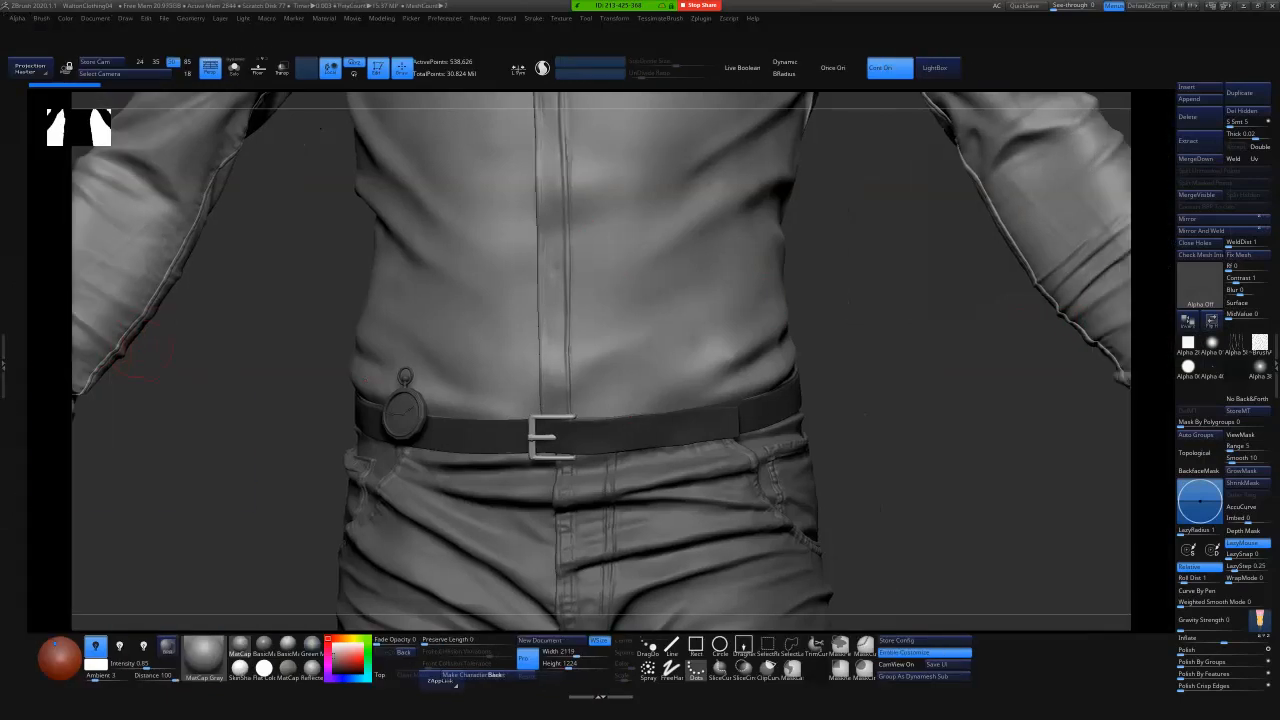
key("space")
left_click(183, 368)
left_click(4, 362)
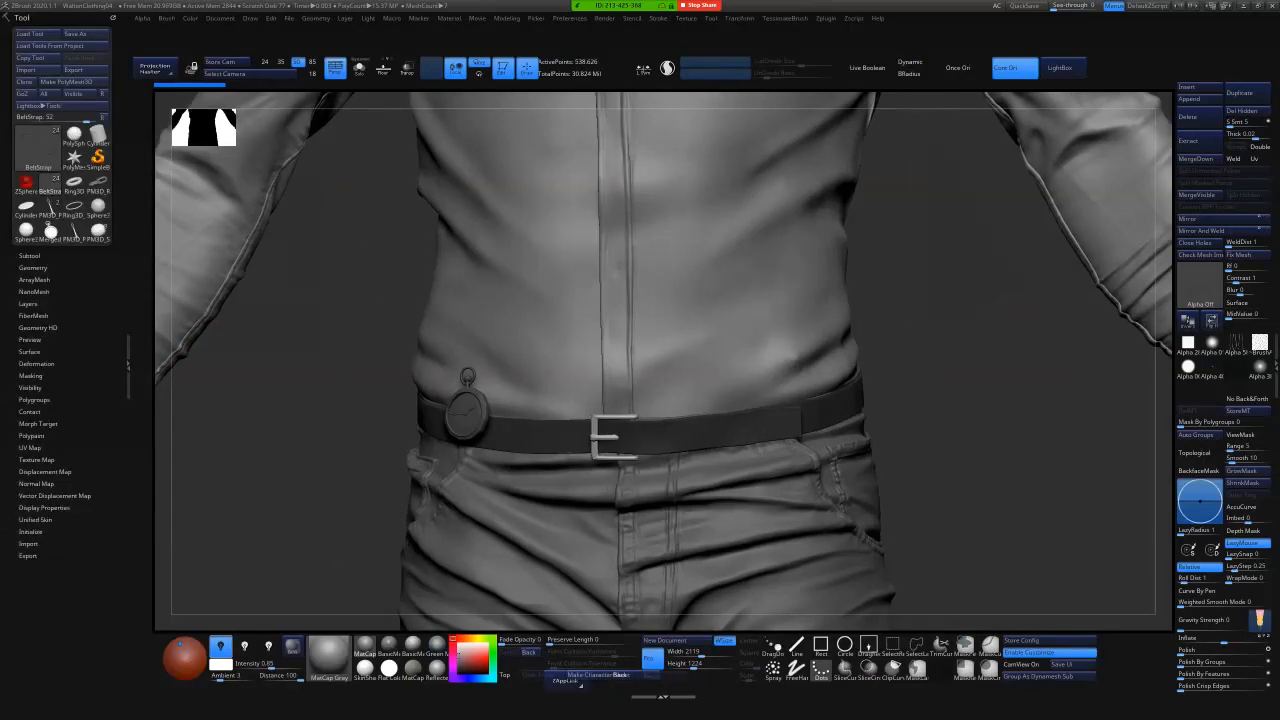
key("space")
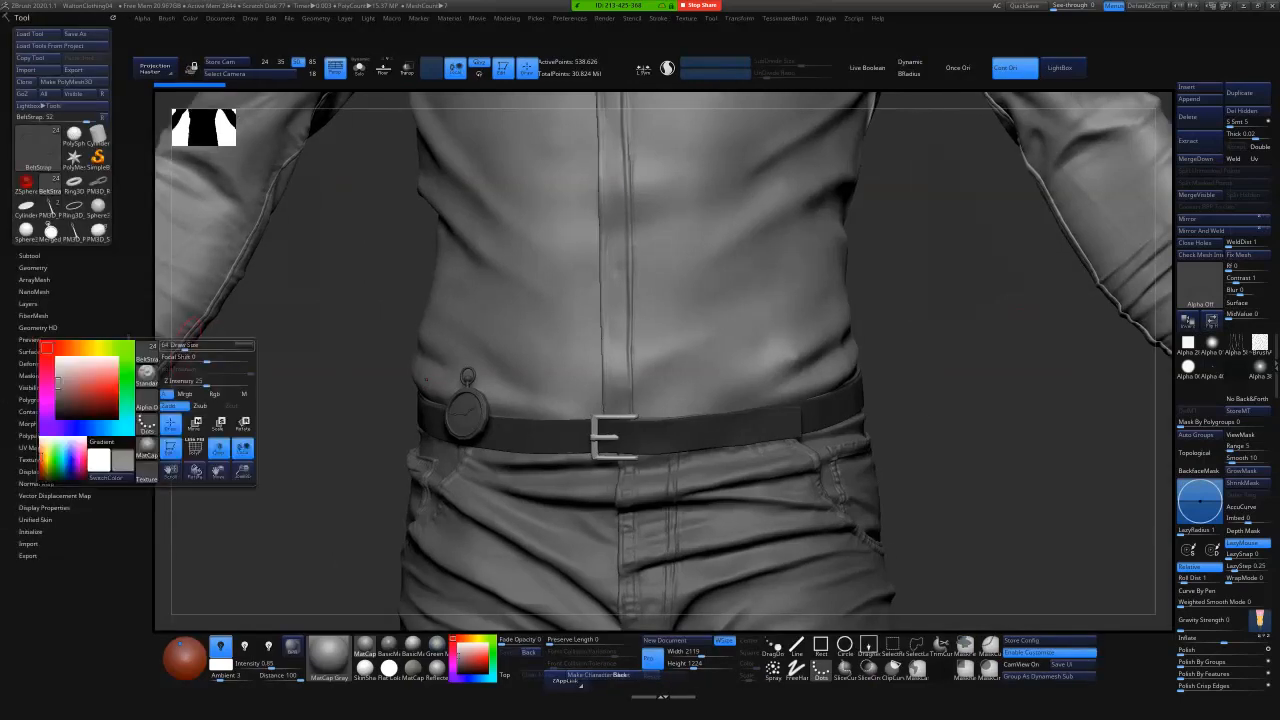
key("space")
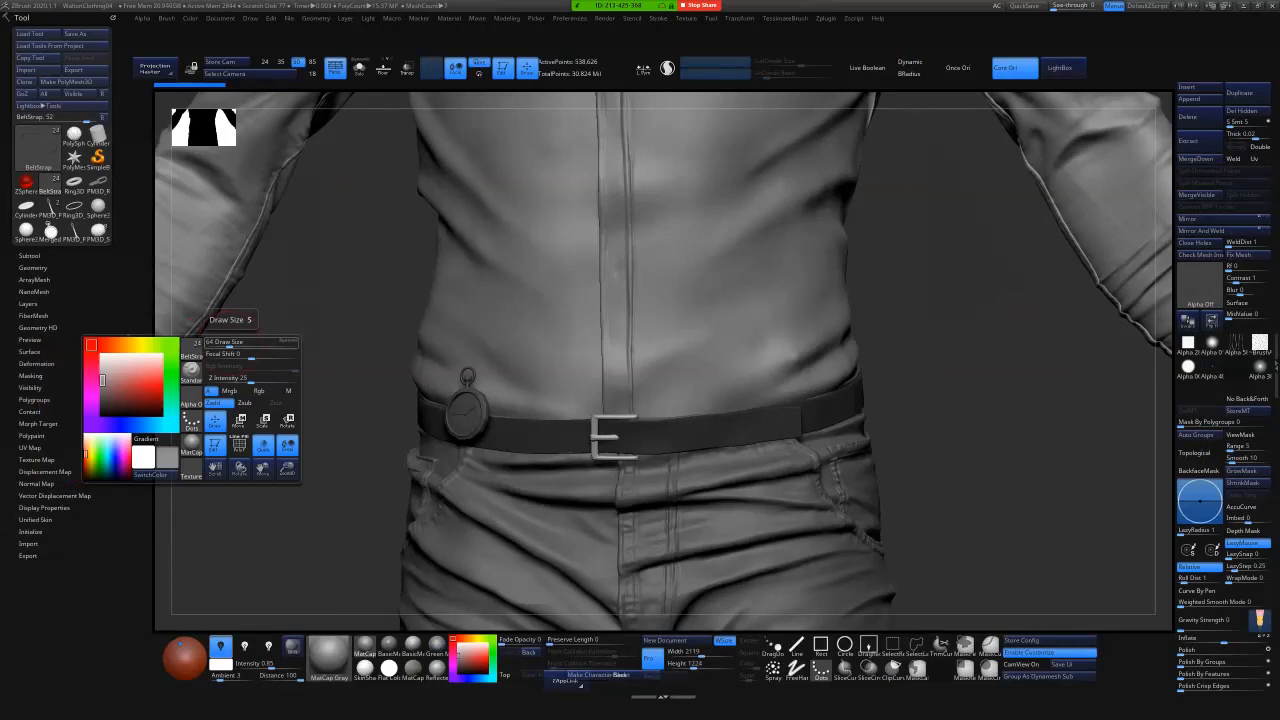
key("space")
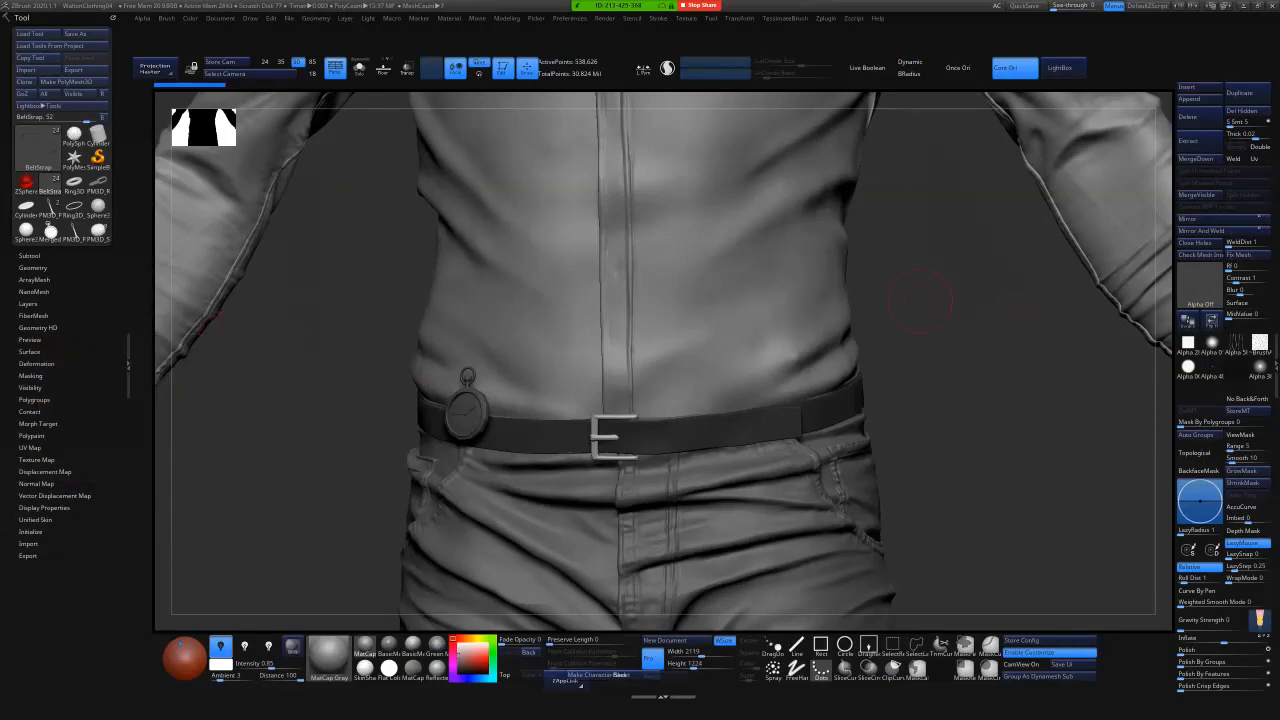
key("space")
- Load the saved hotkeys from the file Hotkeys2019 in the ZBrush preferences
left_click(570, 18)
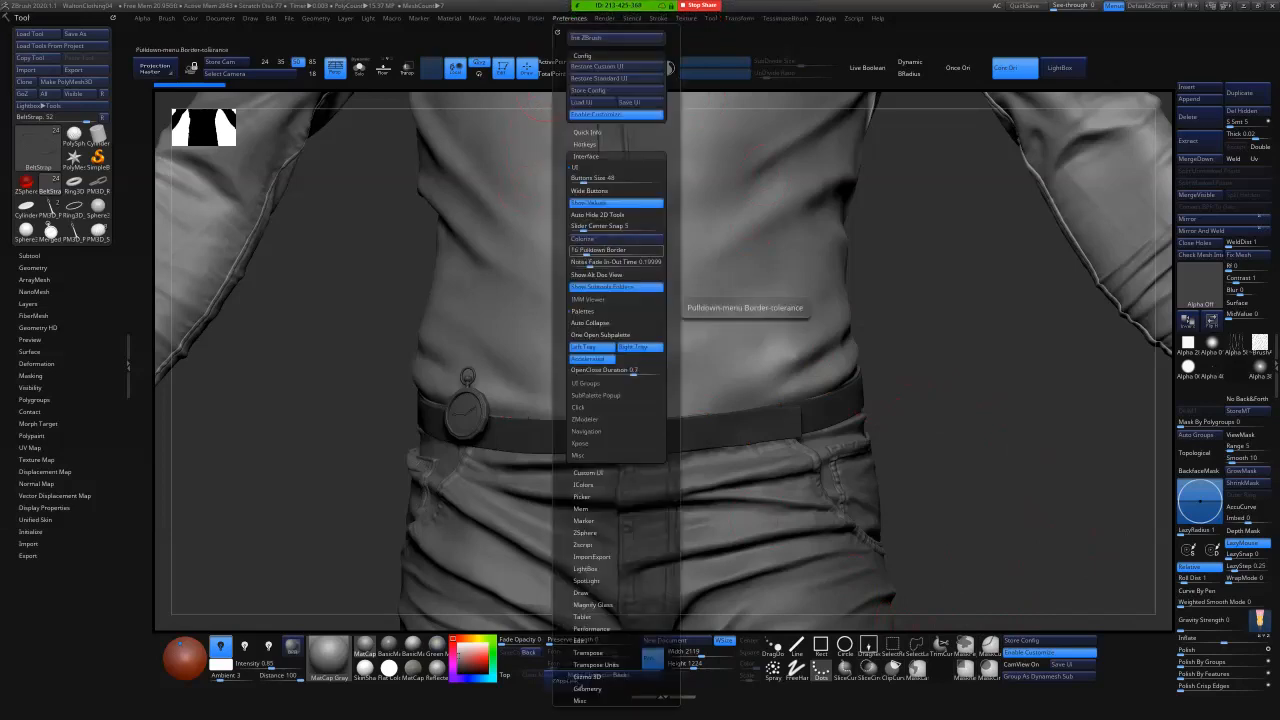
left_click(586, 156)
left_click(585, 144)
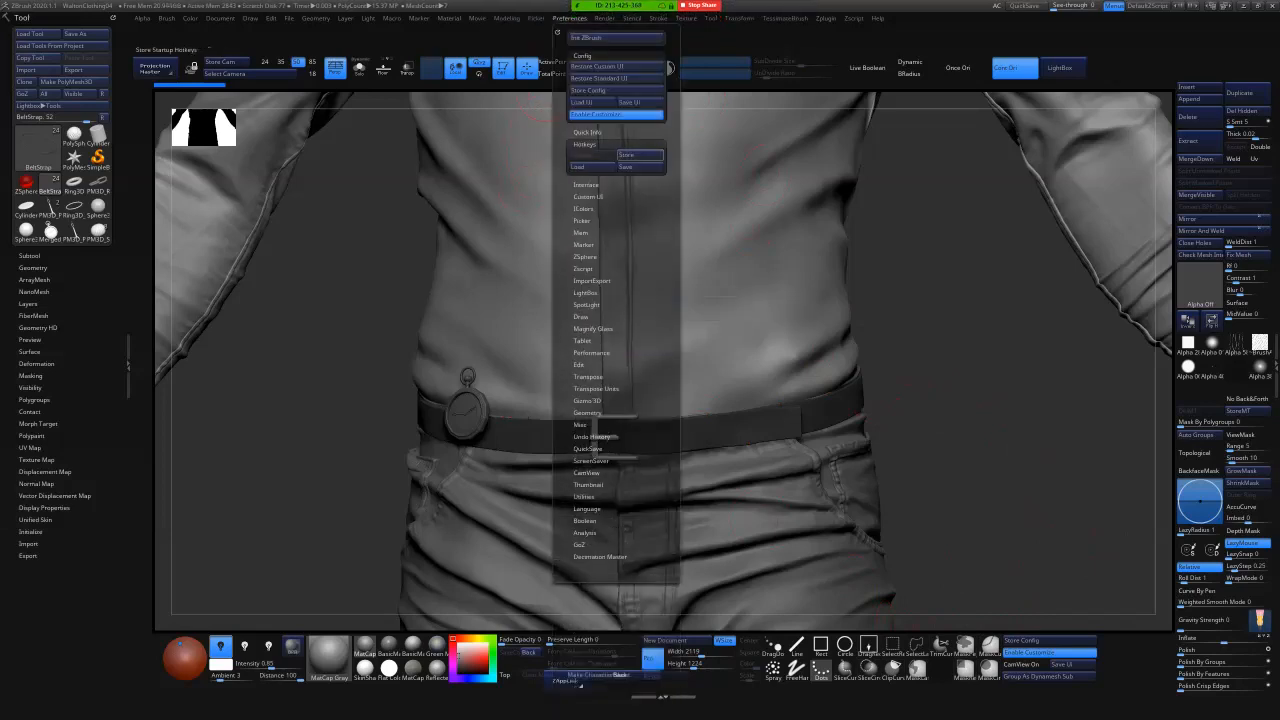
left_click(578, 166)
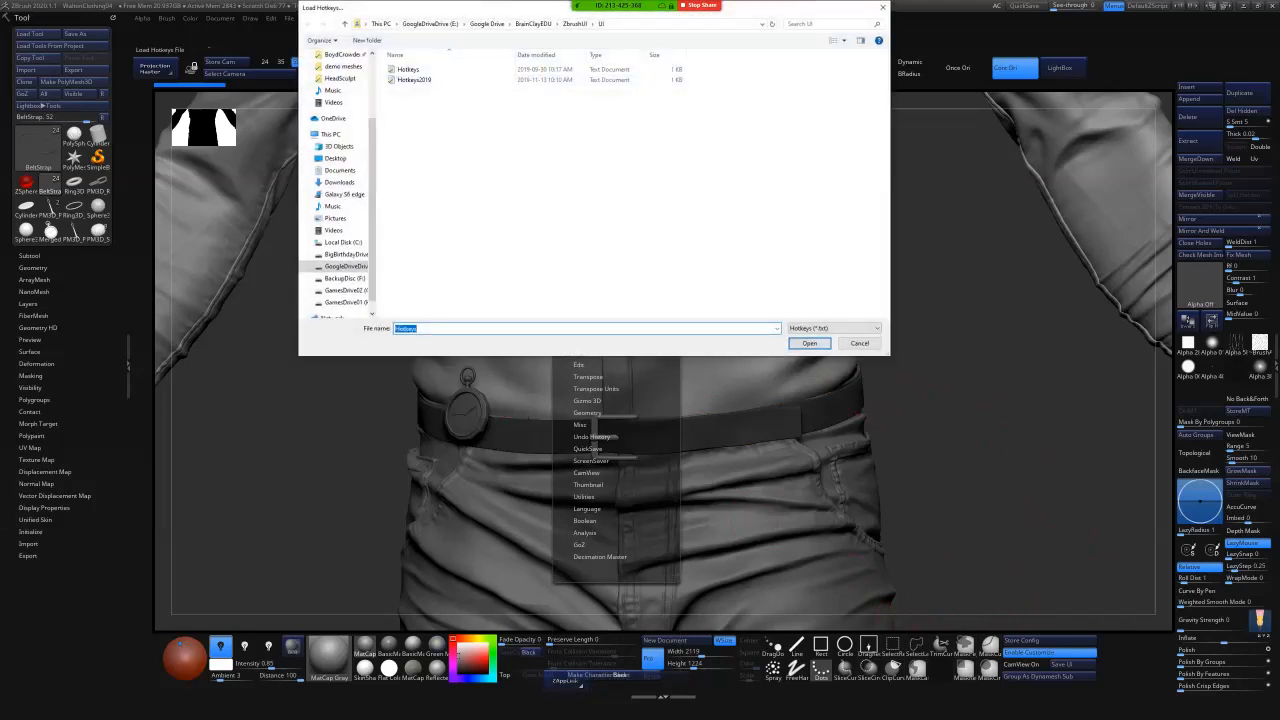
left_click(415, 80)
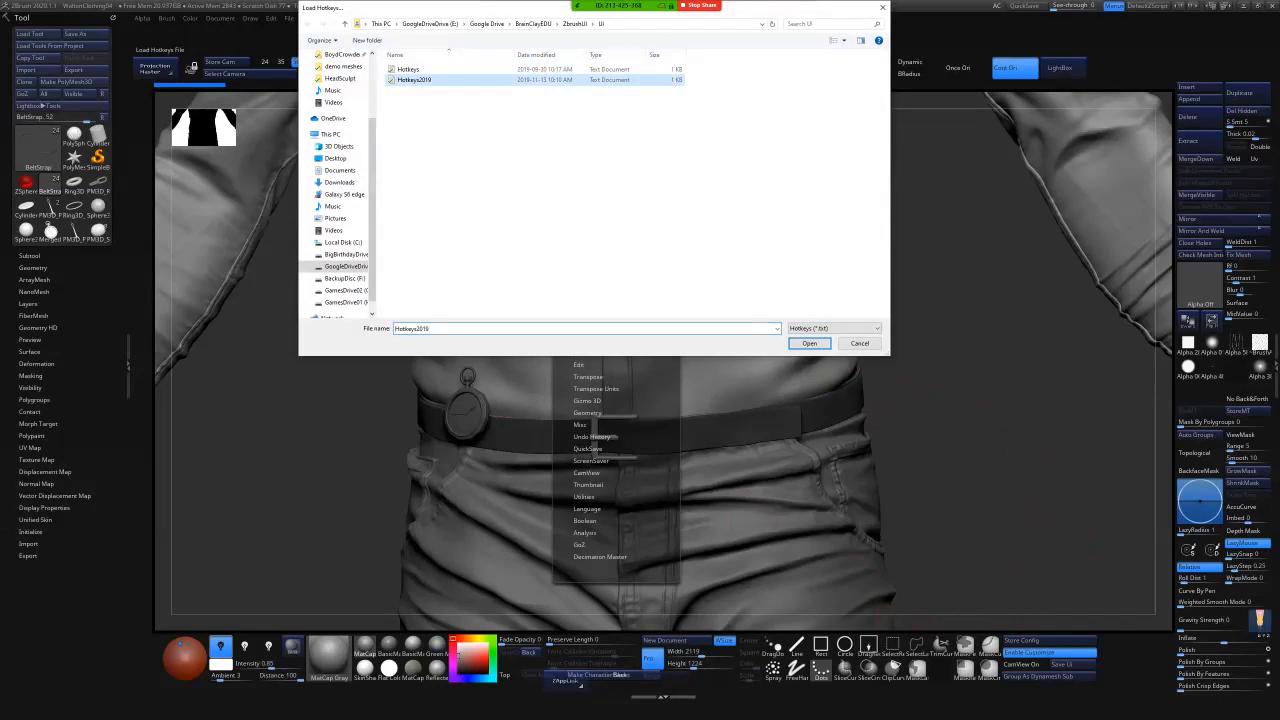
left_click(809, 343)
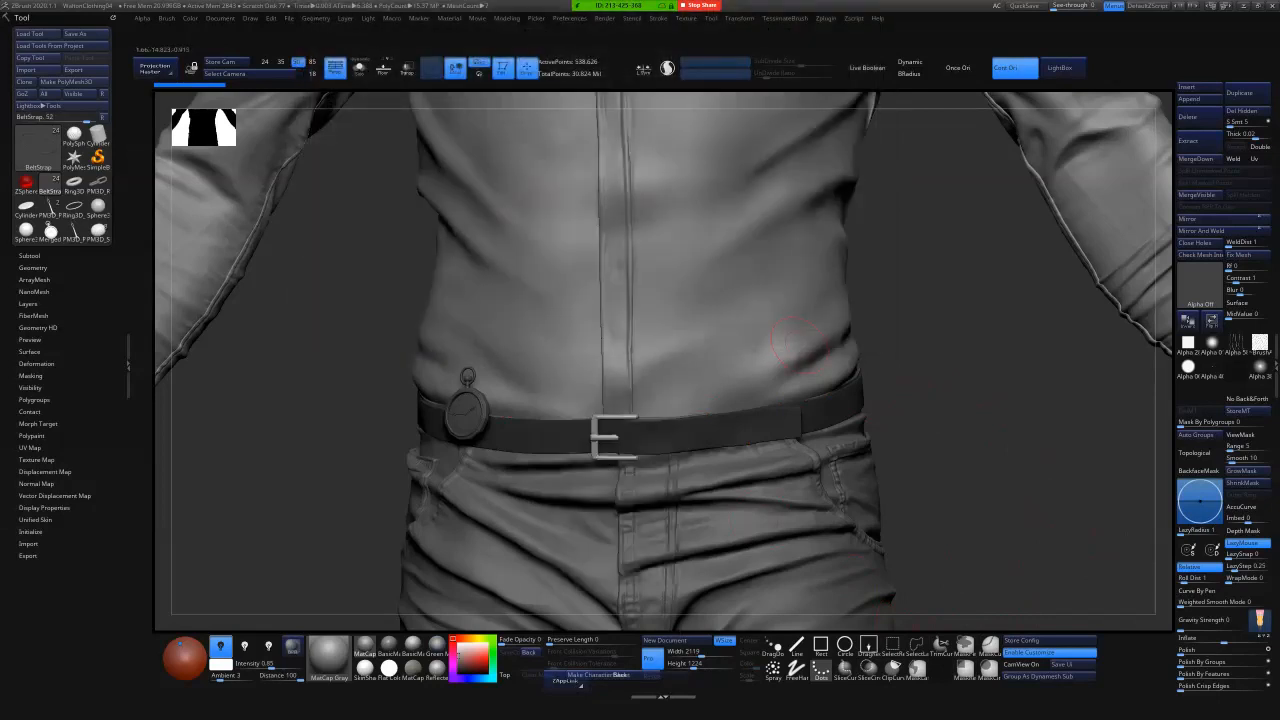
- Call up the custom brush menu beside the model and collapse and expand its base brushes subpalette to examine it
key("space")
key("space")
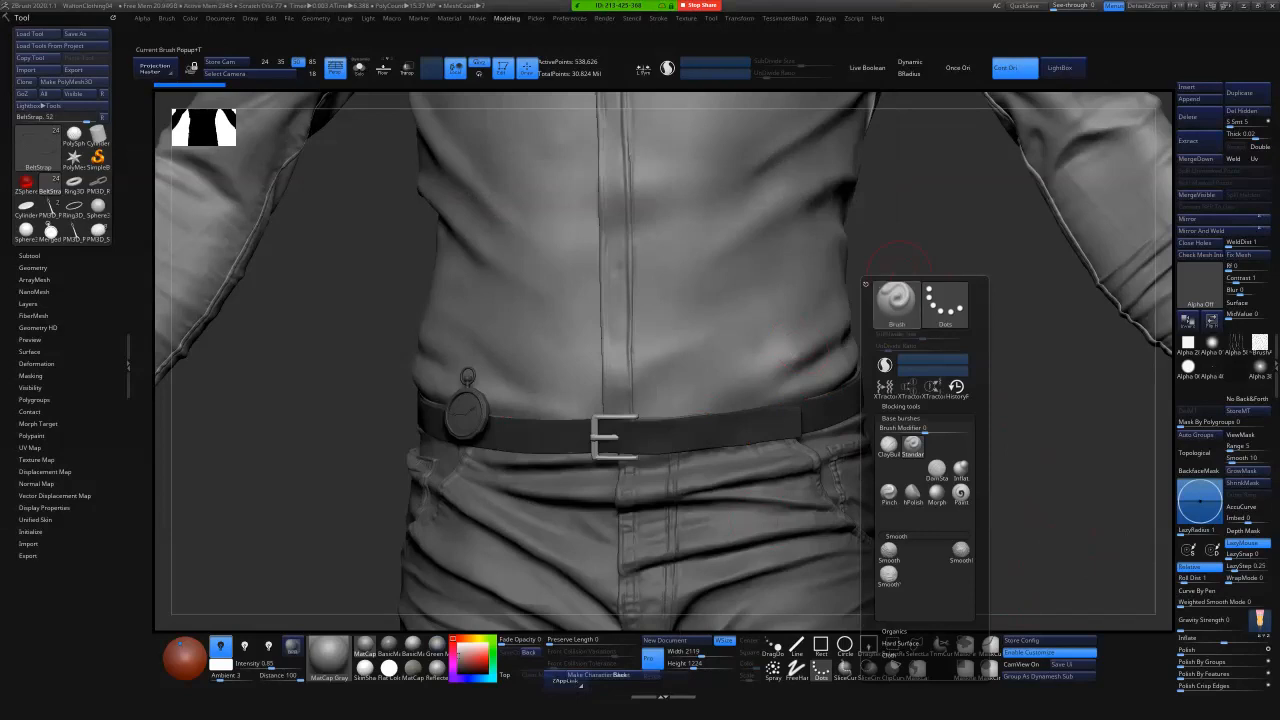
left_click(901, 418)
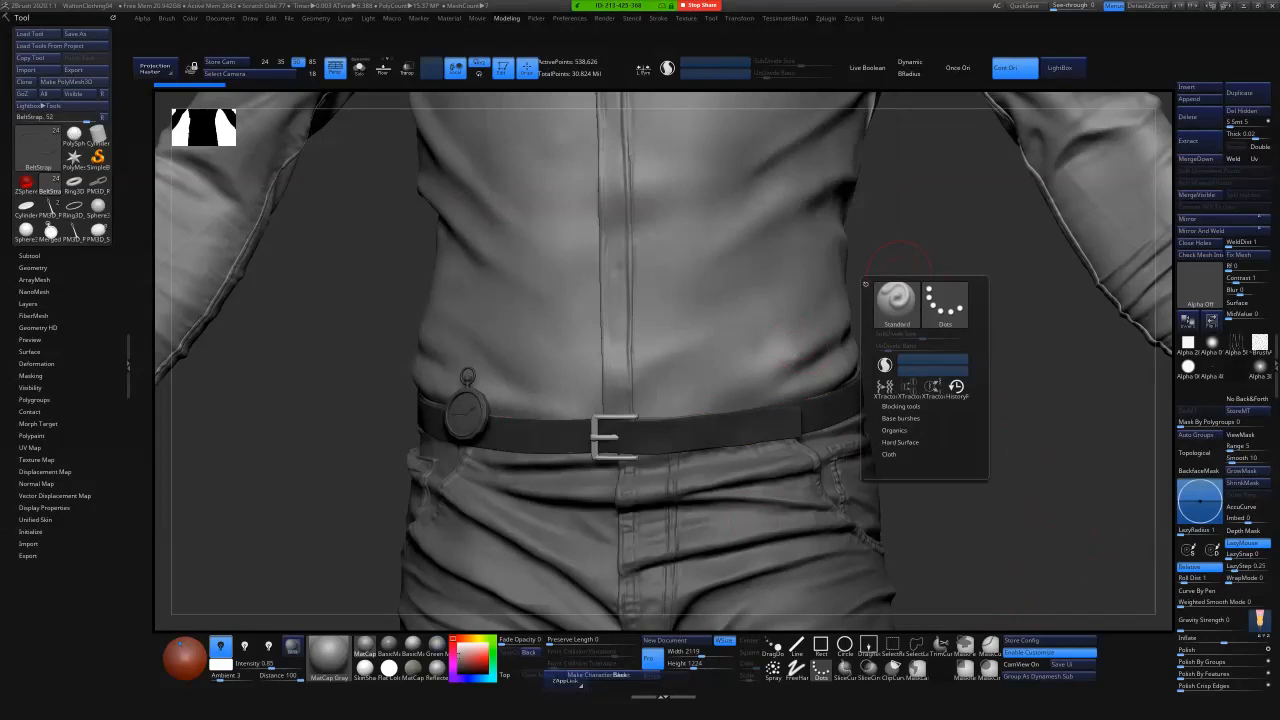
left_click(901, 418)
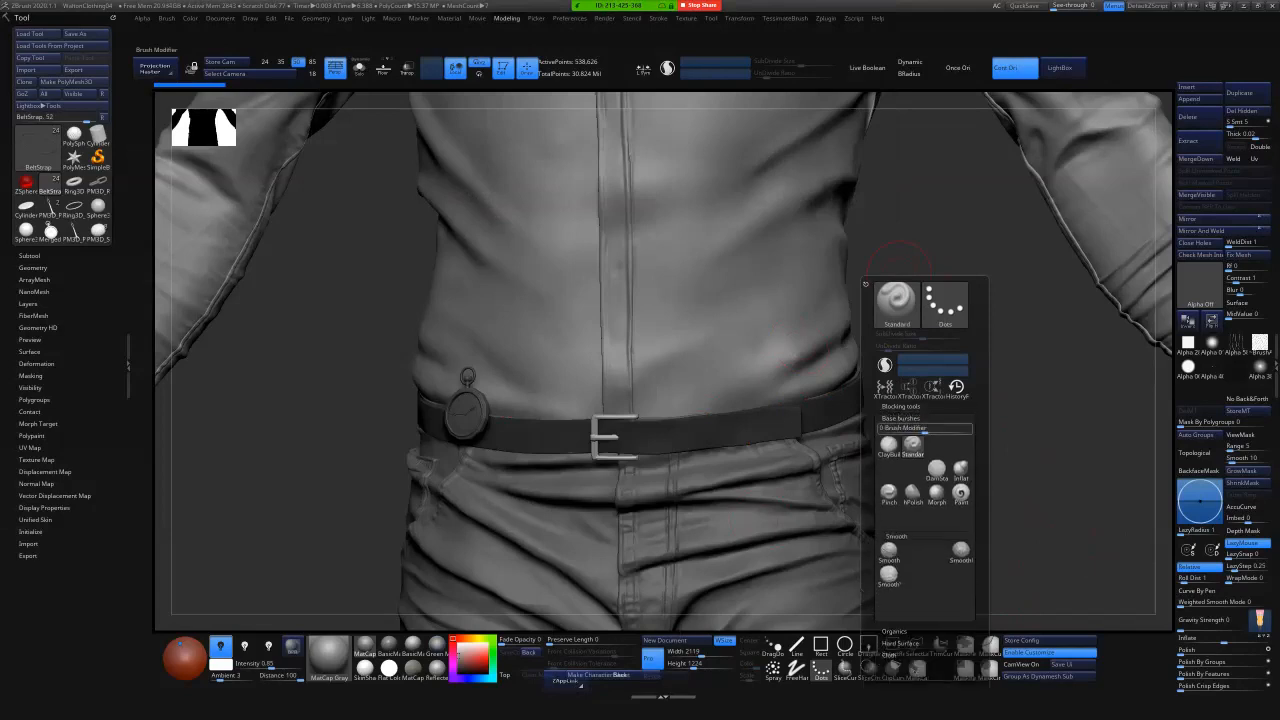
left_click(901, 418)
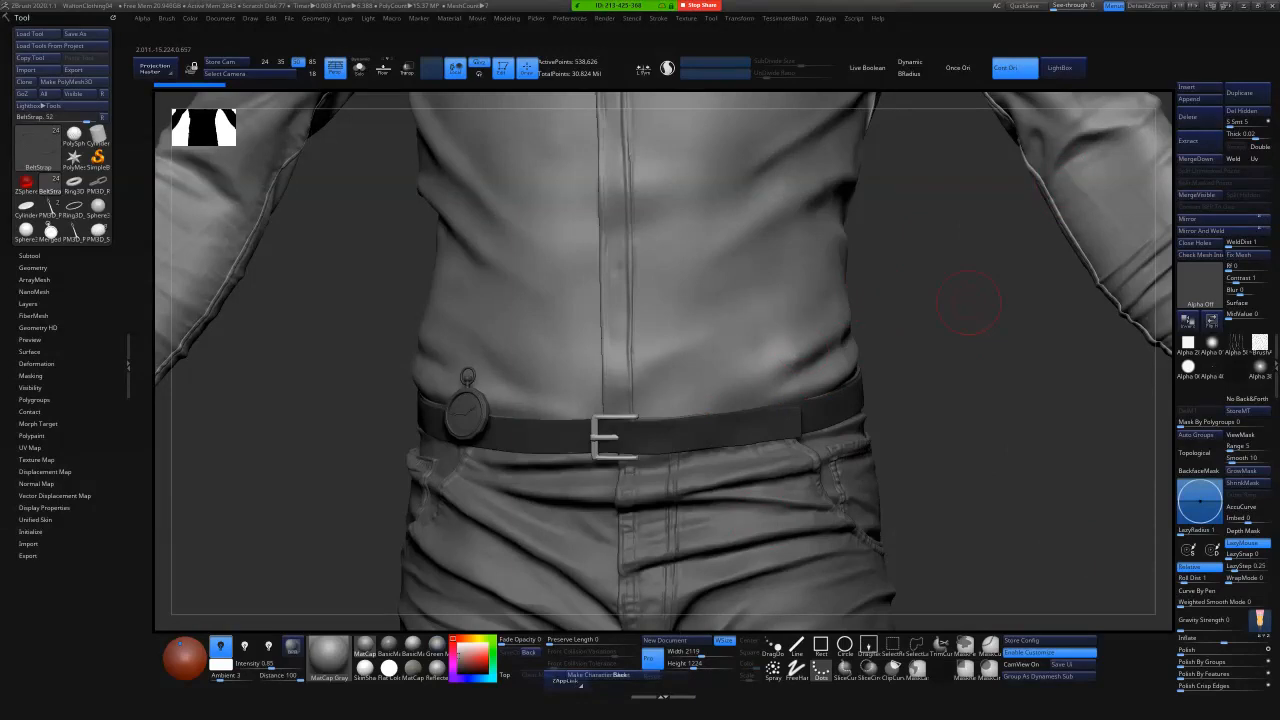
- Look through the Alpha palette, including its Modify section, to examine the available controls
key("b")
mouse_move(1259, 343)
left_click(142, 18)
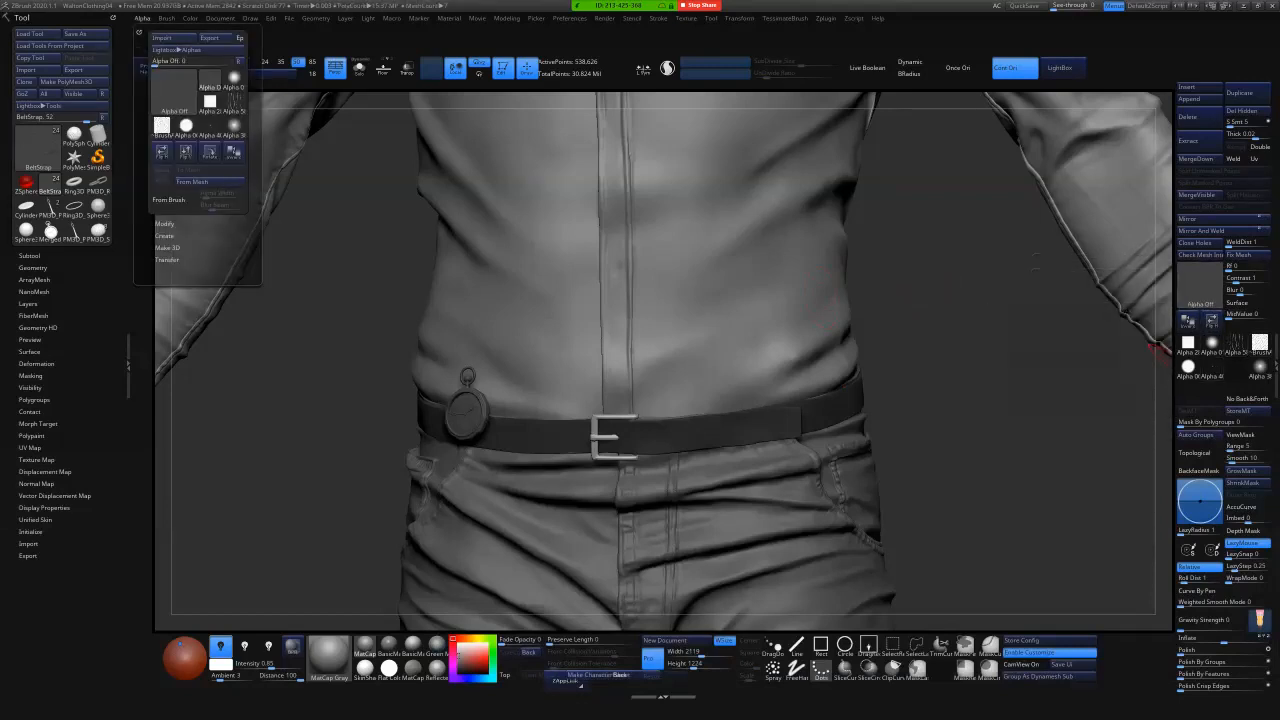
left_click(164, 223)
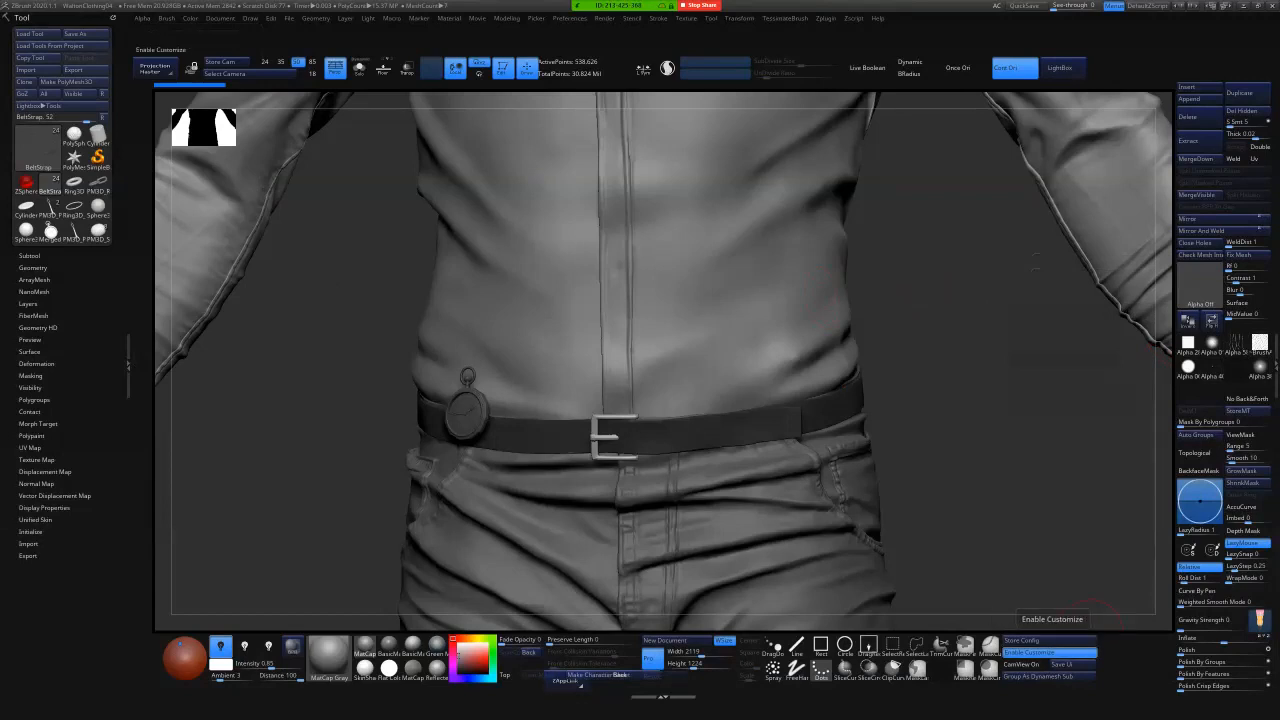
left_click(142, 18)
key("ctrl")
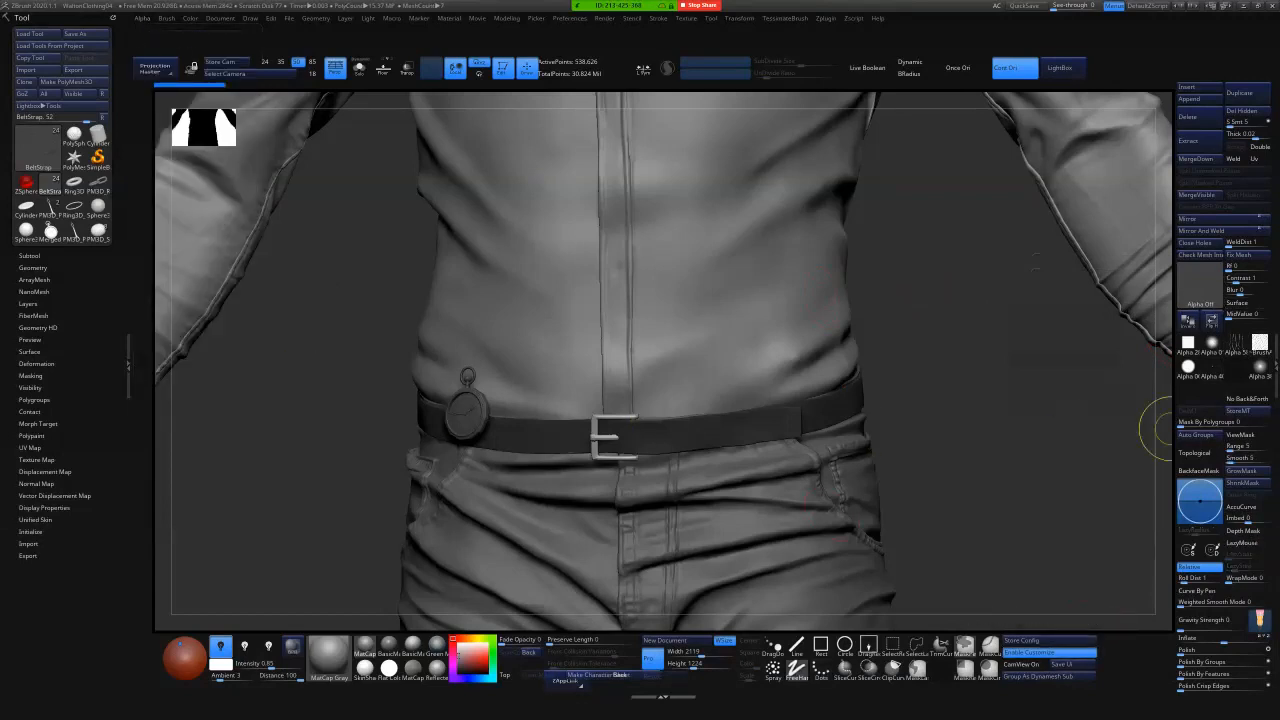
left_click(142, 18)
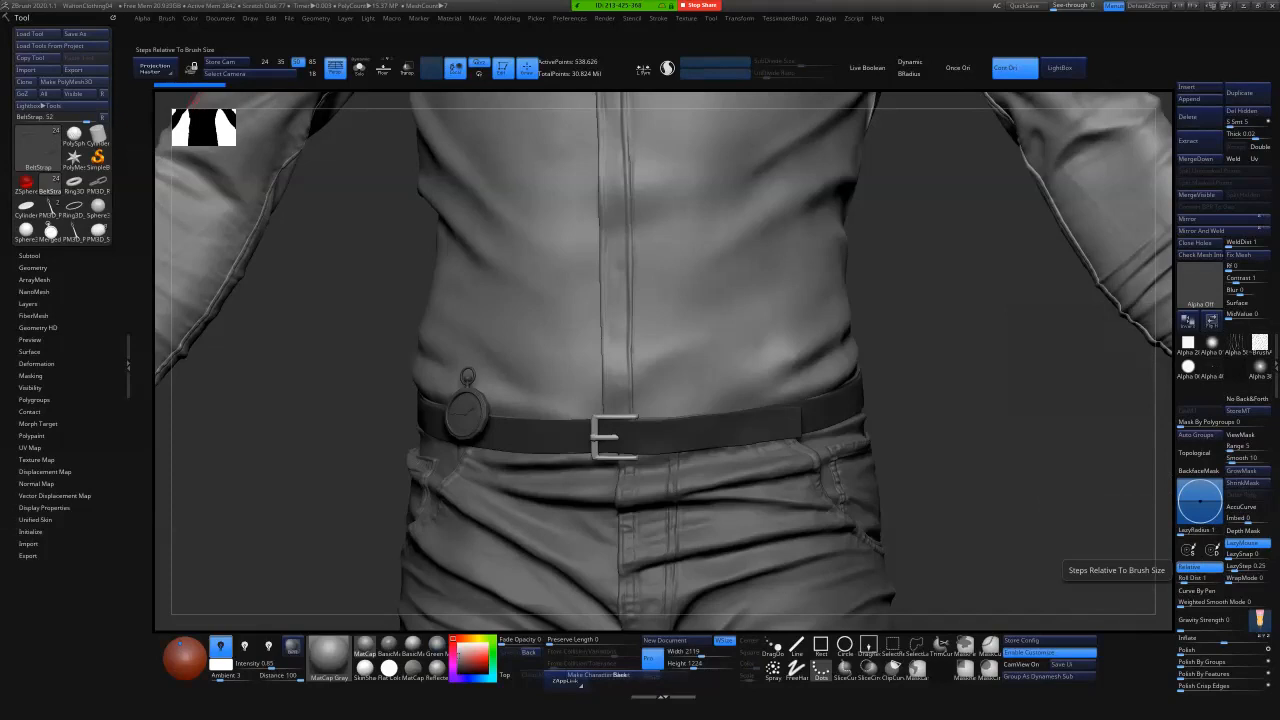
- Turn off Enable Customize to lock the interface layout
left_click_drag(914, 371, 937, 378)
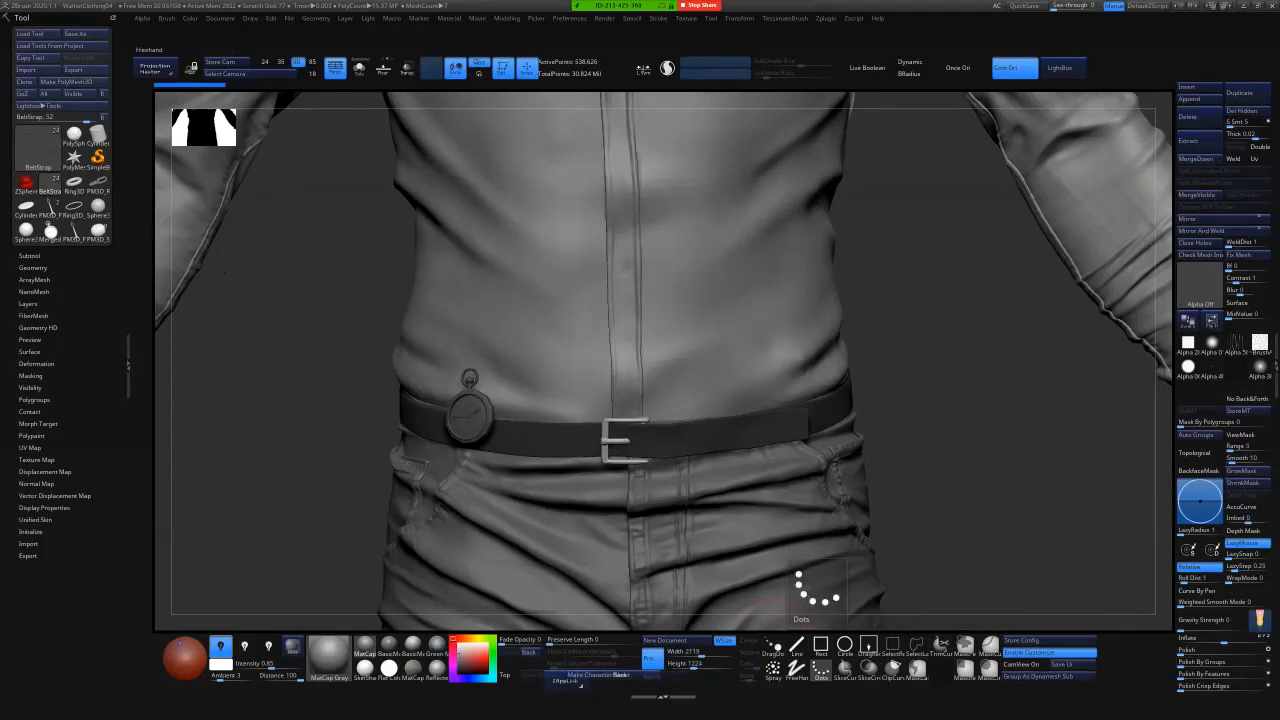
left_click(1036, 653)
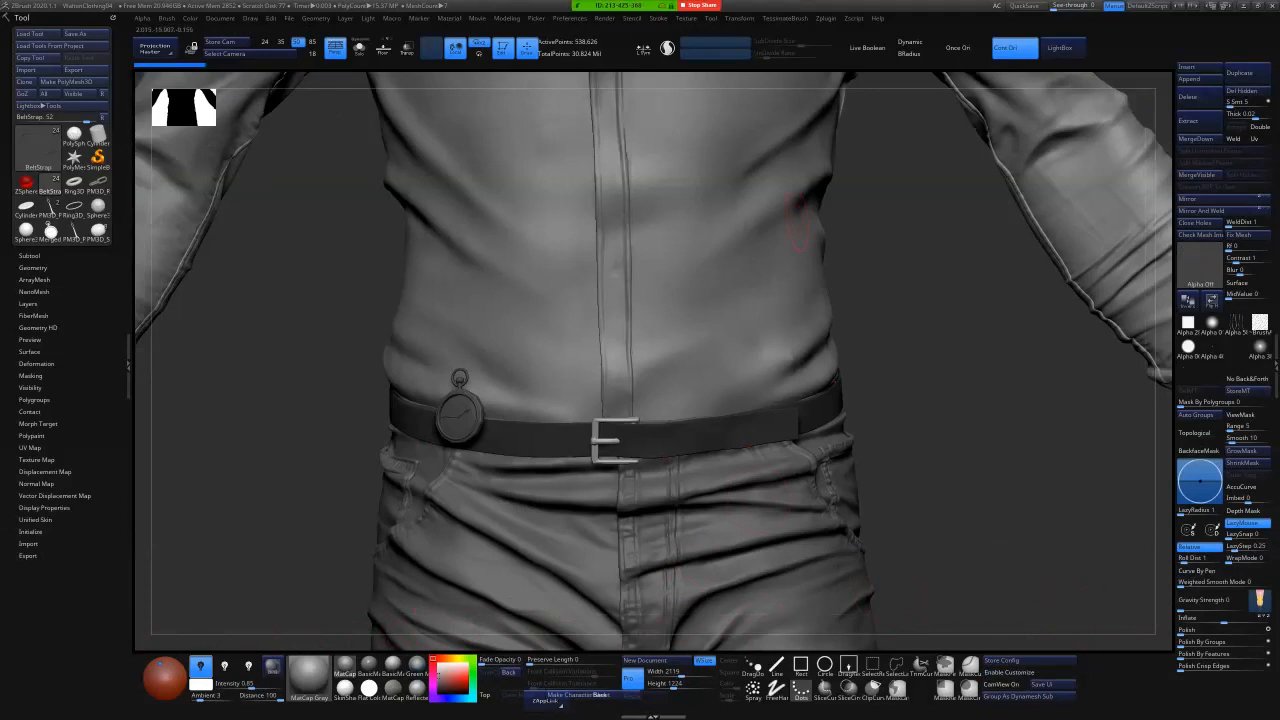
mouse_move(680, 12)
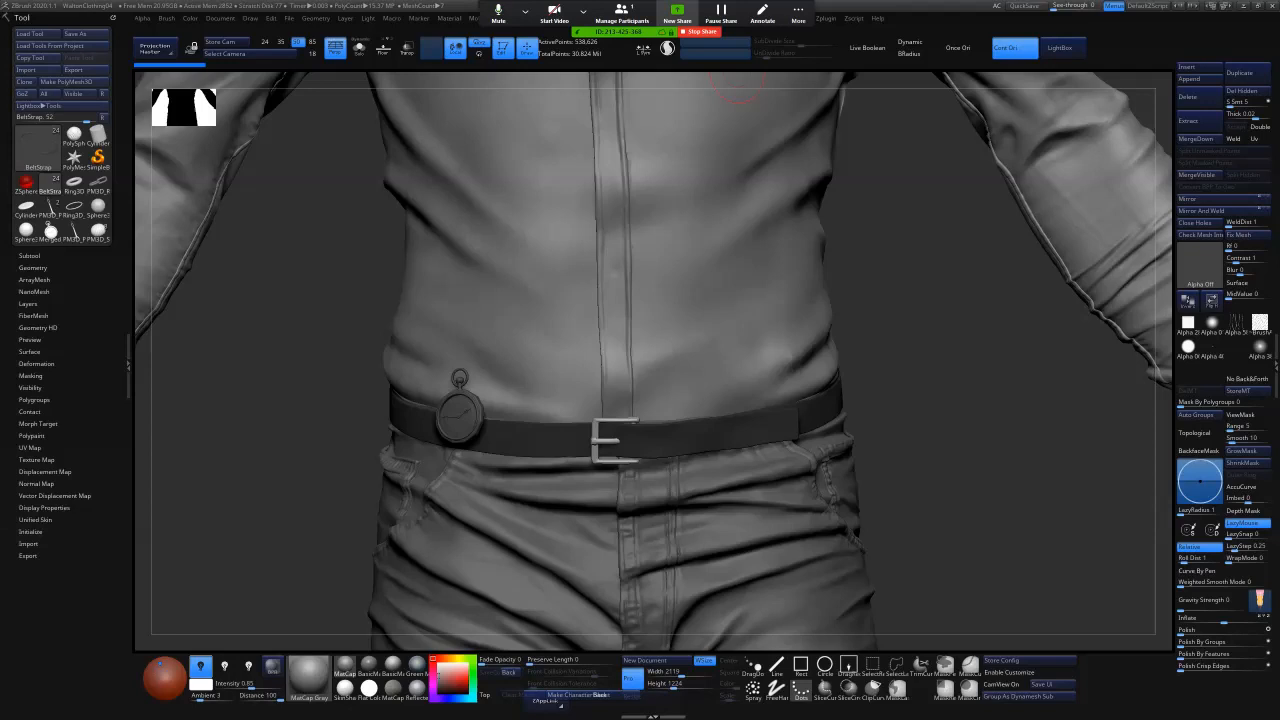
left_click(798, 12)
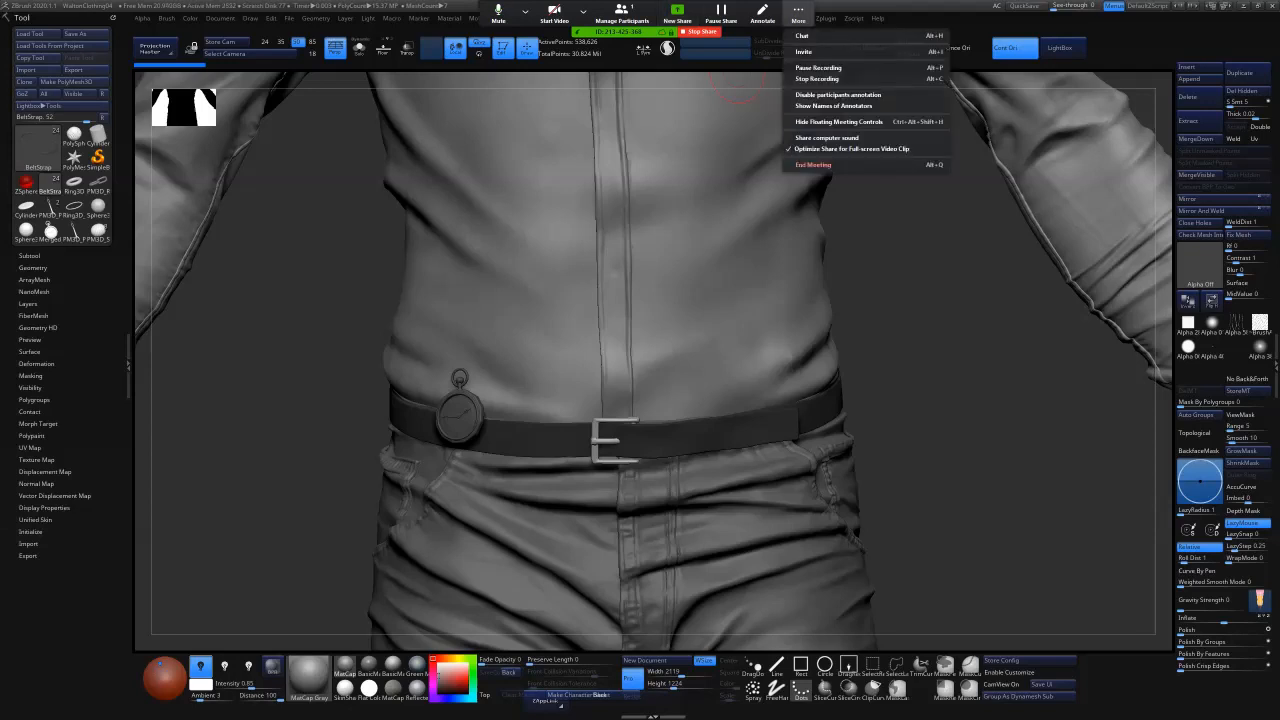
left_click(817, 78)
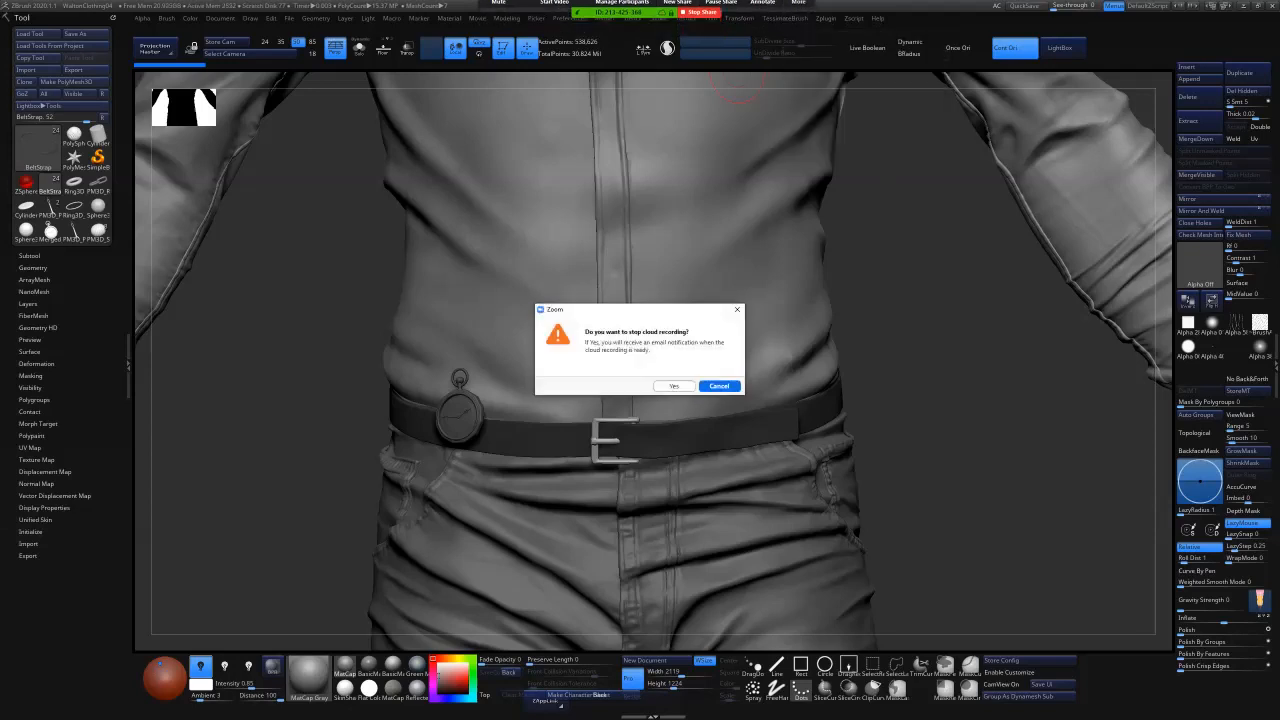